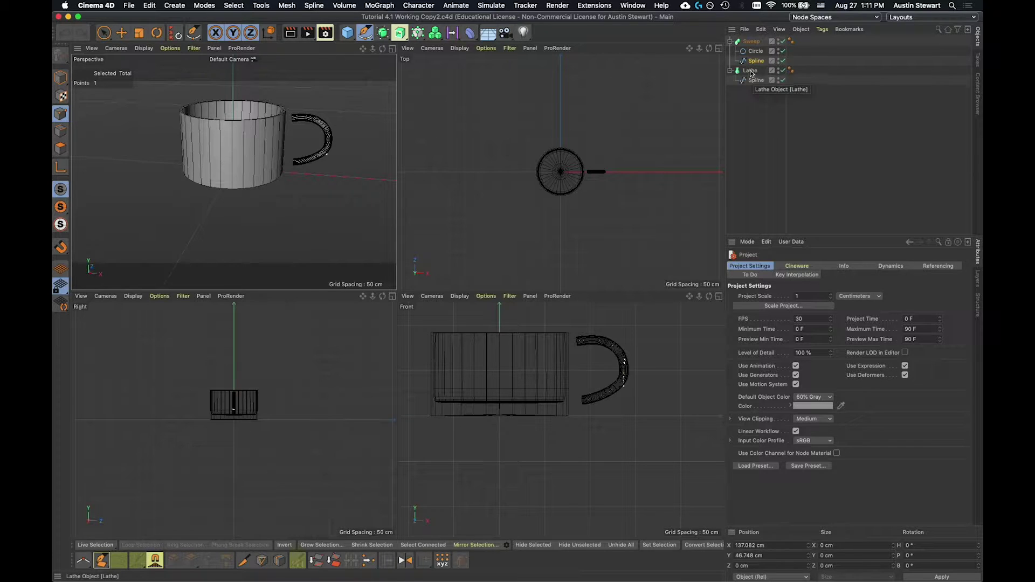
Step: Select the mug body's profile spline in the enlarged perspective view and toggle the Lathe off and on to inspect the bare profile
click(392, 49)
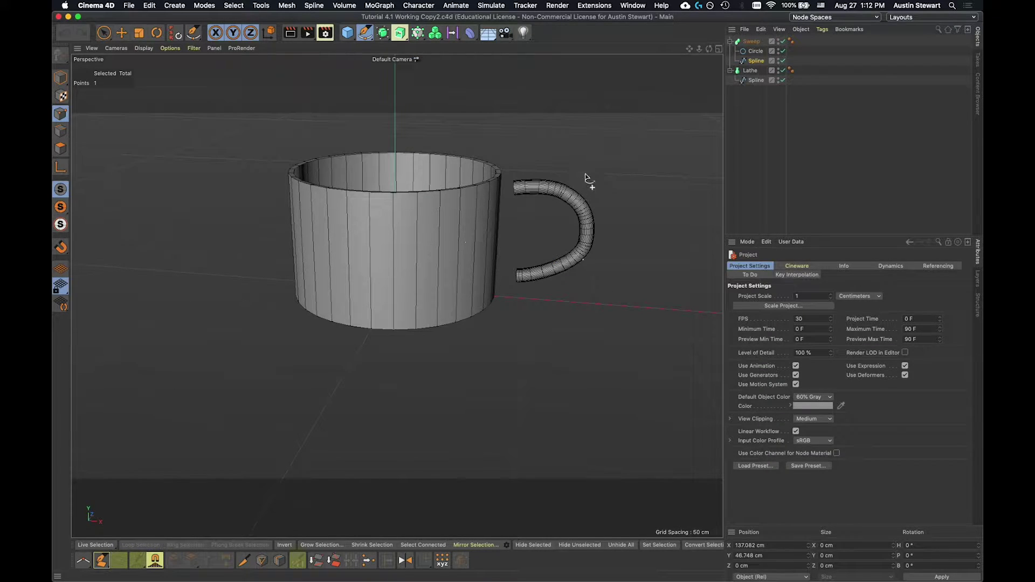
click(756, 82)
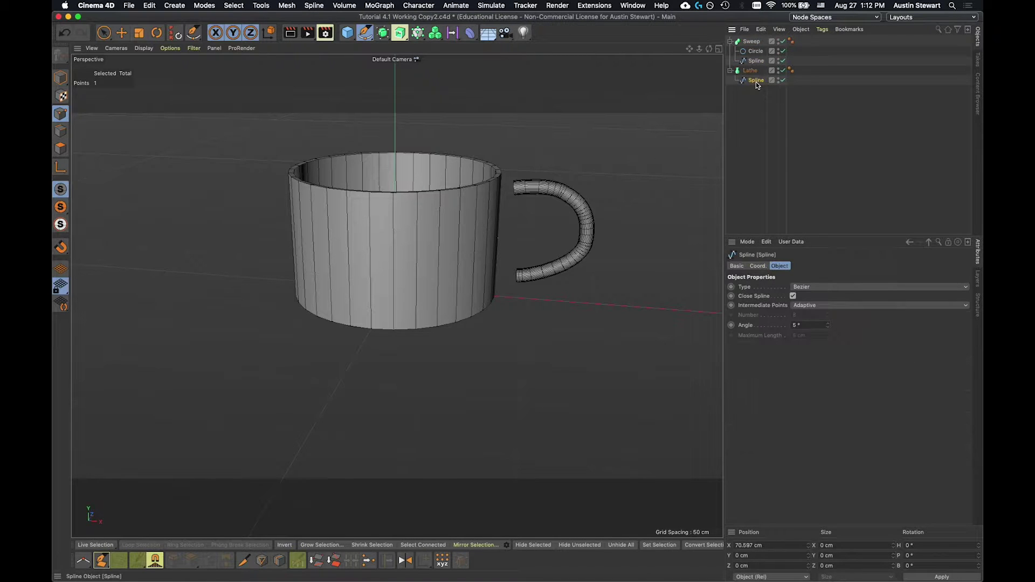
click(783, 73)
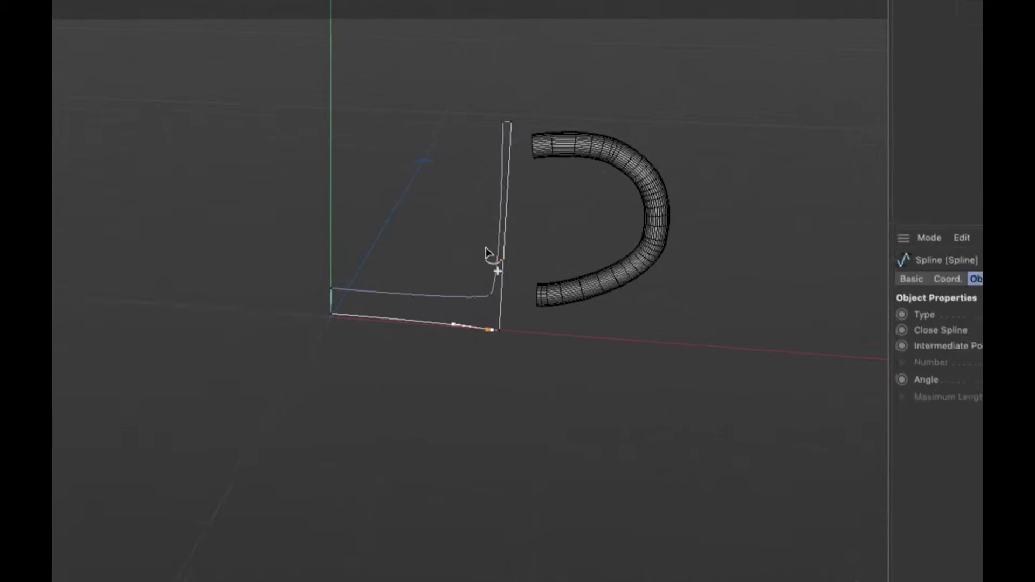
drag(486, 253, 513, 117)
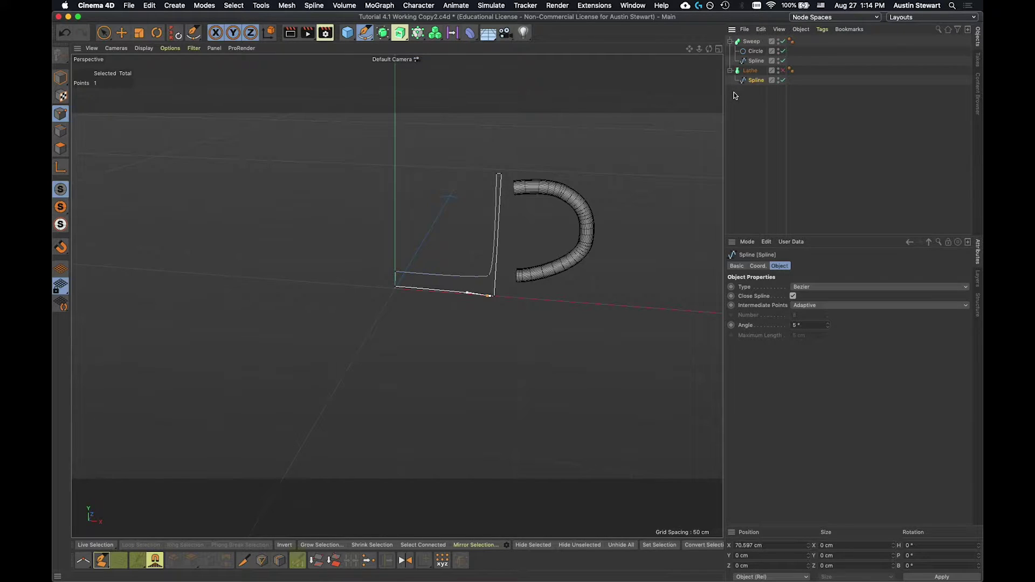
click(783, 70)
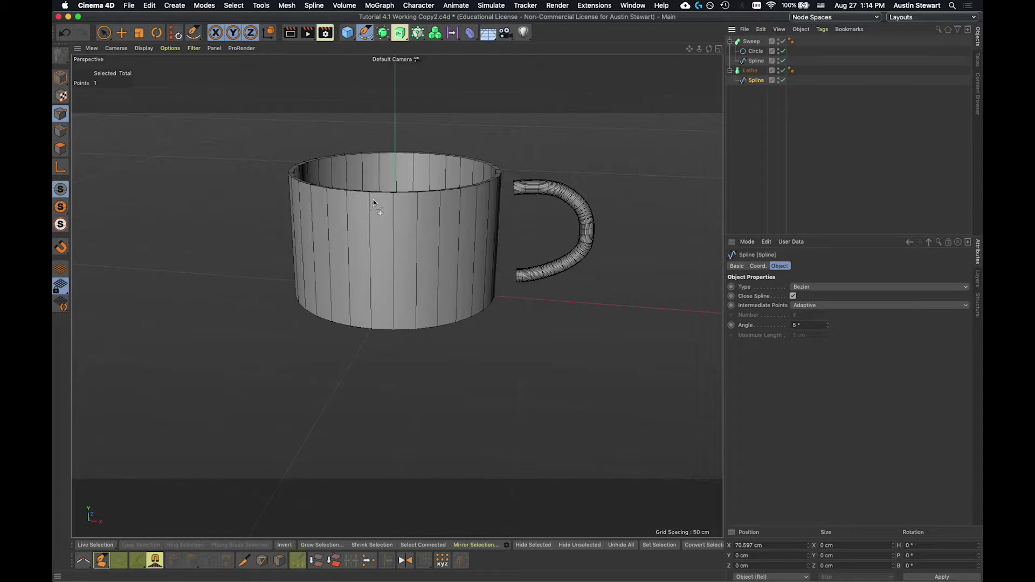
Step: Set the Adaptive intermediate point angle of the mug's profile spline to 10°
alt+drag(373, 199, 392, 248)
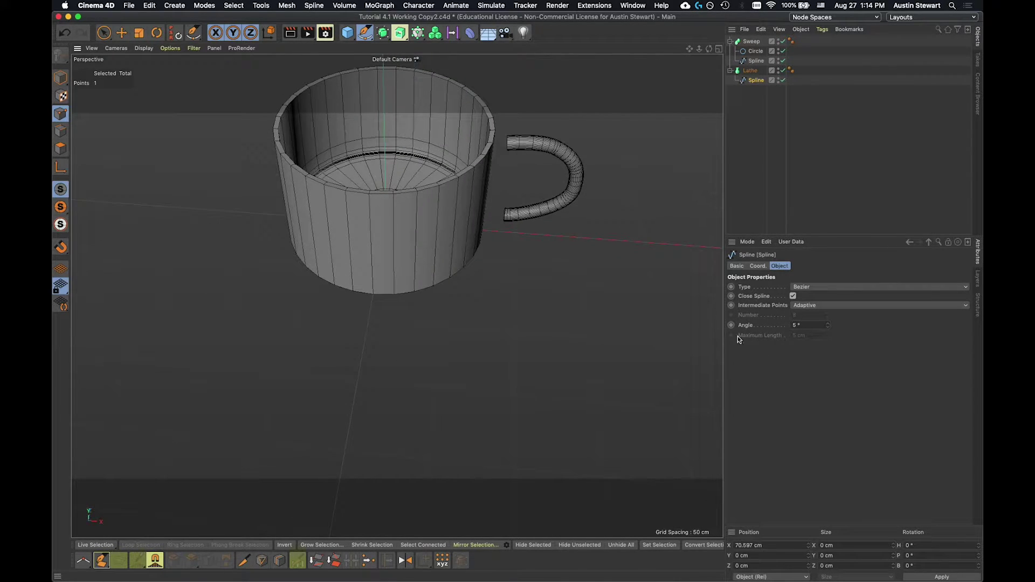
scroll(384, 143, up, 3)
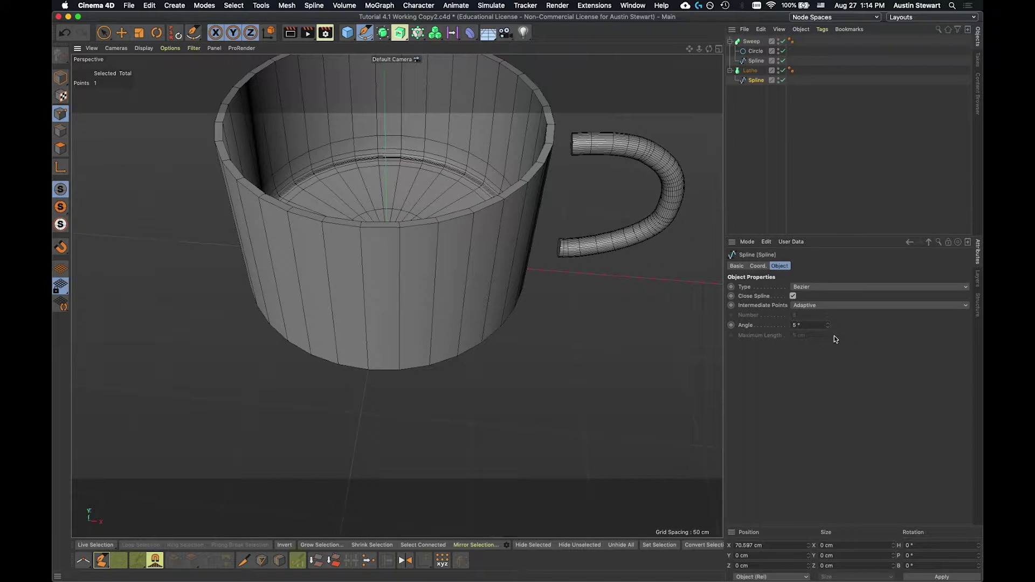
scroll(392, 238, up, 4)
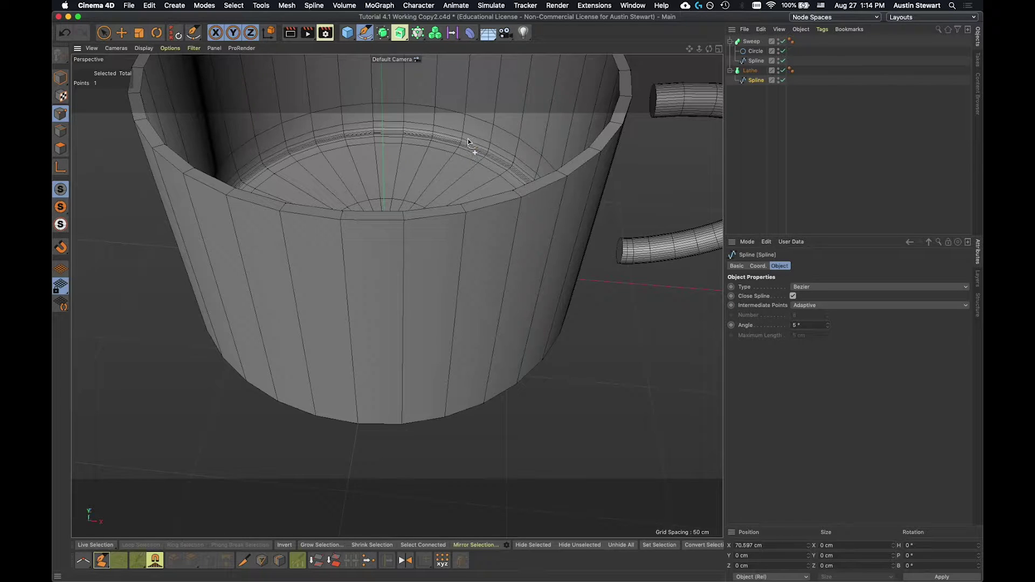
click(808, 325)
text(10)
key(Return)
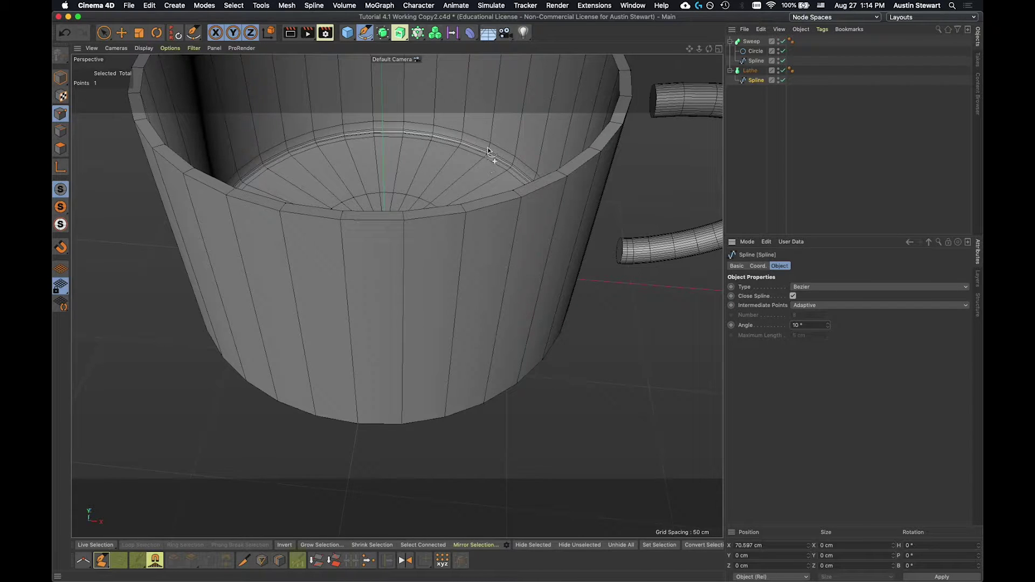
Step: Change the profile spline's Adaptive angle to 15° for a coarser subdivision
click(811, 325)
text(15)
key(Return)
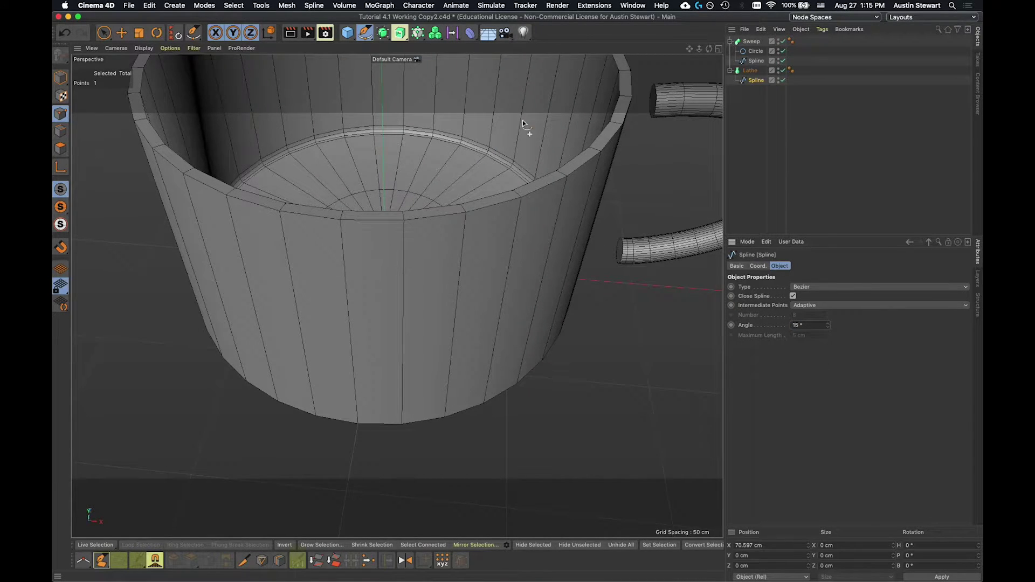
Step: Set the profile spline's Adaptive angle to 1° for a much denser subdivision
double_click(800, 325)
text(1)
key(Return)
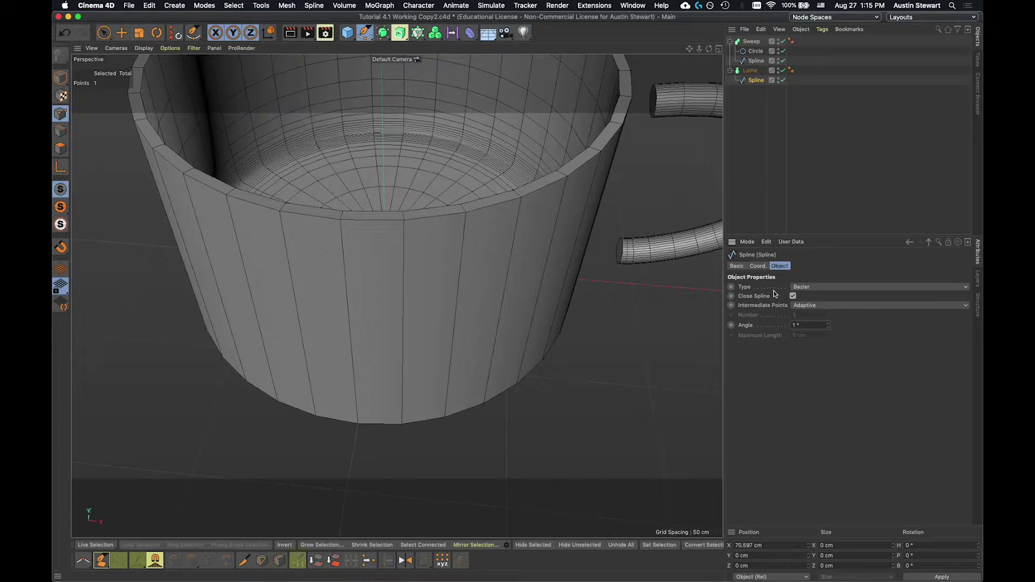
Step: Switch the profile spline's intermediate points to Natural and check the mug's subdivision from below and above
click(818, 307)
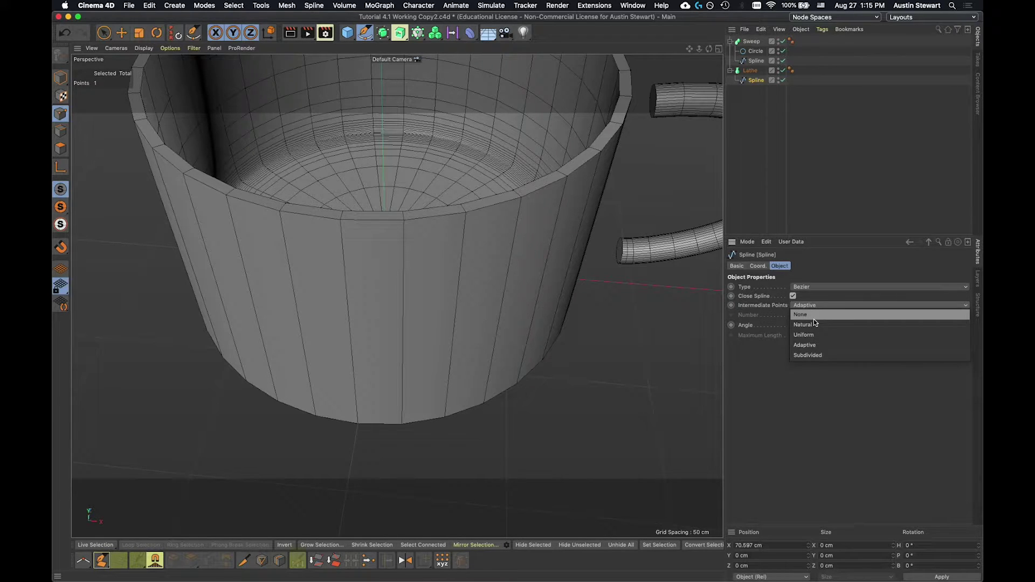
click(813, 325)
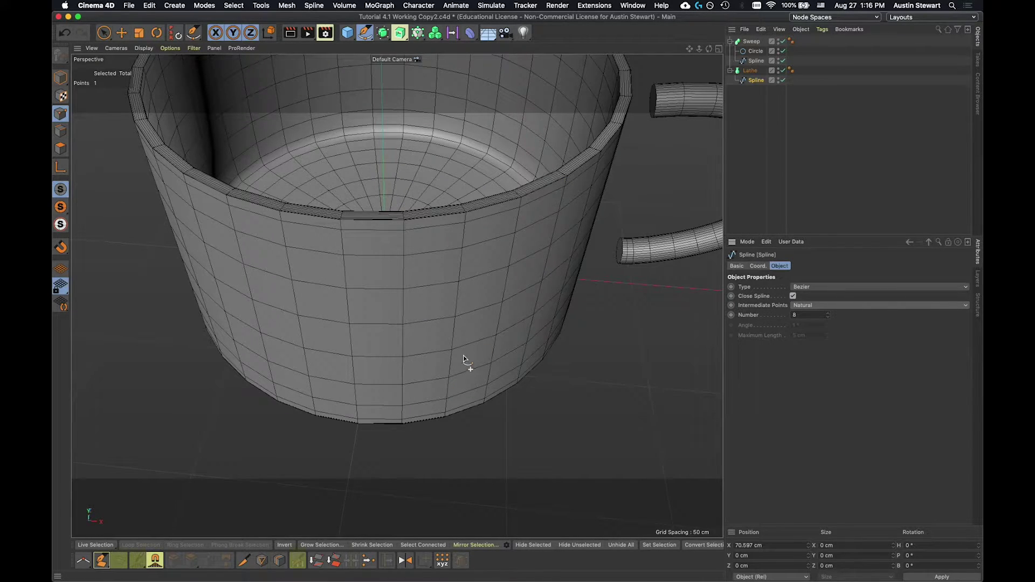
alt+drag(464, 359, 468, 423)
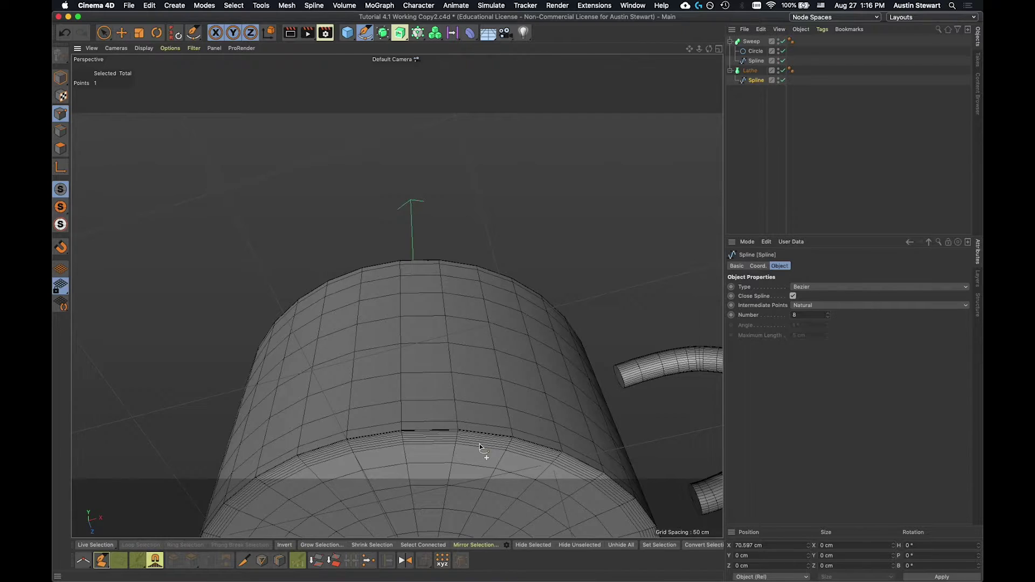
alt+drag(475, 368, 510, 487)
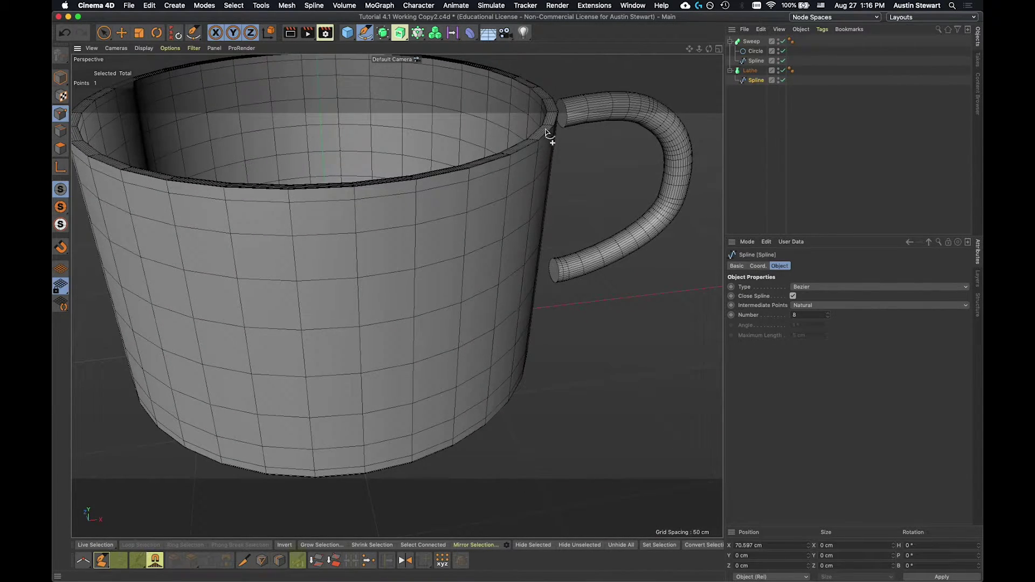
Step: Set the number of Natural intermediate points on the mug's profile spline to 1
click(831, 305)
click(830, 306)
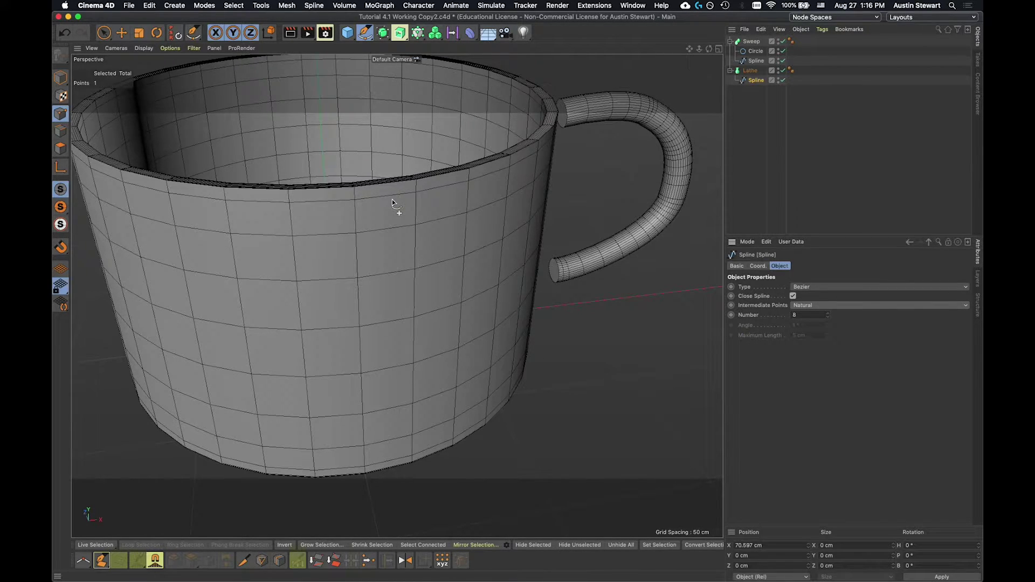
click(804, 315)
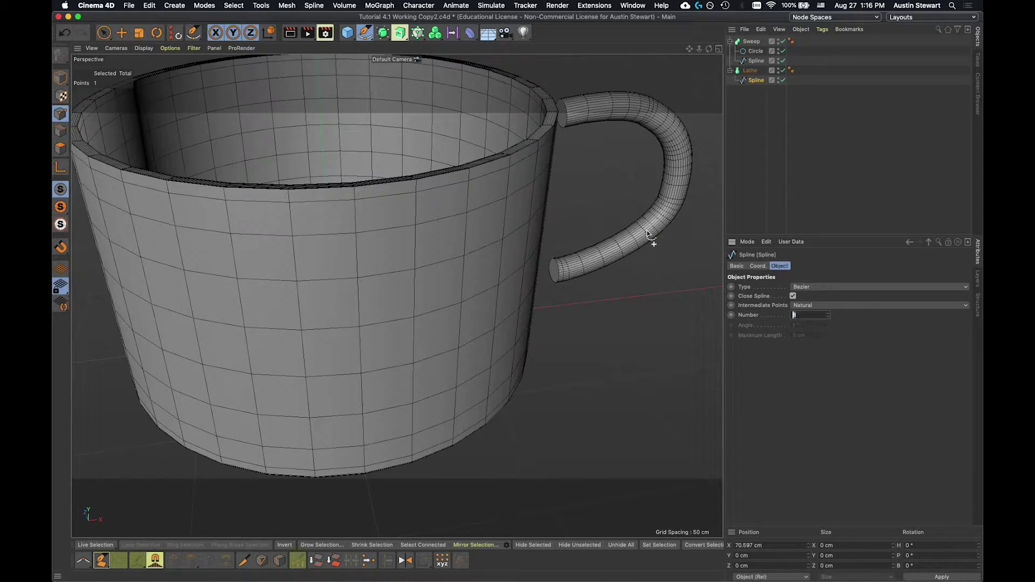
text(1)
key(Return)
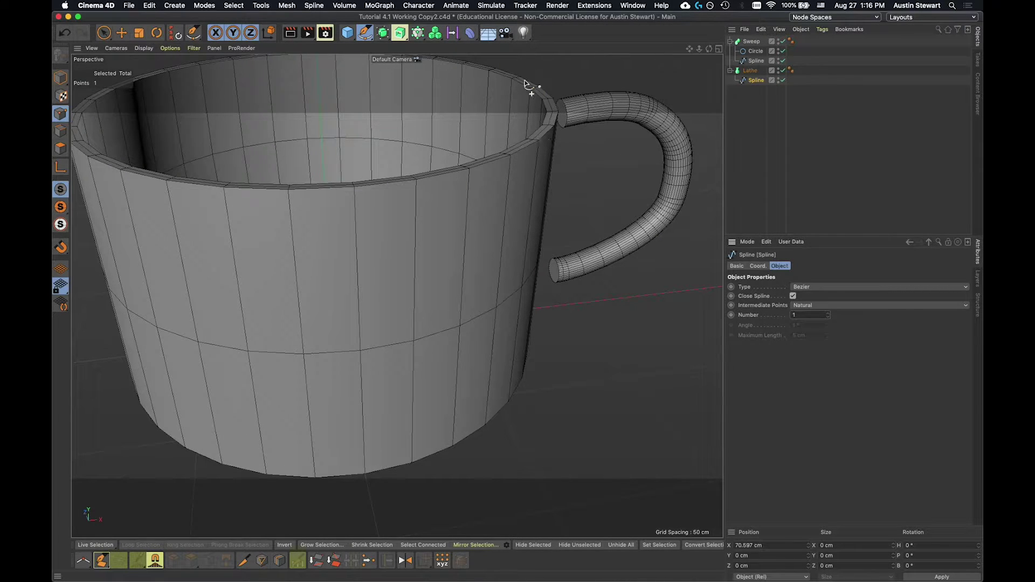
mouse_move(509, 121)
alt+mouse_down()
mouse_move(504, 157)
mouse_move(516, 166)
mouse_move(536, 148)
mouse_move(509, 120)
mouse_move(454, 116)
mouse_move(462, 104)
mouse_move(501, 128)
alt+mouse_up()
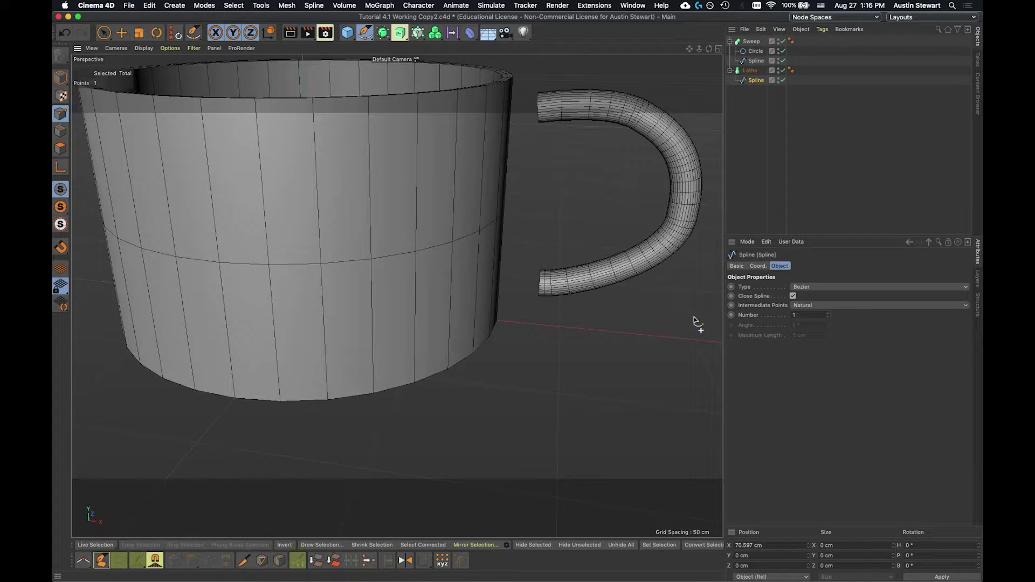
Step: Switch the profile spline's intermediate points to Uniform and check the mug's interior
click(816, 306)
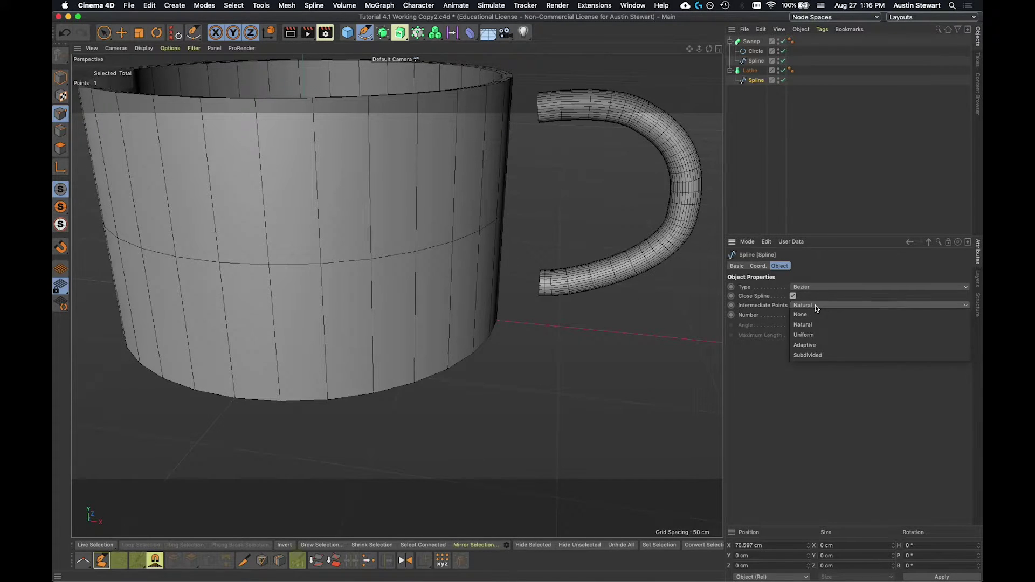
click(811, 339)
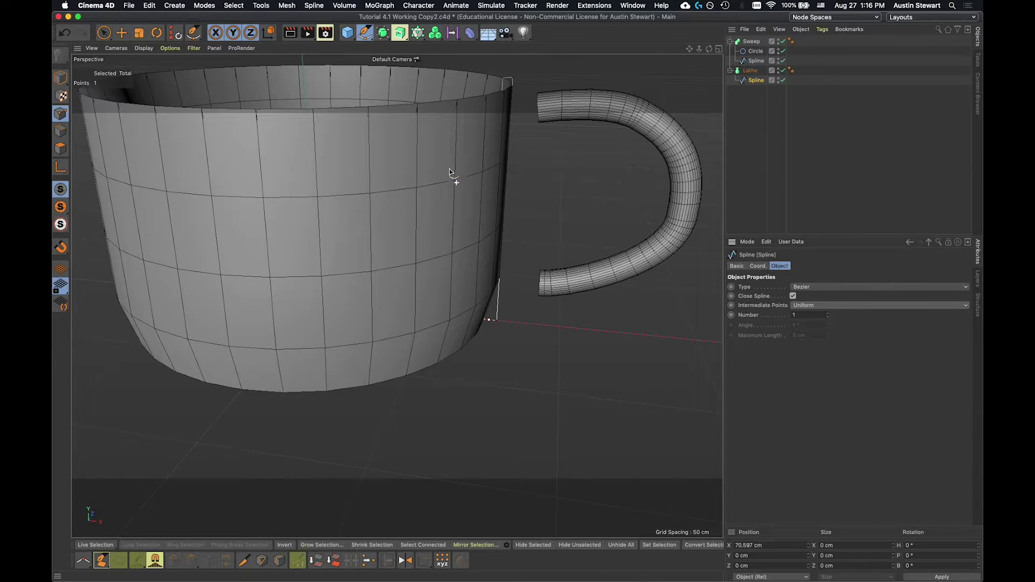
alt+drag(358, 170, 361, 386)
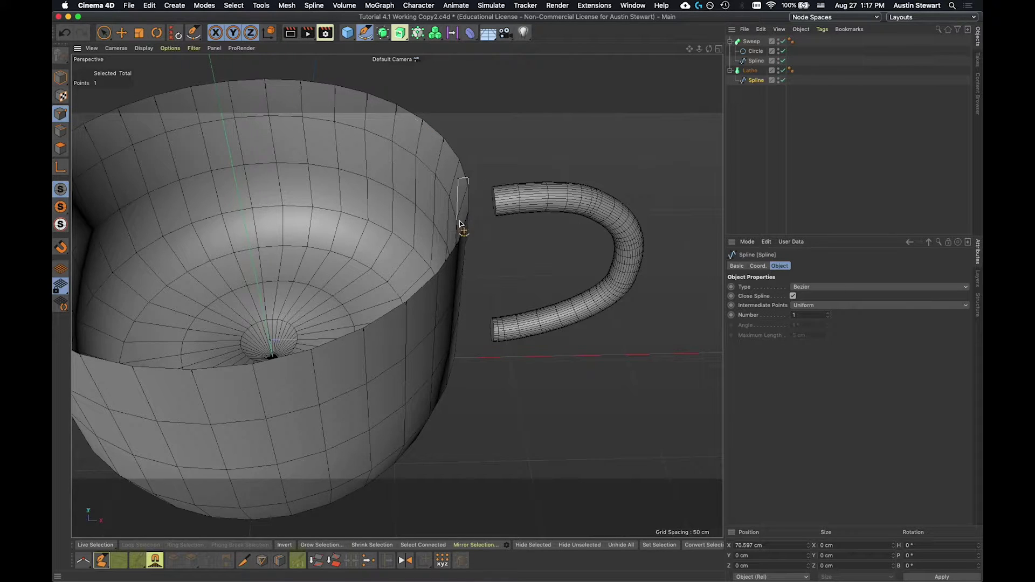
Step: Set the number of Uniform intermediate points on the mug's profile spline to 8
click(810, 315)
text(8)
key(Return)
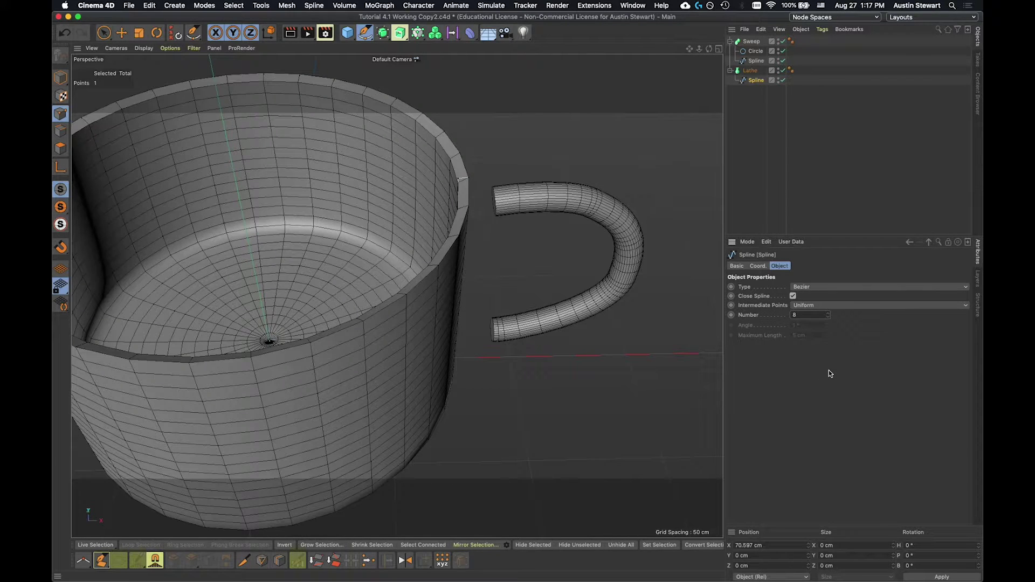
alt+drag(408, 384, 371, 296)
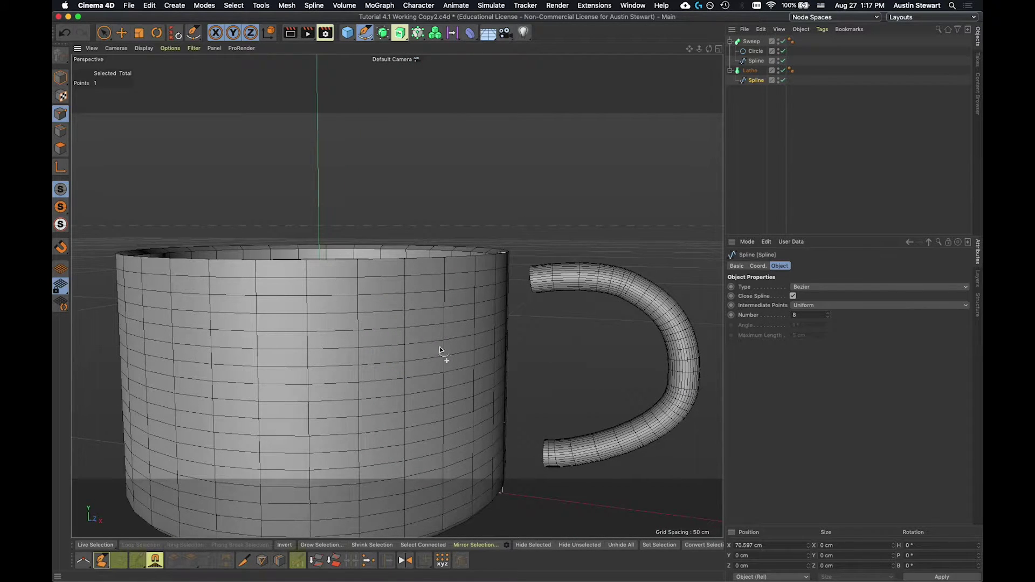
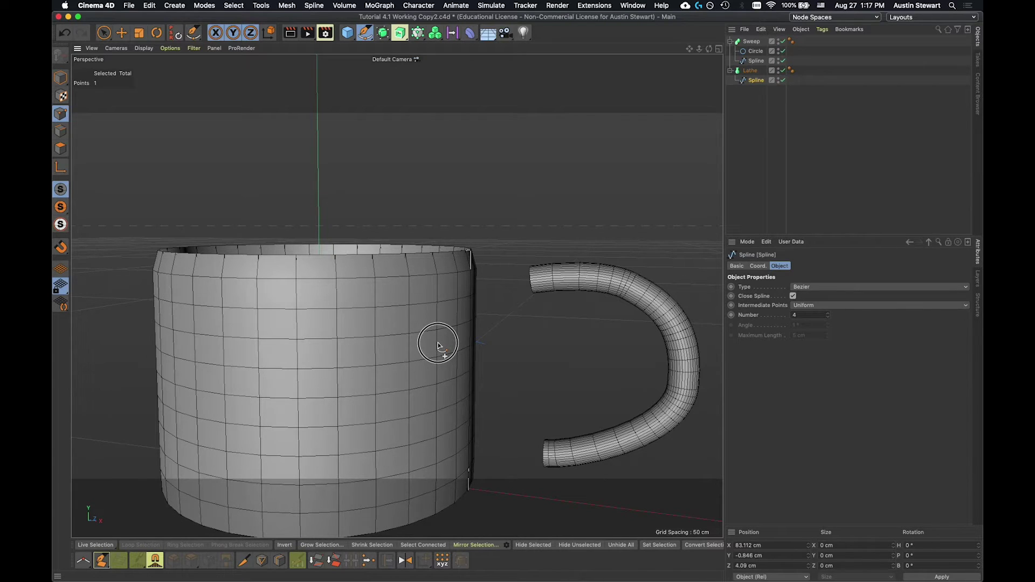
Step: Undo the accidental change to the mug's profile spline and check the body and rim
key(super+z)
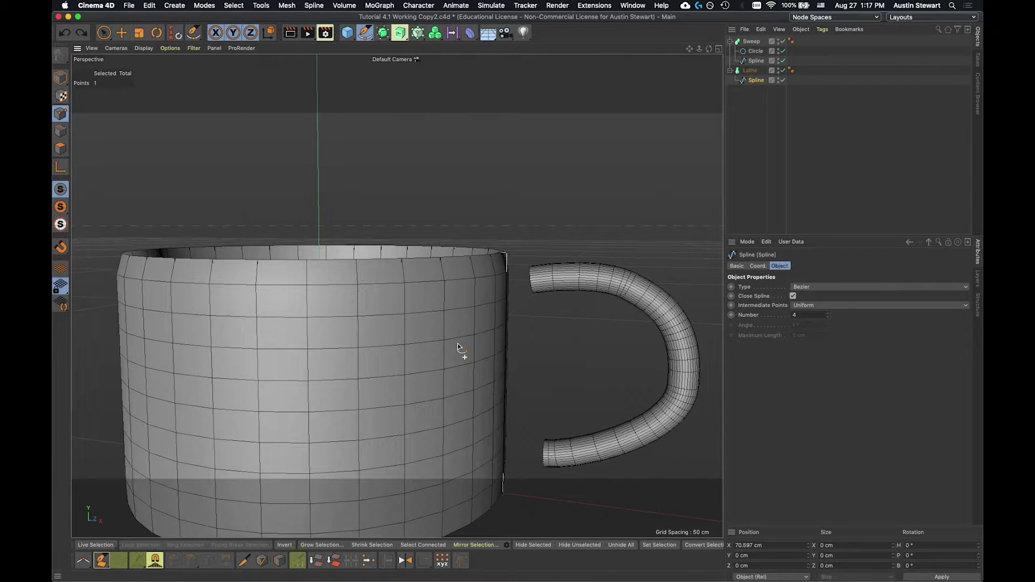
alt+drag(458, 346, 328, 362)
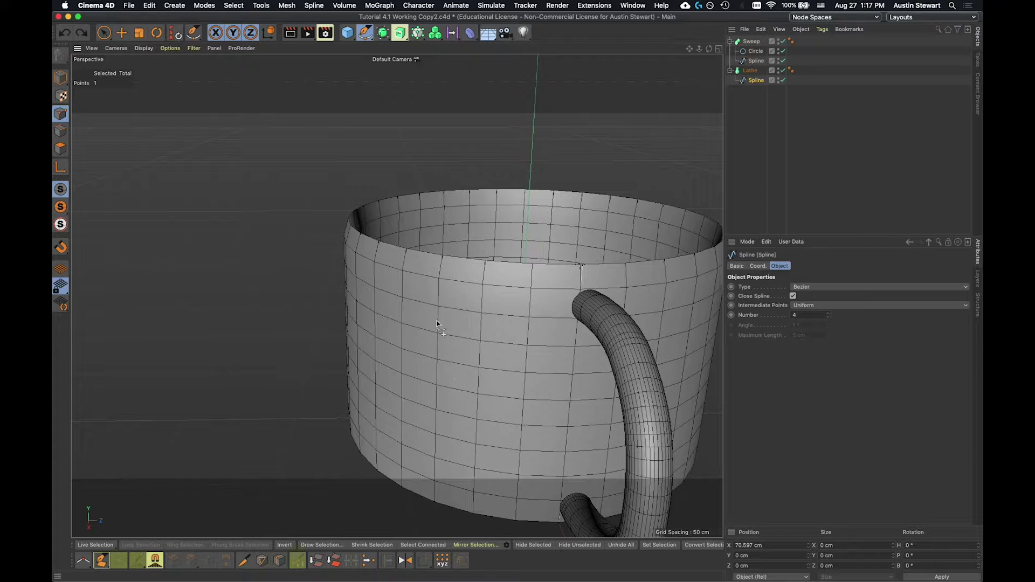
alt+drag(437, 340, 517, 301)
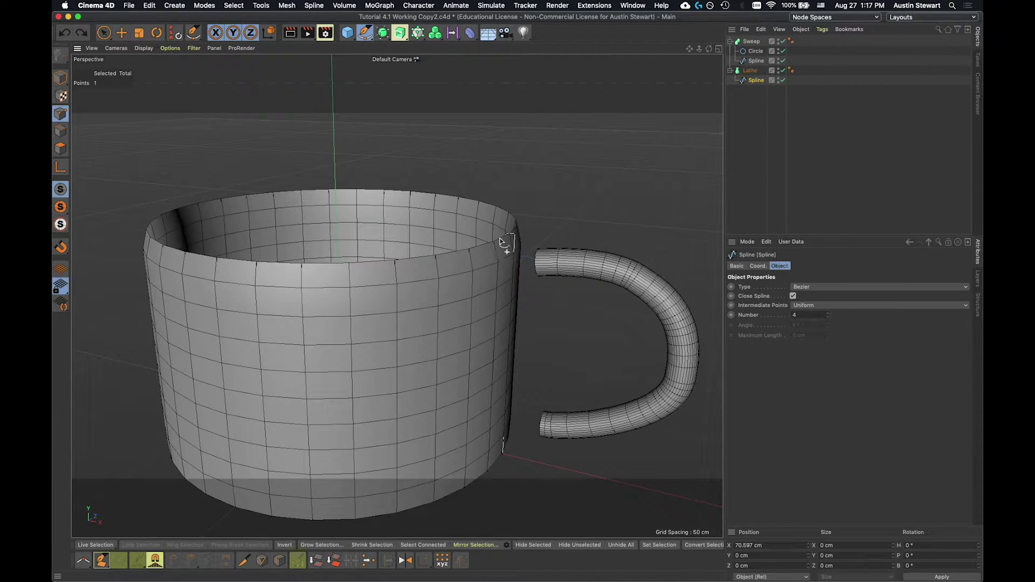
mouse_move(468, 318)
alt+right_down()
mouse_move(518, 323)
mouse_move(476, 307)
alt+right_up()
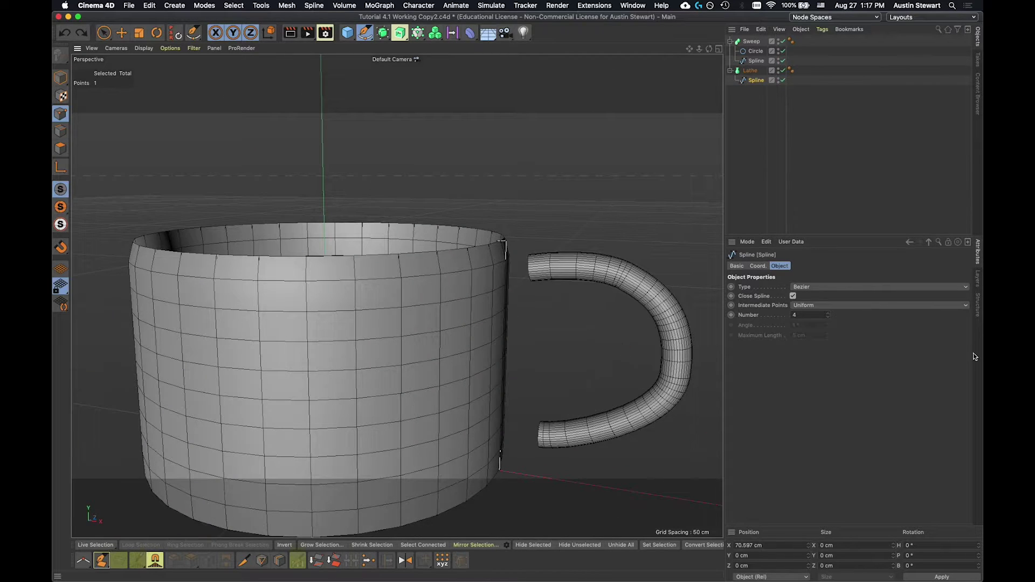
Step: Set the number of Uniform intermediate points to 3 and examine the mug's base and rim closely
click(803, 316)
text(3)
key(Return)
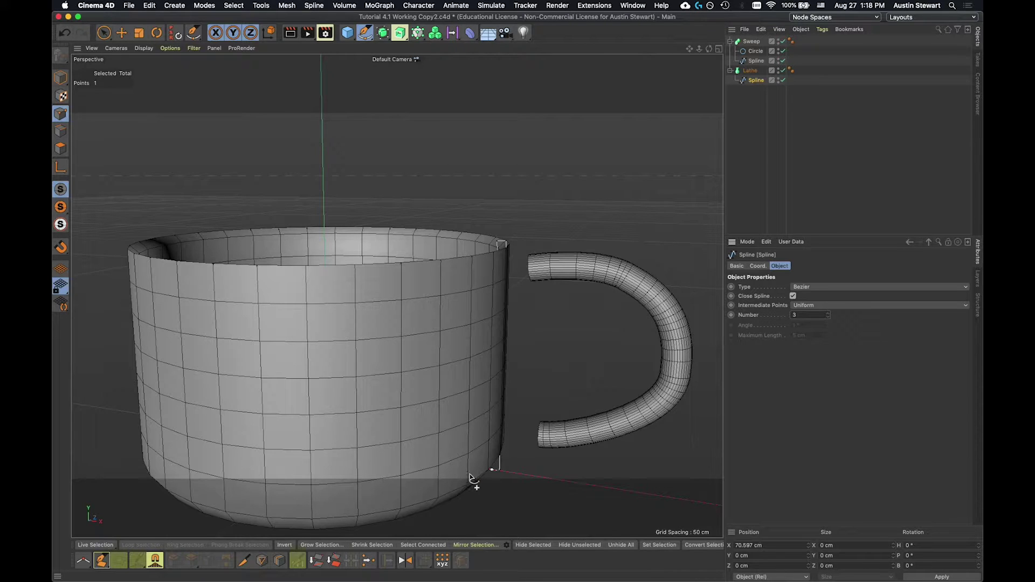
mouse_move(470, 478)
alt+mouse_down()
mouse_move(486, 428)
mouse_move(461, 493)
alt+mouse_up()
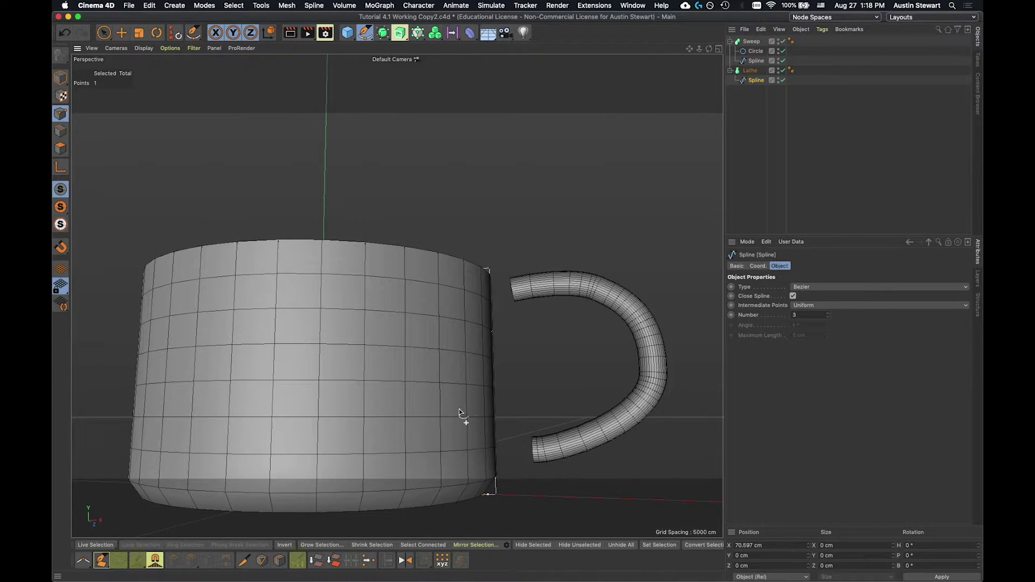
alt+drag(459, 413, 479, 494)
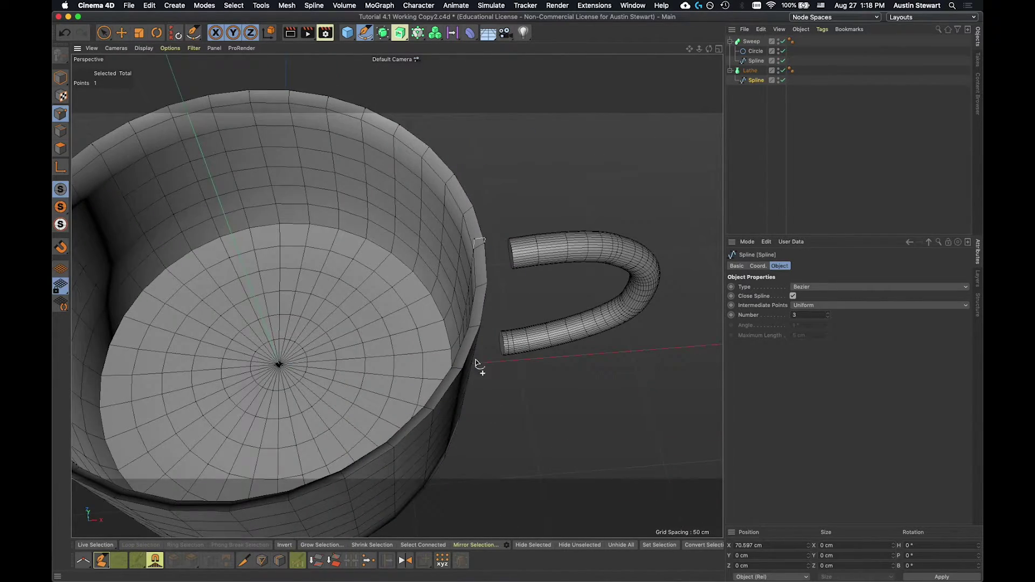
scroll(461, 275, up, 2)
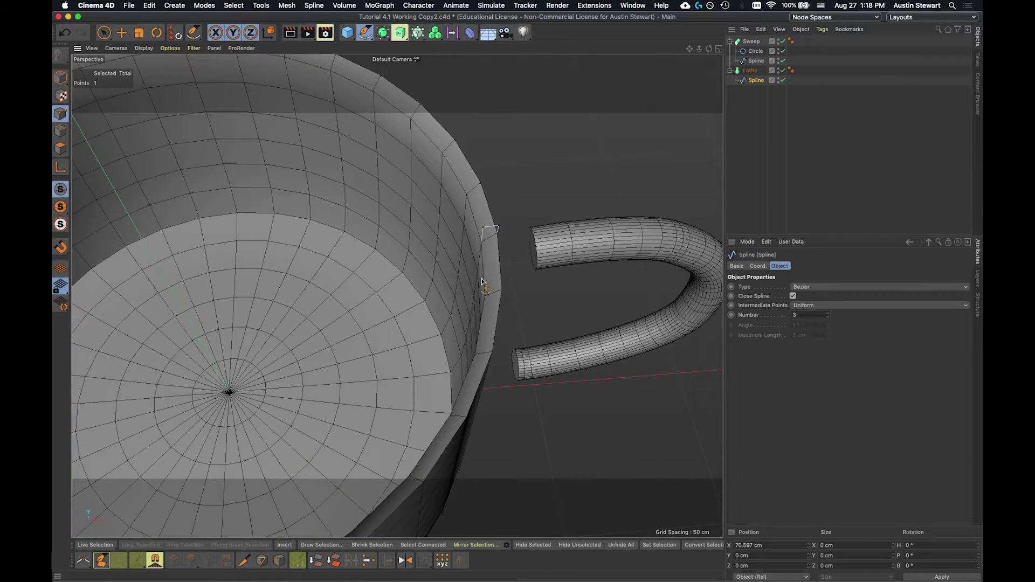
scroll(474, 264, up, 2)
alt+drag(474, 263, 478, 201)
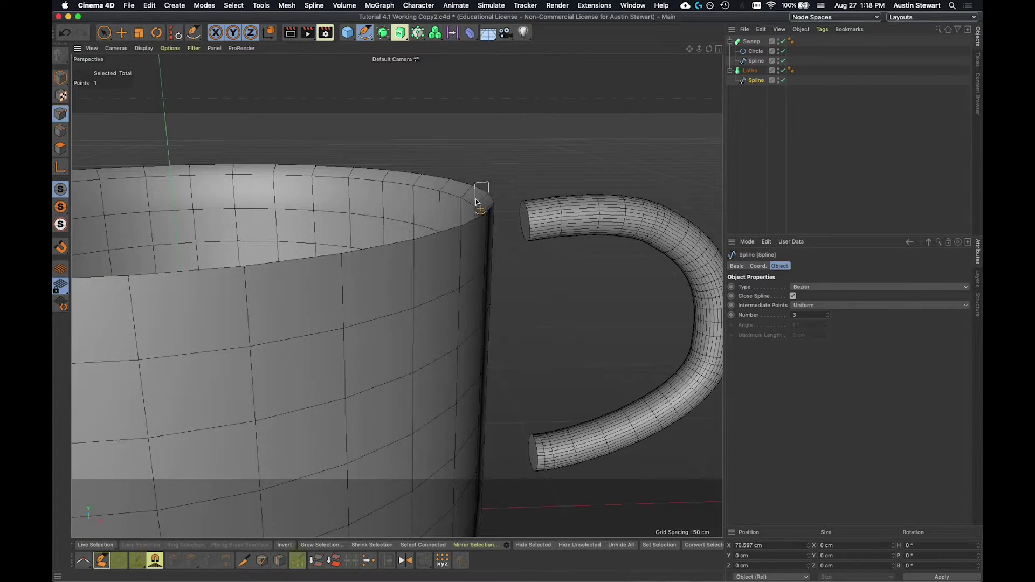
Step: Set the number of Uniform intermediate points on the mug's profile spline to 5
double_click(800, 313)
text(5)
key(Return)
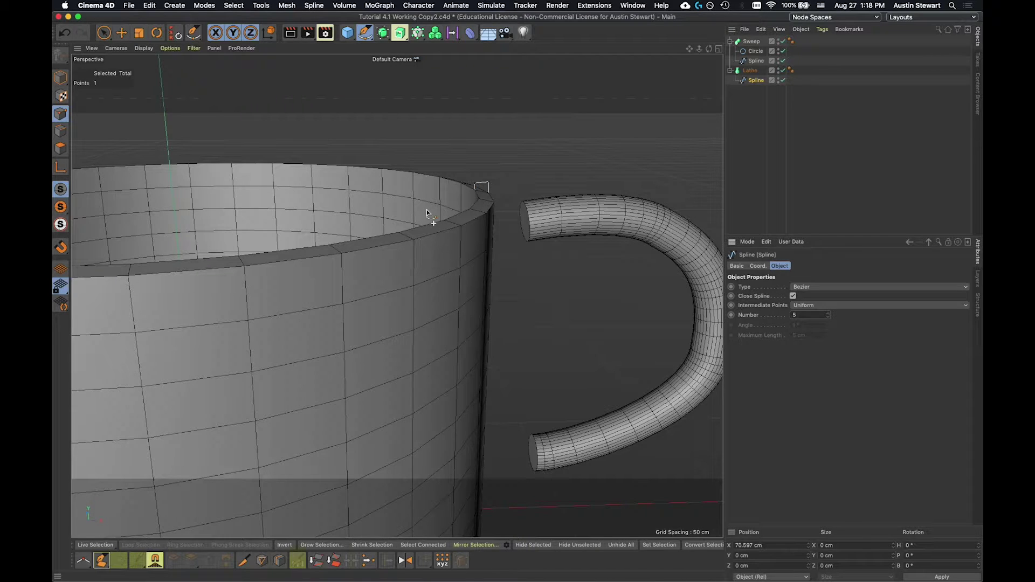
Step: Set the subdivision of the mug body's Lathe object to 28
alt+drag(415, 247, 331, 247)
alt+drag(418, 296, 252, 294)
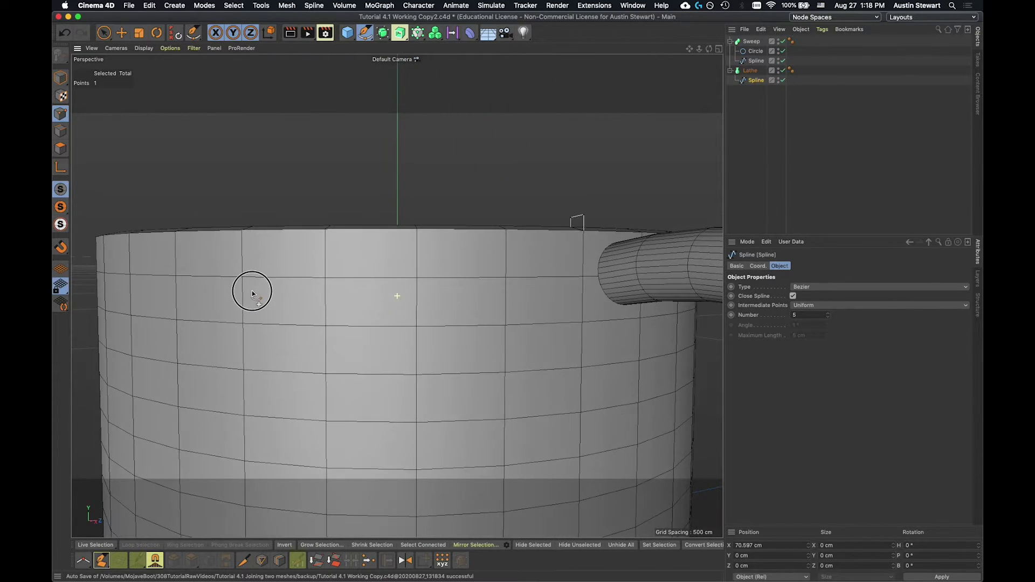
alt+drag(456, 318, 424, 325)
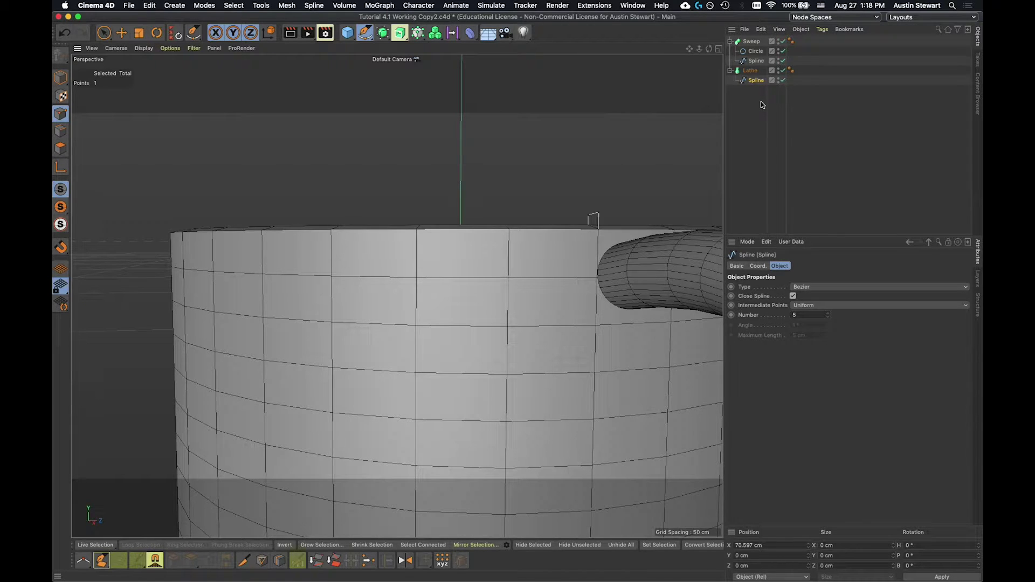
click(750, 70)
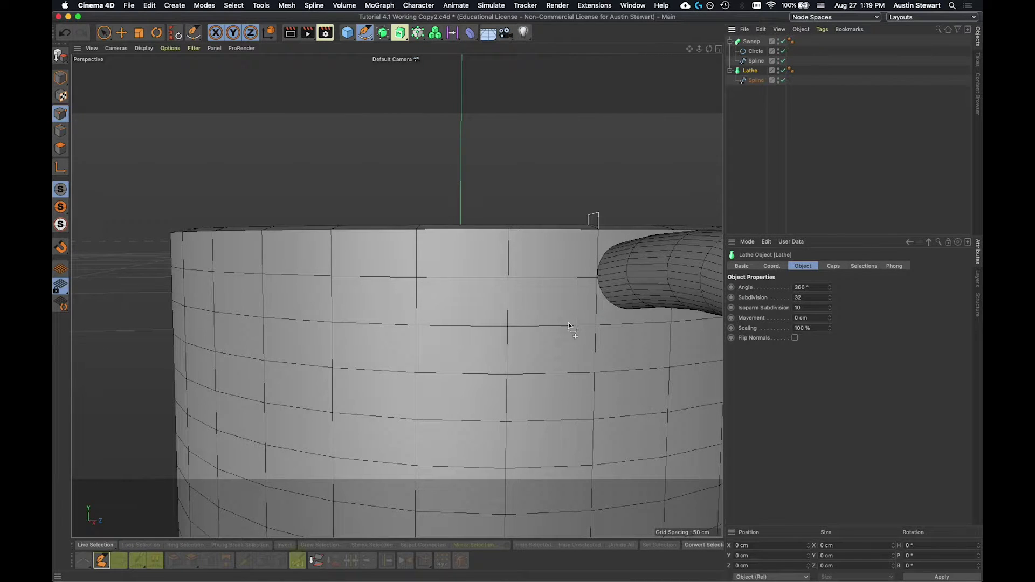
double_click(814, 299)
text(28)
key(Return)
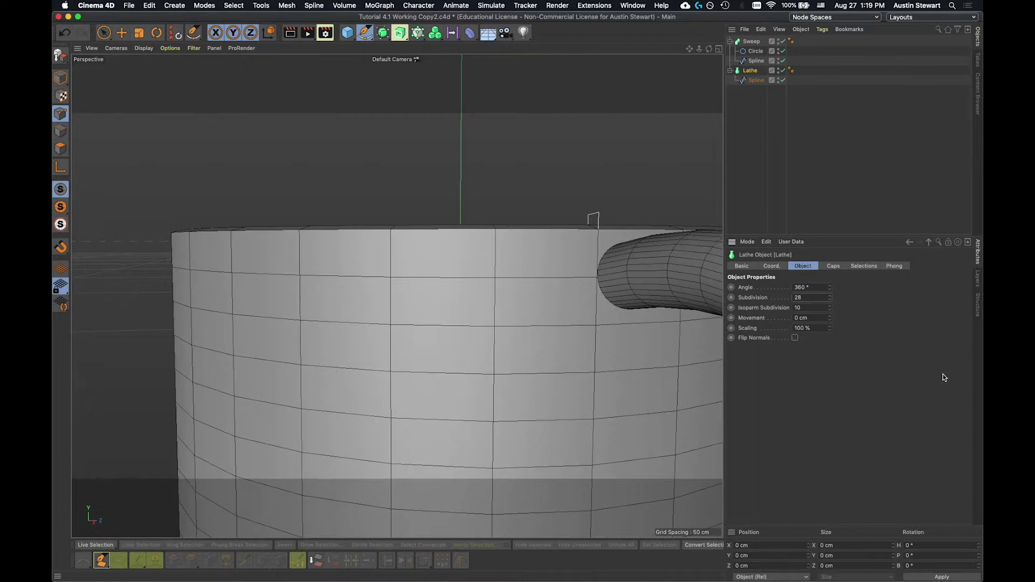
Step: Try subdivision values of 34 and 36 on the mug body's Lathe object
double_click(804, 298)
text(34)
key(Return)
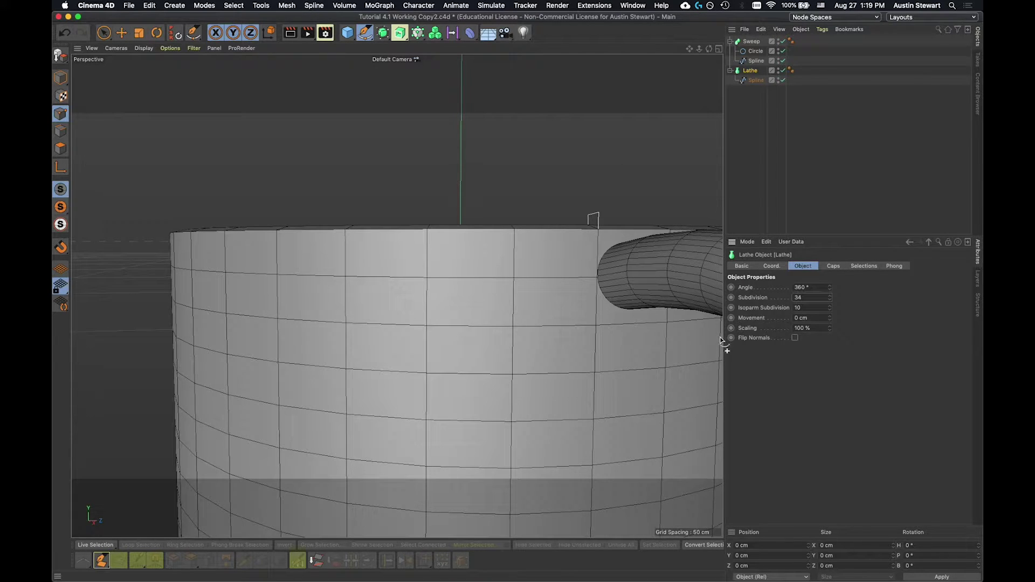
double_click(803, 298)
text(36)
key(Return)
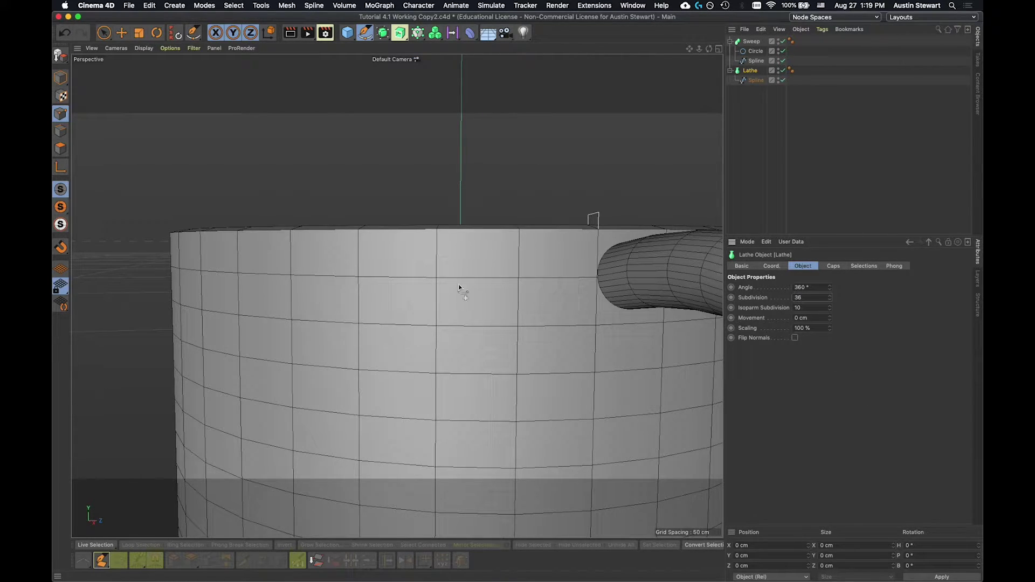
Step: Set the Lathe's subdivision to 38 and check how its edges line up with the handle's upper end
alt+drag(513, 329, 474, 370)
double_click(794, 298)
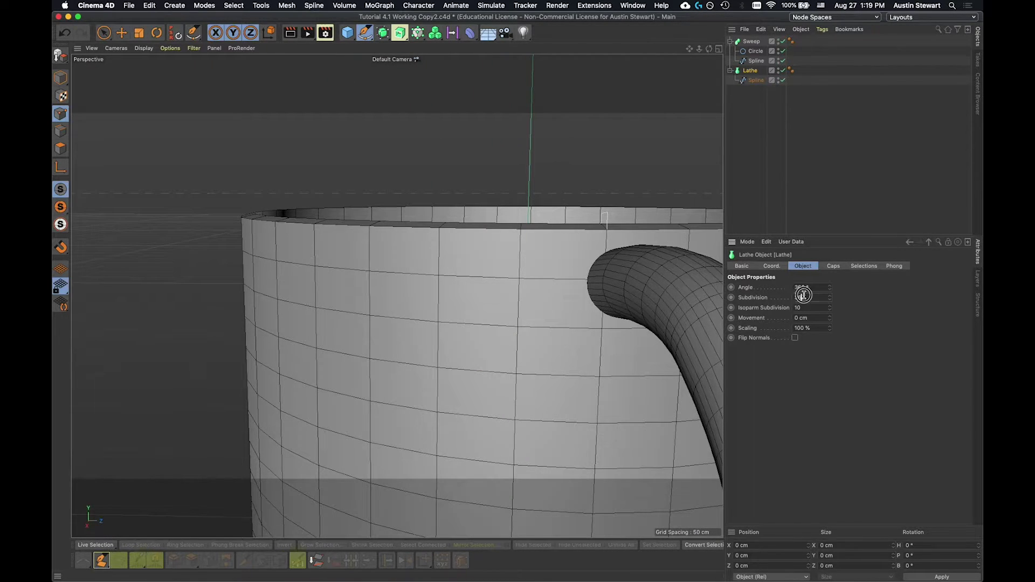
text(38)
key(Return)
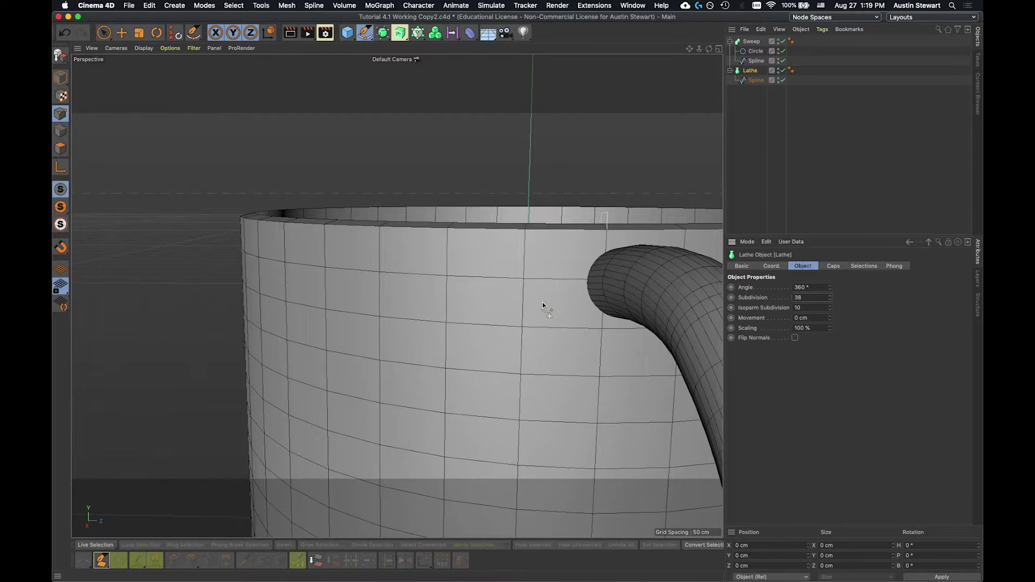
alt+drag(543, 302, 593, 317)
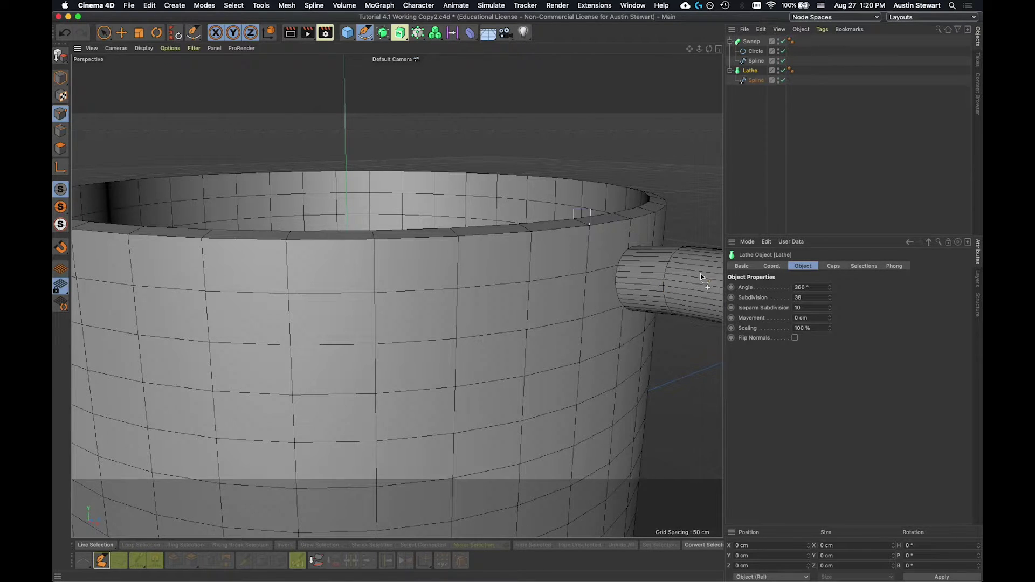
Step: Set the intermediate points of the handle's circle profile to None and inspect the handle from the front
click(755, 52)
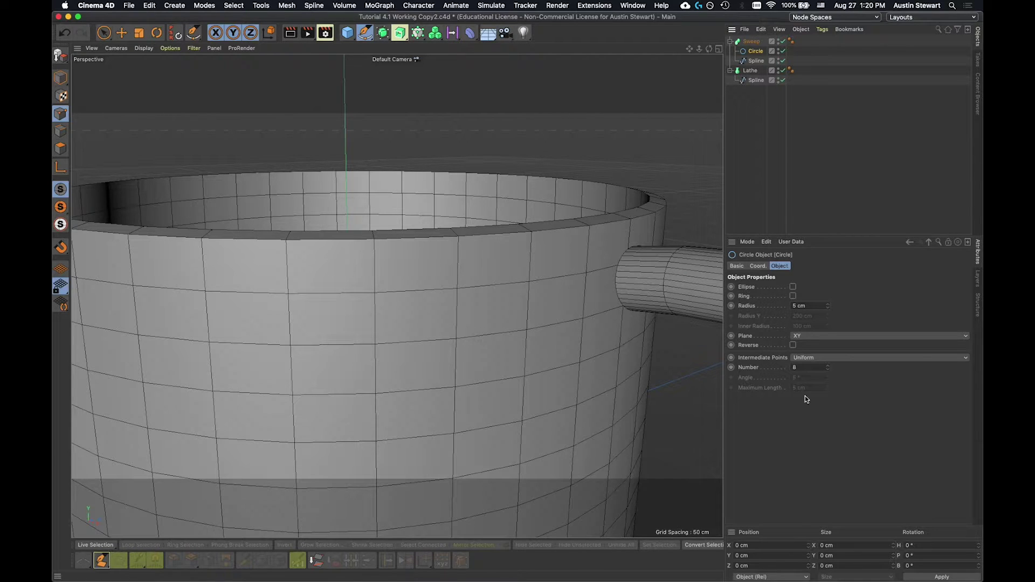
click(810, 359)
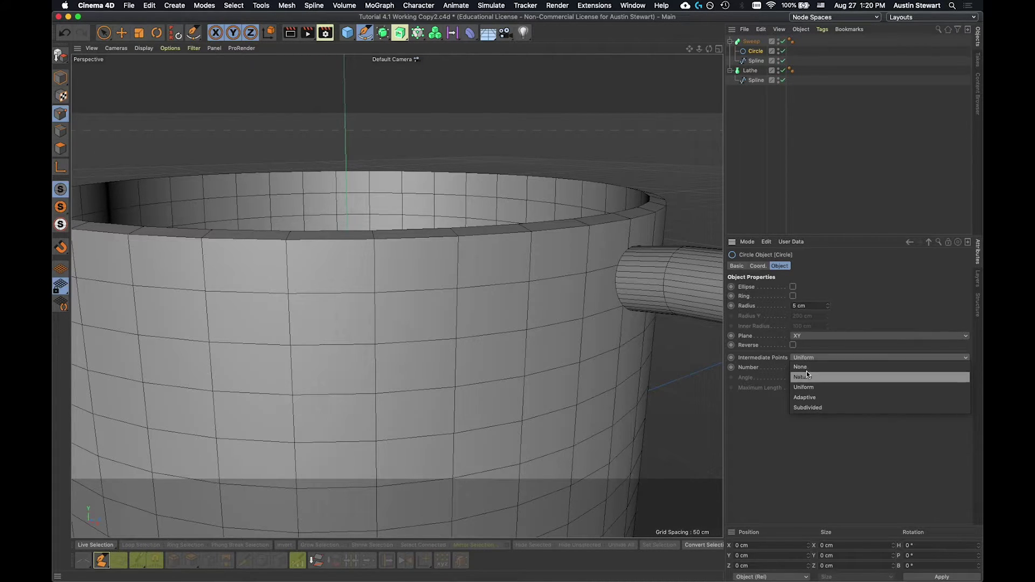
click(806, 367)
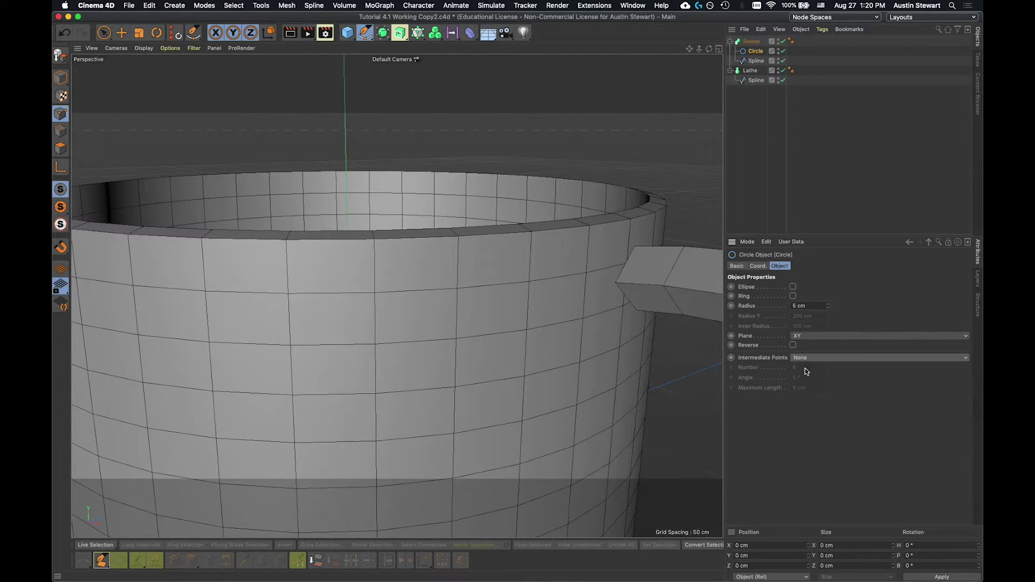
click(647, 274)
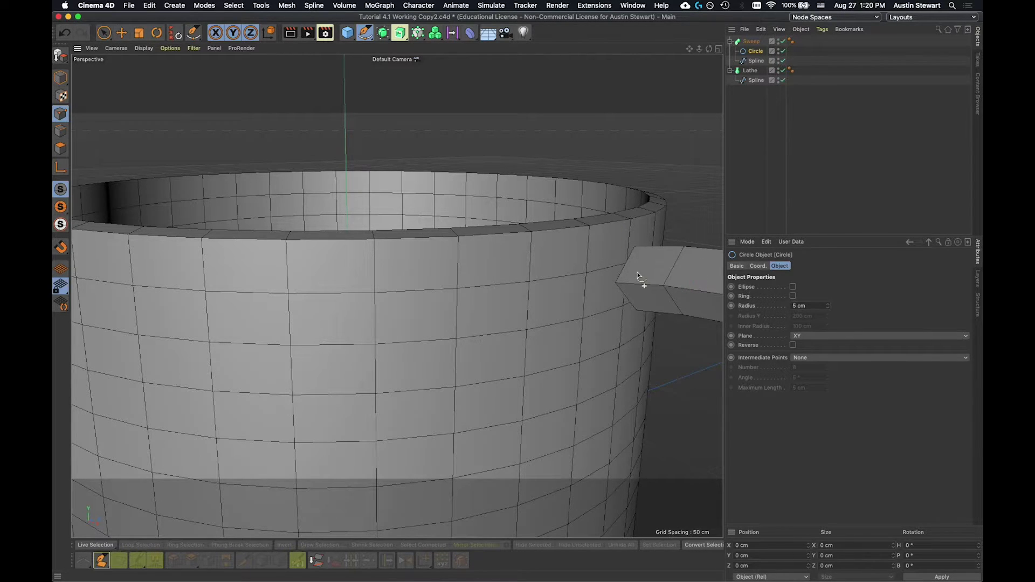
alt+drag(640, 277, 560, 286)
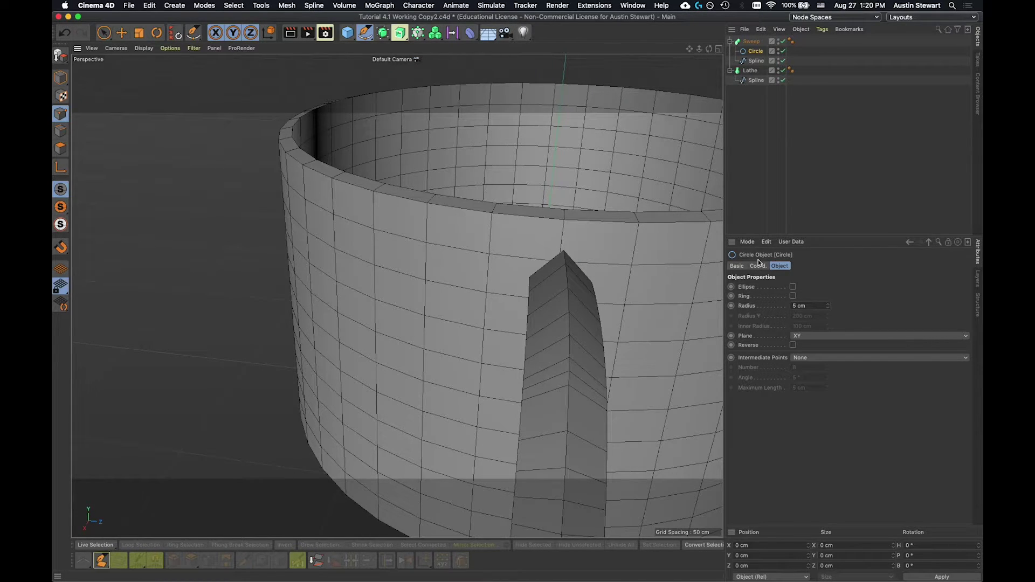
Step: Try the ZY plane on the handle's circle profile and return it to XY
click(794, 346)
click(806, 337)
click(808, 355)
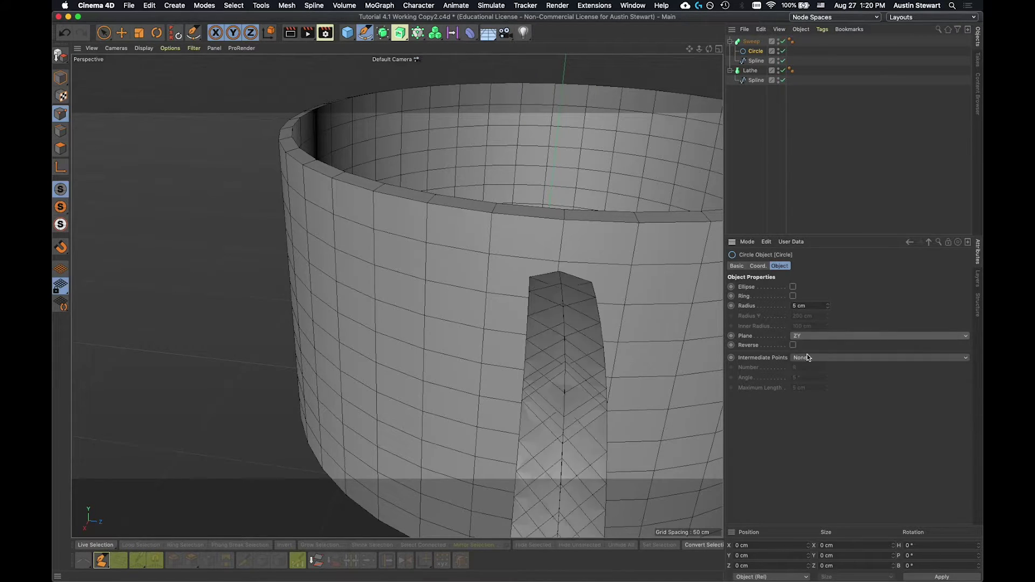
click(809, 337)
click(807, 346)
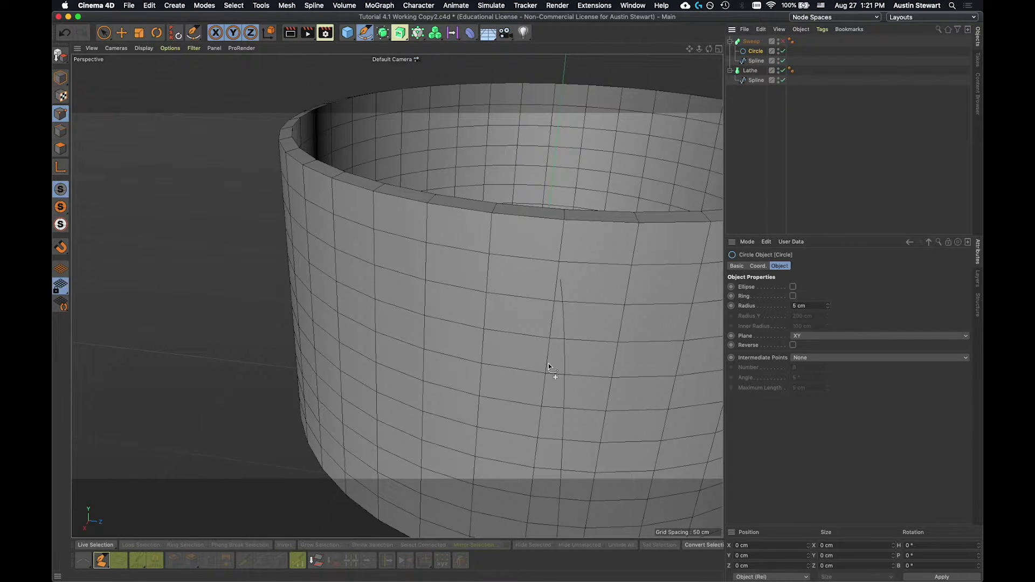
Step: Disable the mug body's Lathe and enable the handle's Sweep so the handle shows on its own
scroll(549, 366, down, 6)
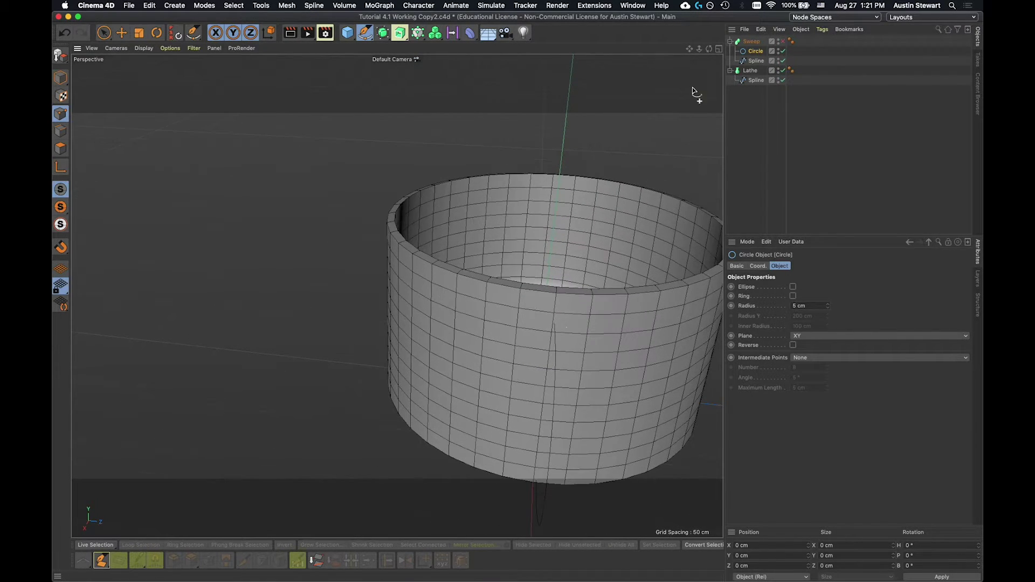
click(783, 70)
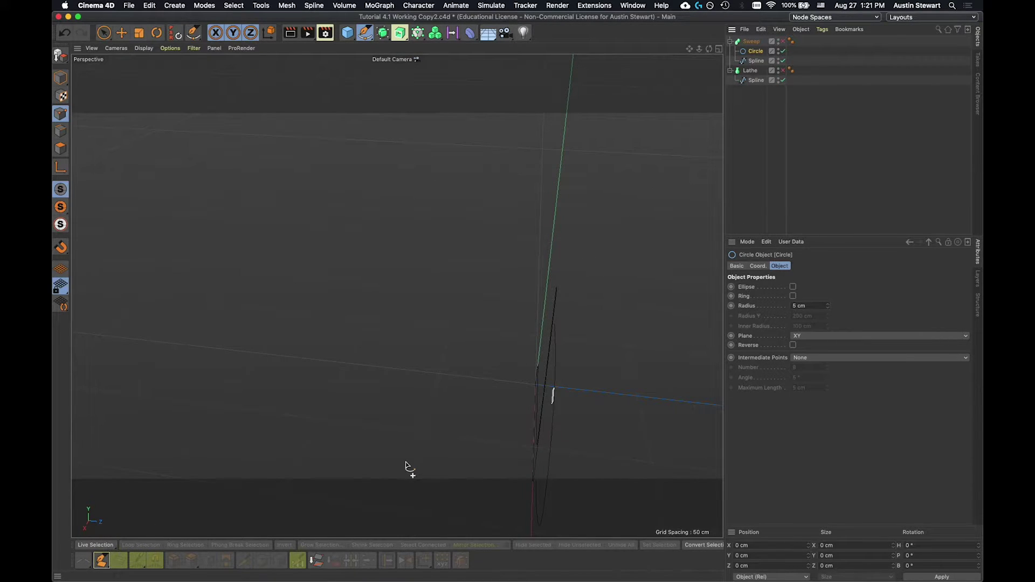
alt+drag(408, 470, 486, 437)
key(r)
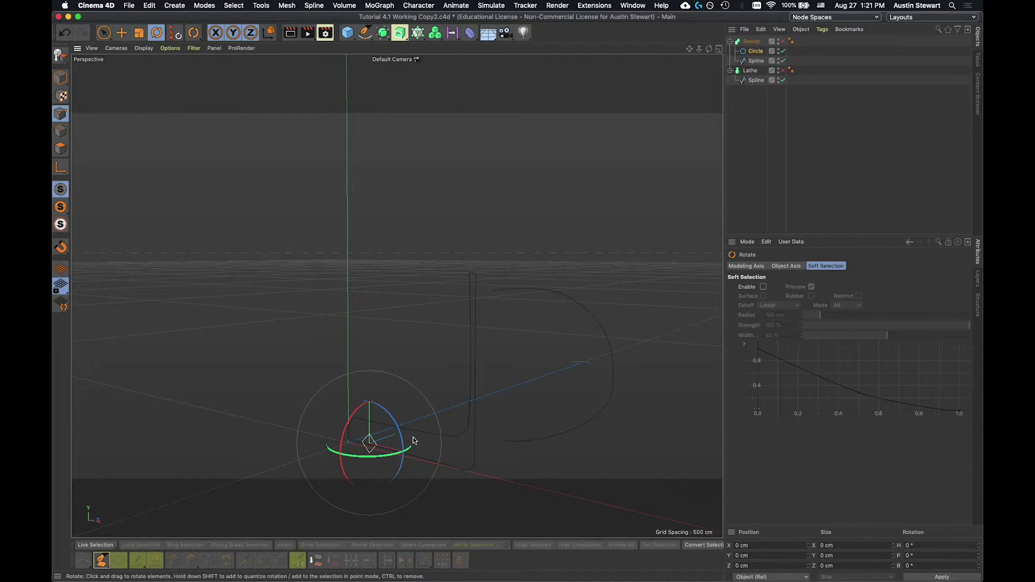
click(783, 41)
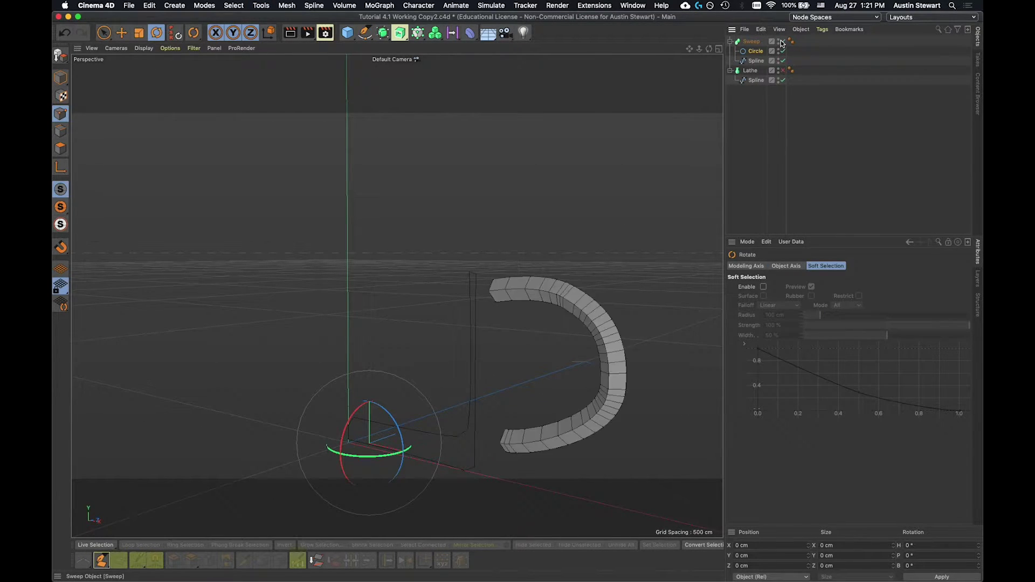
Step: Try to rotate the handle's circle profile
drag(386, 416, 380, 389)
key(ctrl+z)
key(Escape)
Step: Add a rectangle spline and set its width and height to 10 cm
click(366, 33)
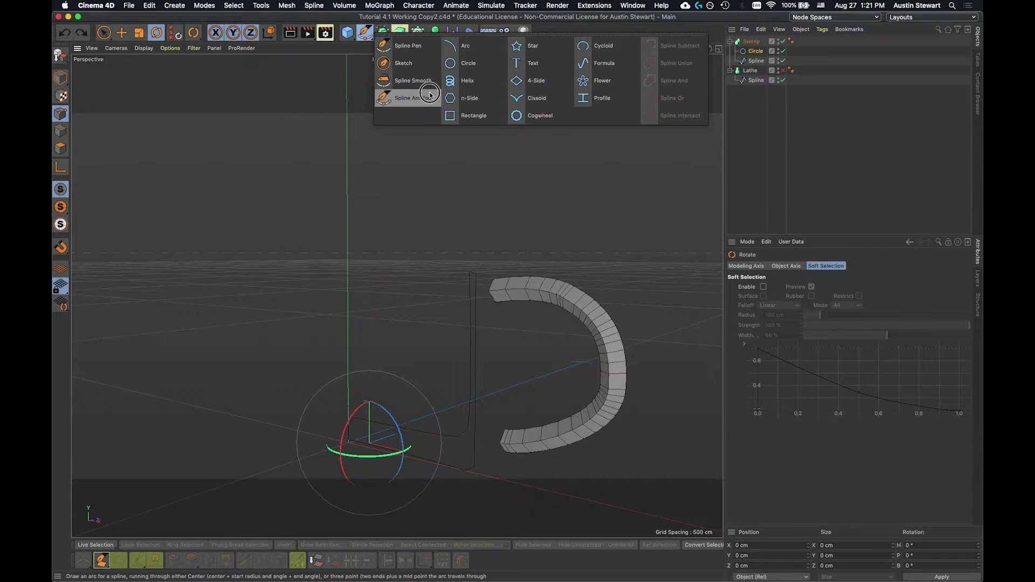
click(463, 117)
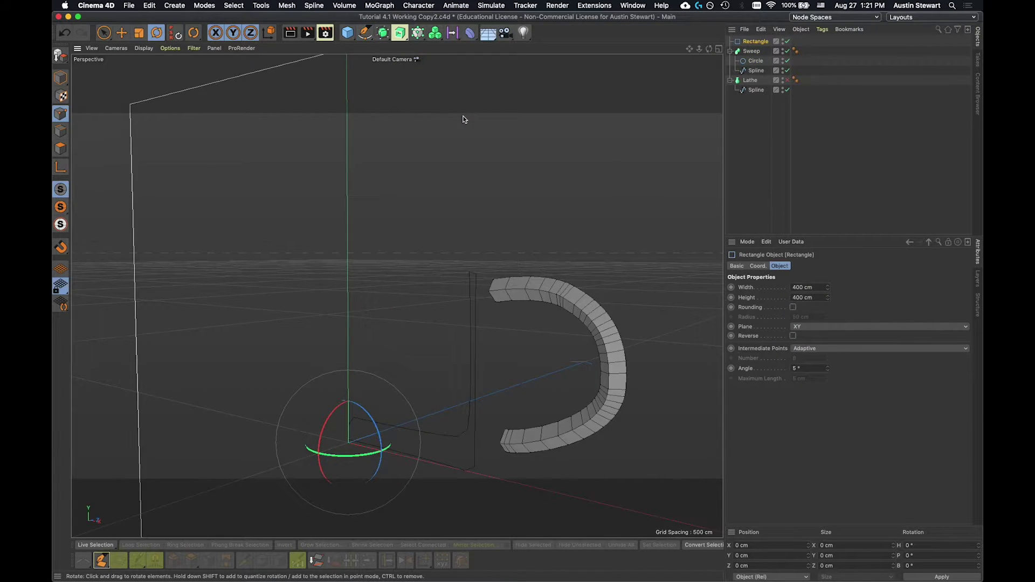
click(756, 63)
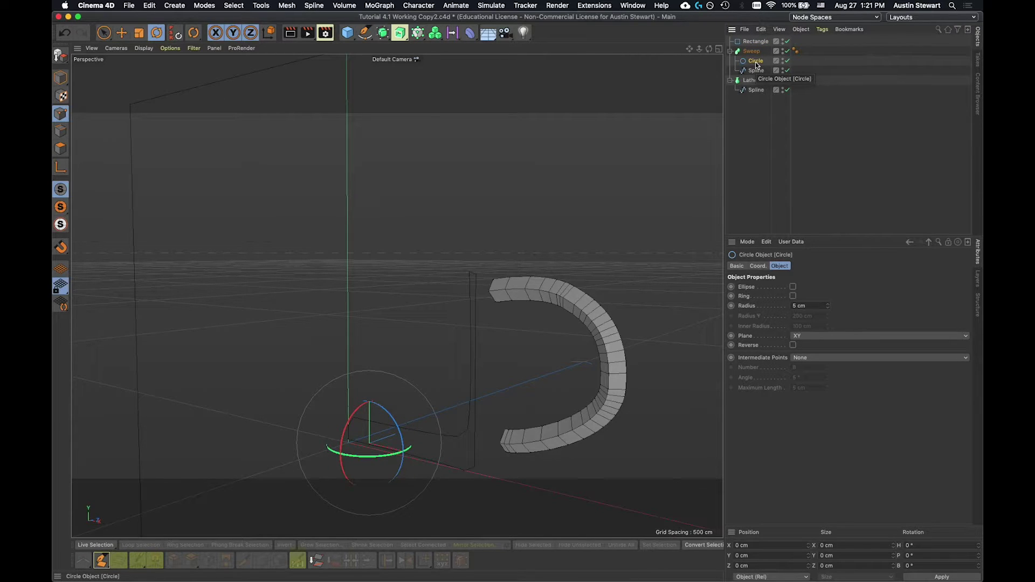
click(755, 41)
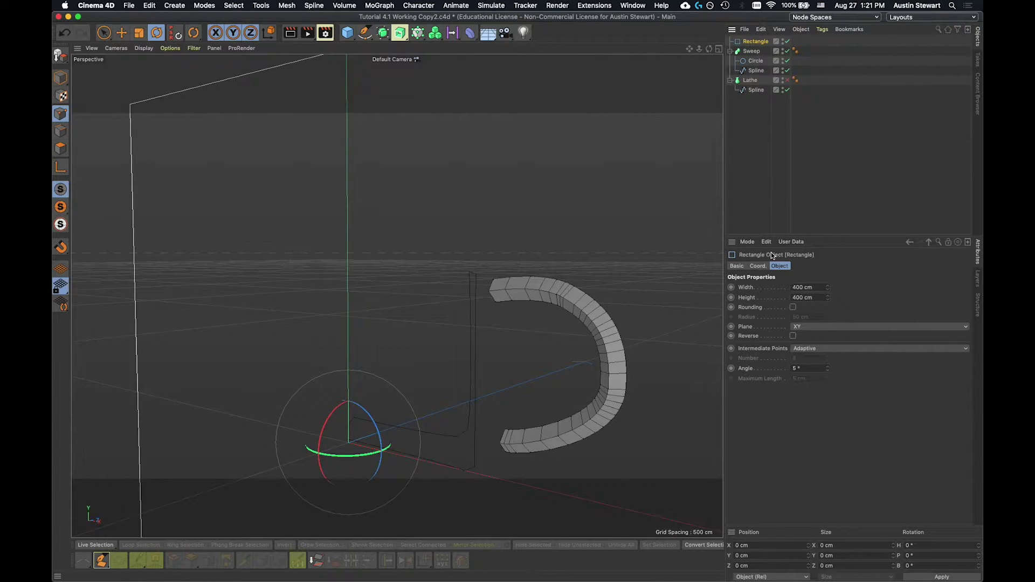
click(818, 287)
text(10)
key(Tab)
text(10)
key(Return)
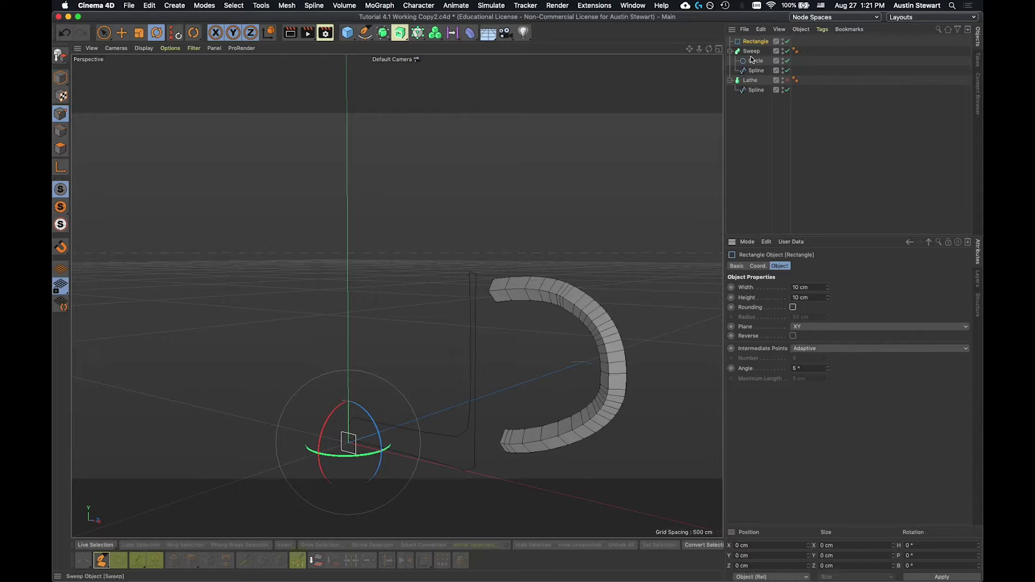
Step: Take the circle out of the Sweep and put the rectangle in its place as the handle's profile
drag(754, 61, 749, 108)
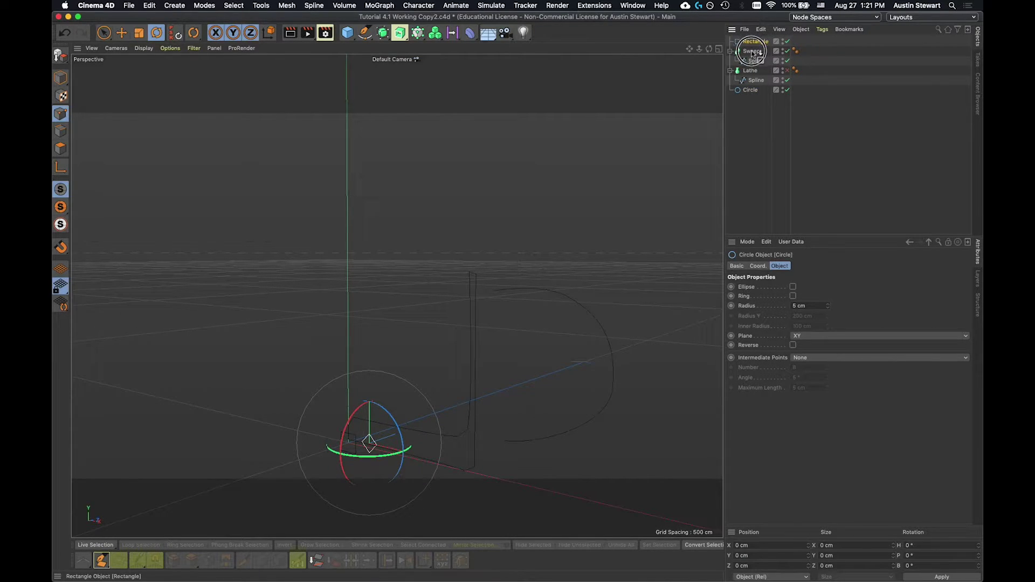
drag(753, 54, 753, 53)
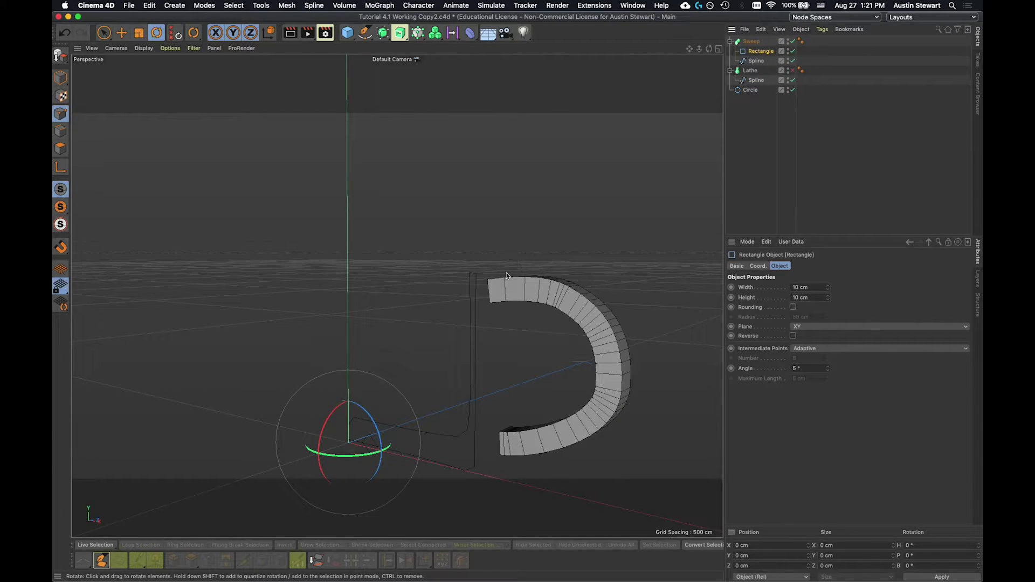
alt+drag(514, 284, 464, 370)
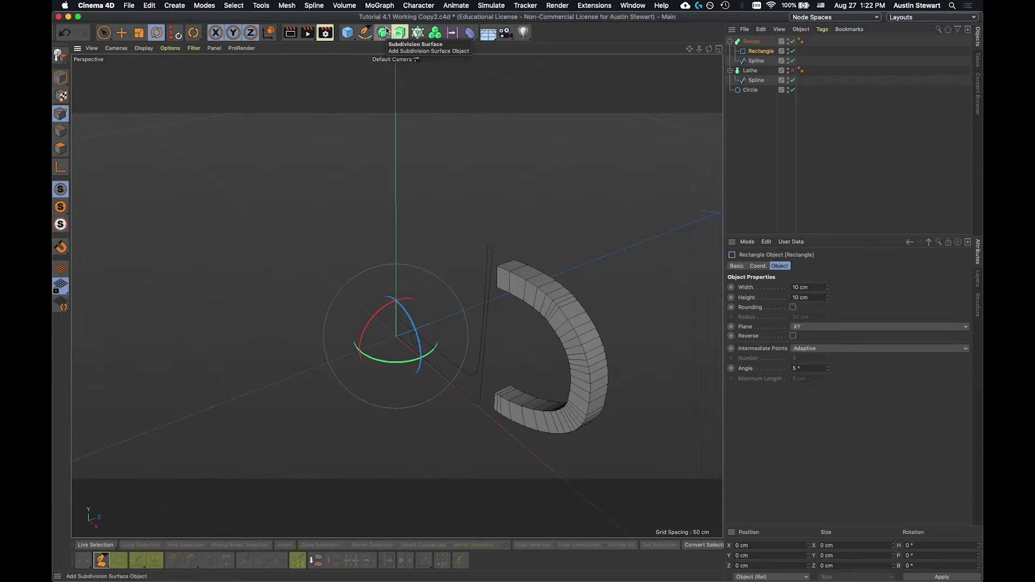
Step: Set the handle path spline's intermediate points to Uniform with a number of 4, and re-enable the mug body's Lathe
click(753, 42)
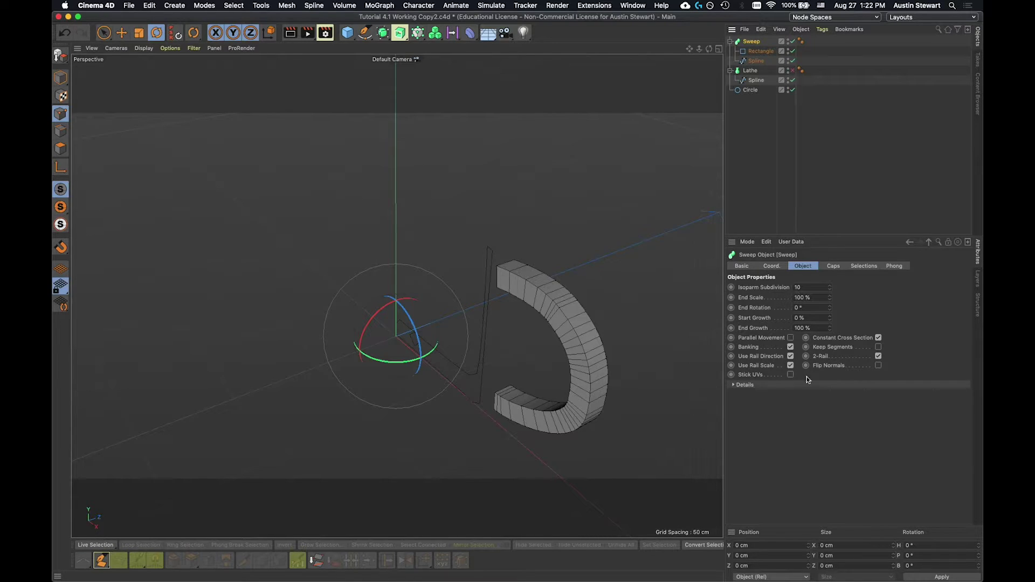
click(756, 60)
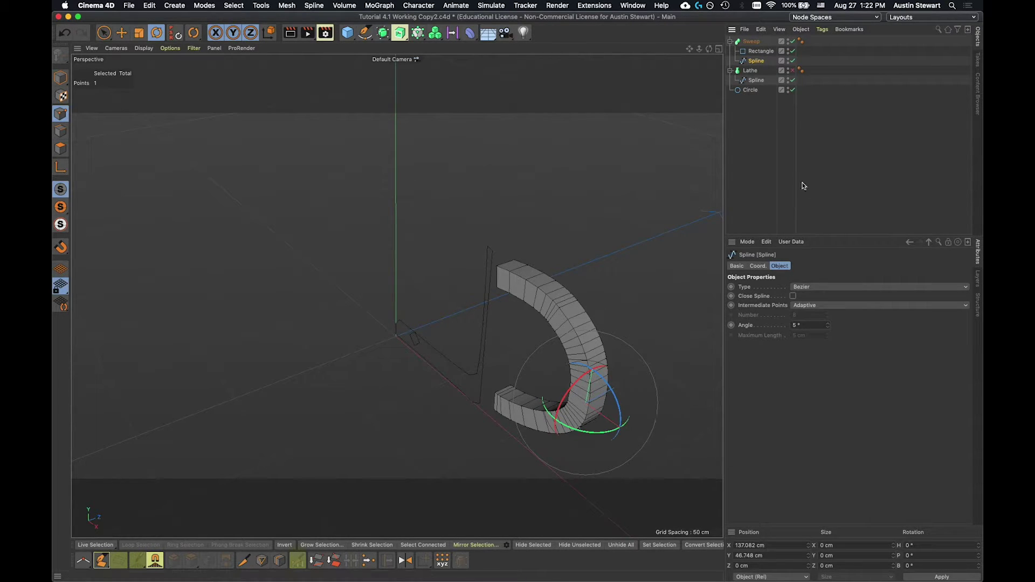
click(831, 306)
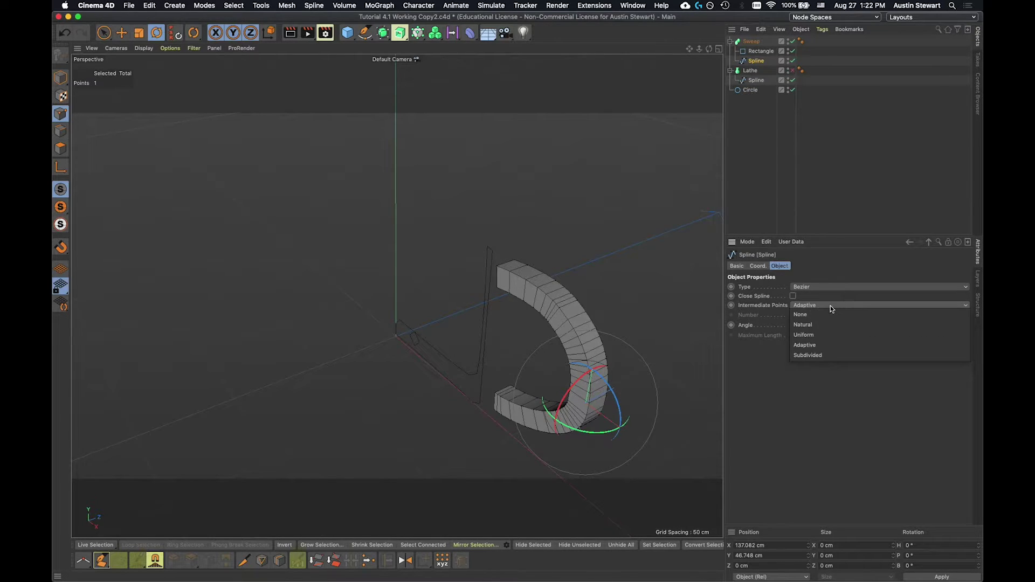
click(830, 335)
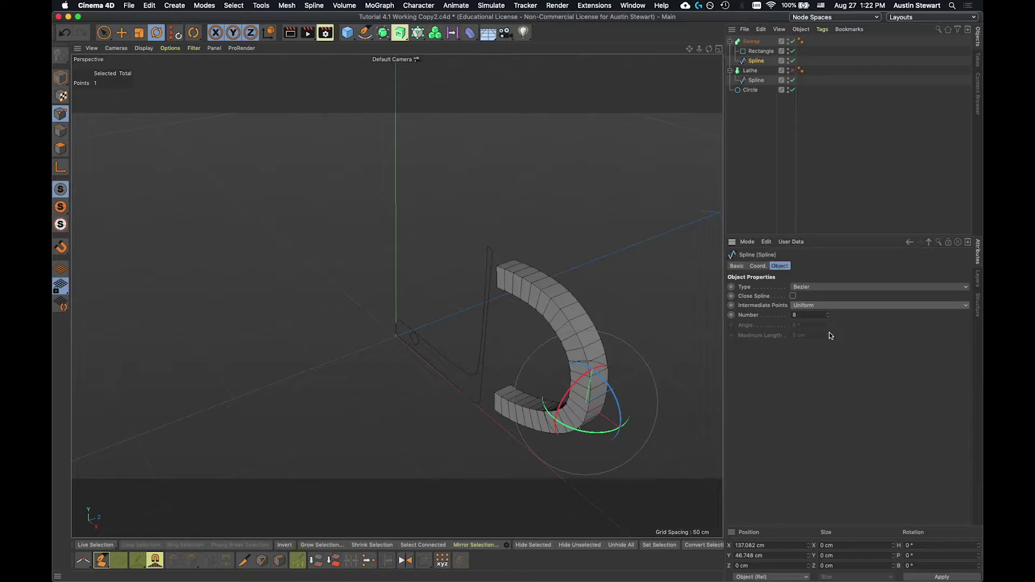
click(808, 315)
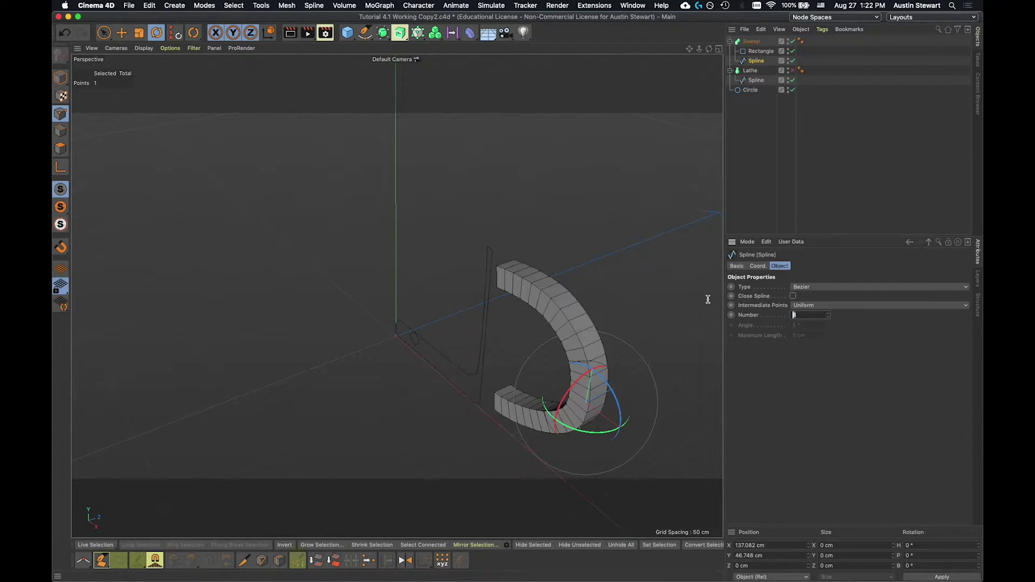
text(4)
key(Return)
click(790, 71)
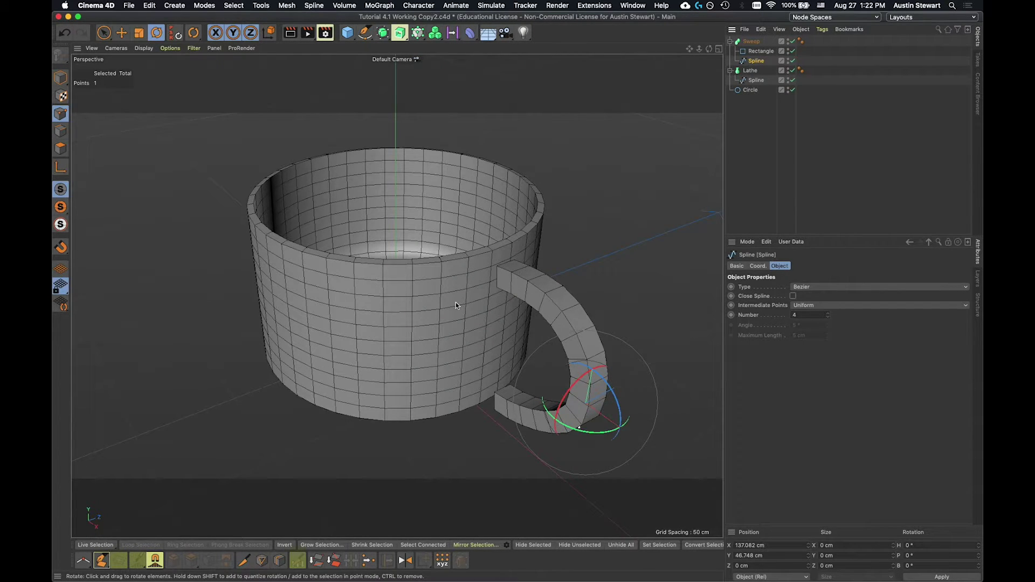
mouse_move(456, 302)
alt+mouse_down()
mouse_move(462, 289)
mouse_move(419, 201)
mouse_move(408, 245)
mouse_move(354, 236)
mouse_move(335, 268)
mouse_move(425, 284)
mouse_move(453, 261)
mouse_move(345, 306)
mouse_move(434, 290)
mouse_move(400, 280)
mouse_move(337, 296)
mouse_move(238, 254)
mouse_move(441, 307)
alt+mouse_up()
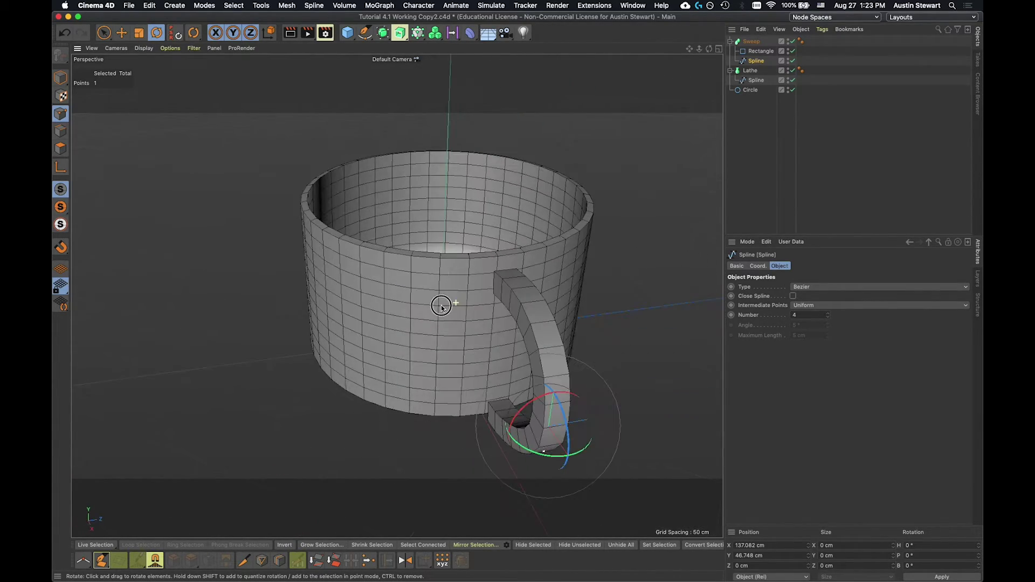
Step: Set the width and height of the handle's rectangle profile to 7.5 cm
click(770, 50)
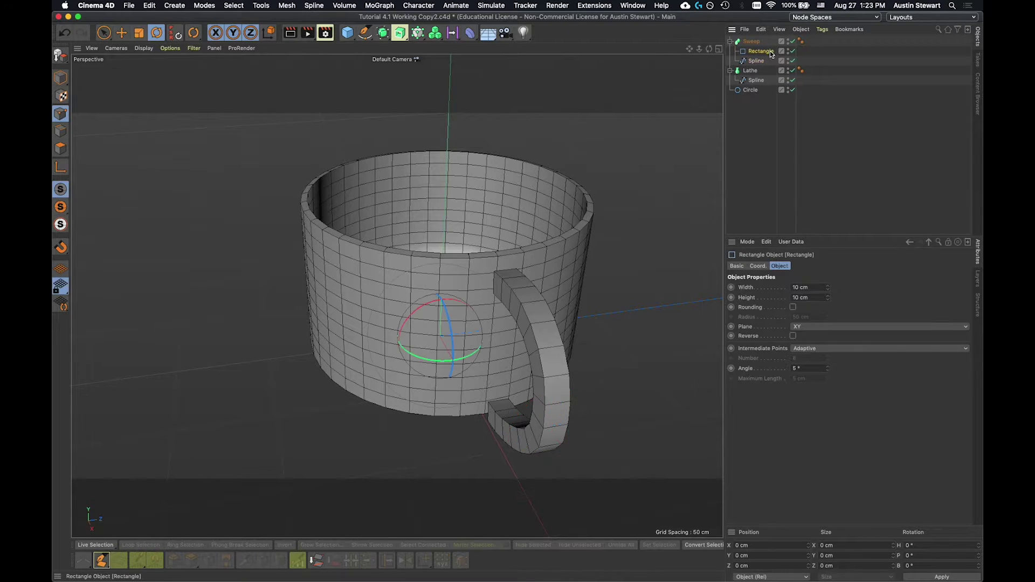
click(810, 288)
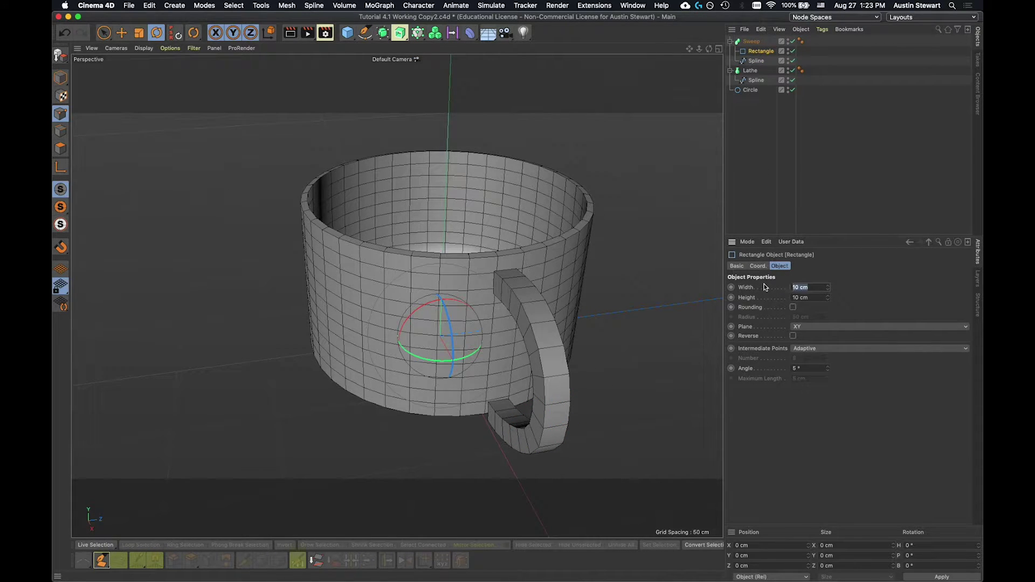
text(7)
key(Tab)
text(7)
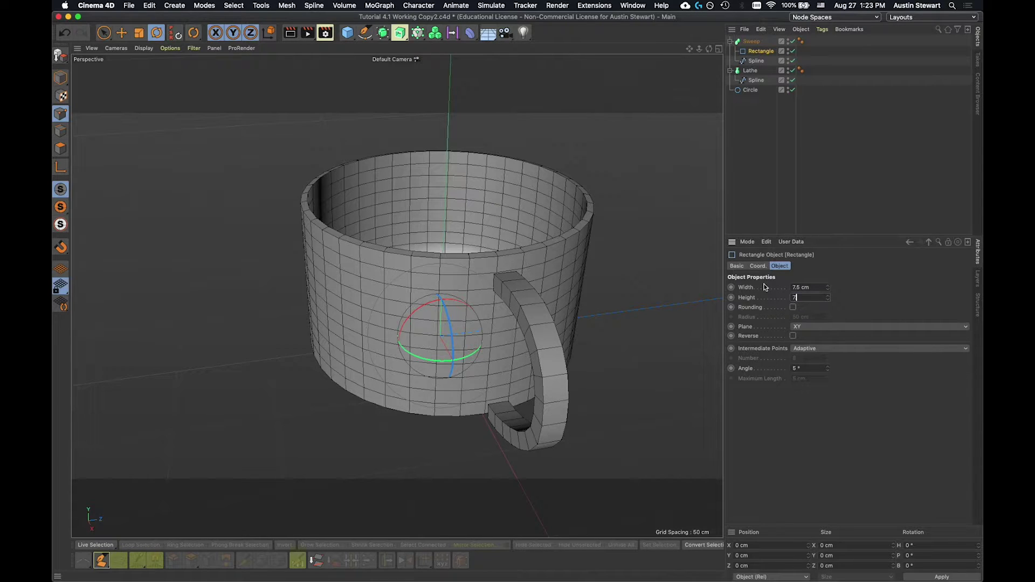
key(Return)
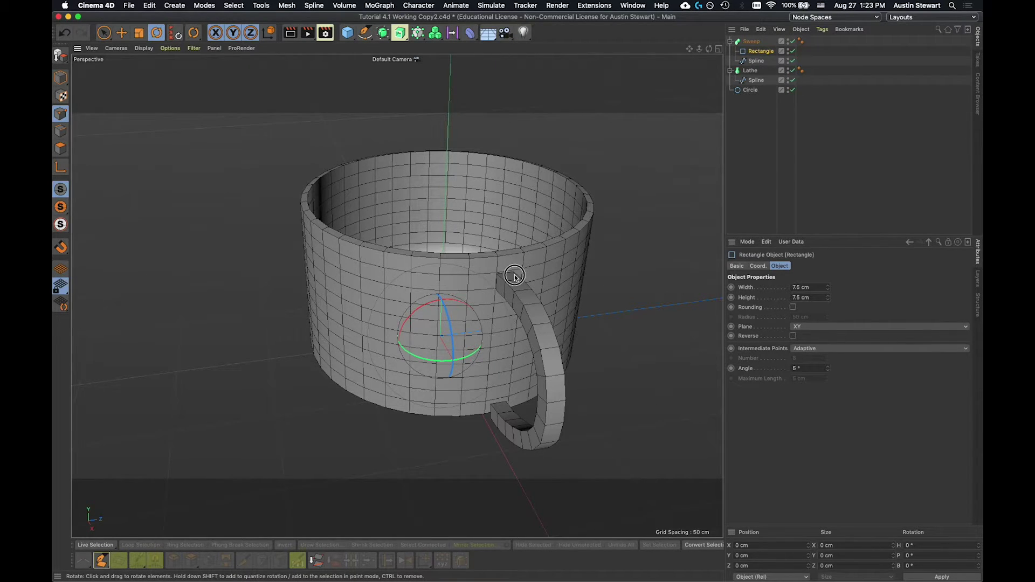
alt+drag(515, 274, 475, 290)
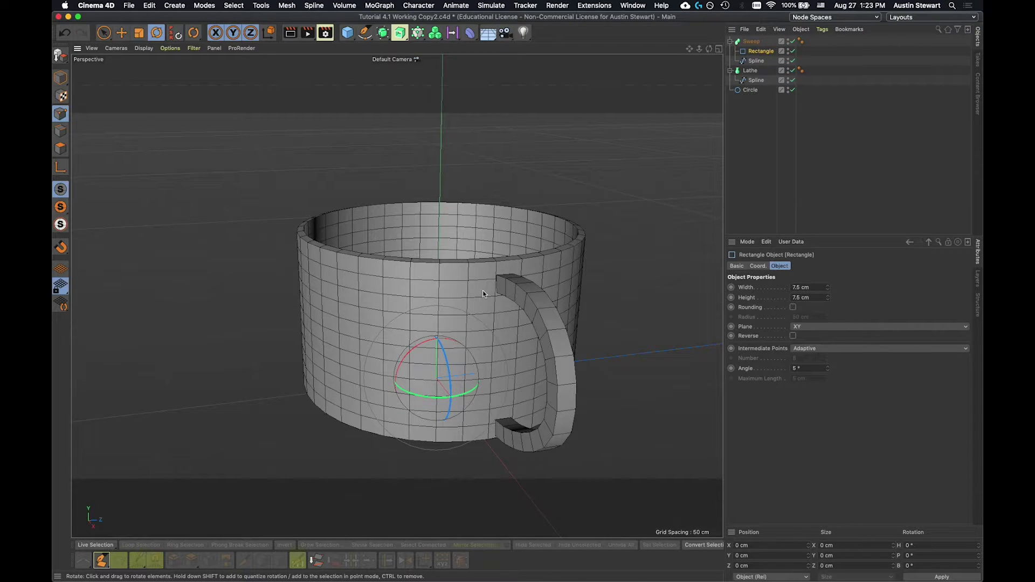
Step: Collapse the Lathe and Sweep hierarchies and delete the leftover Circle spline
click(730, 70)
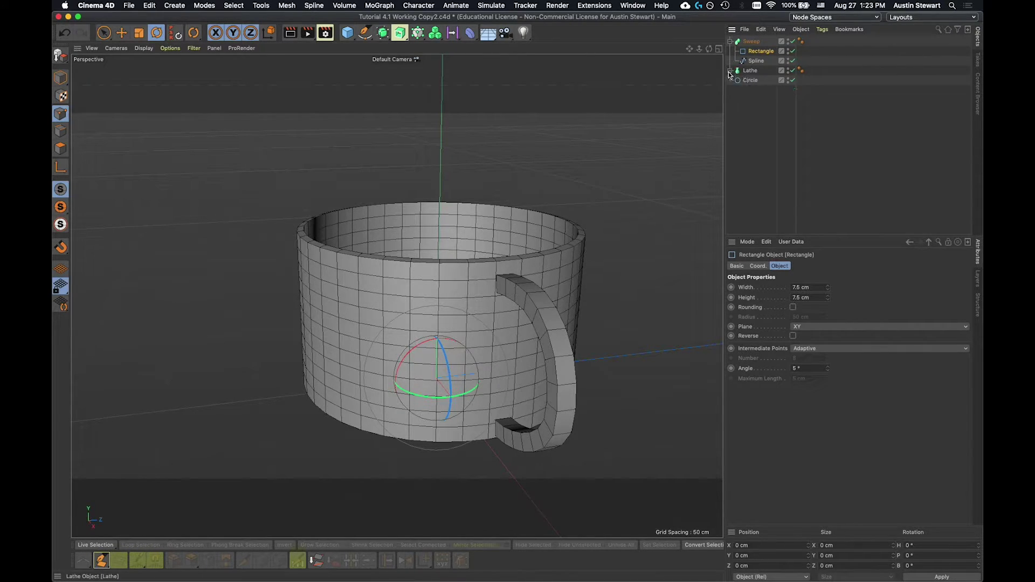
click(731, 42)
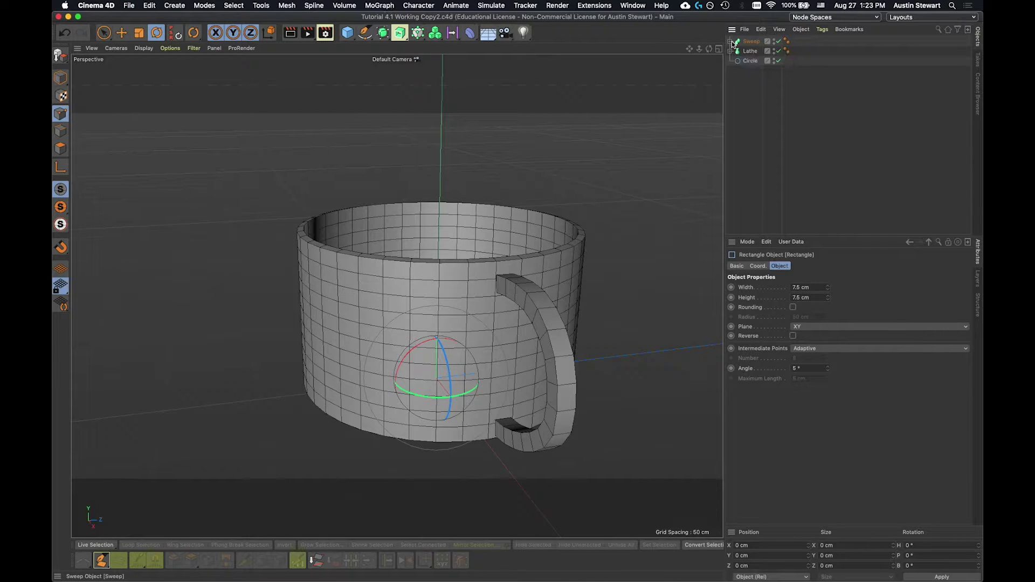
click(749, 63)
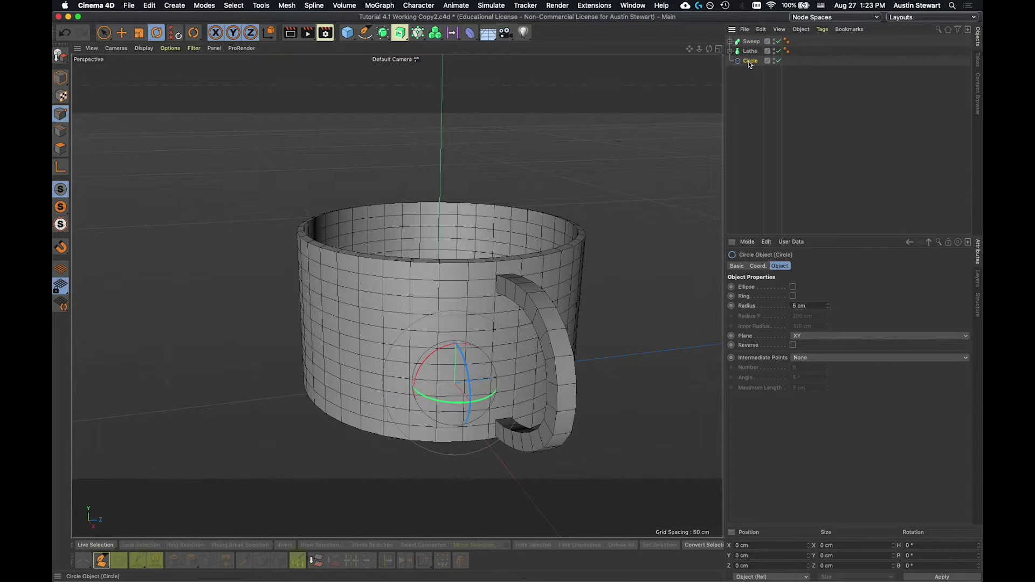
key(Delete)
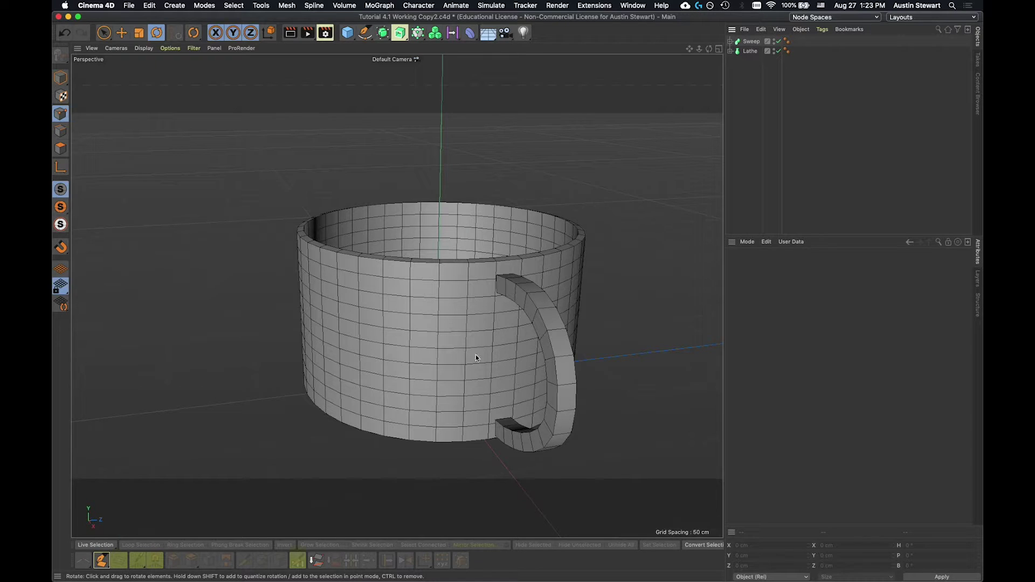
Step: Inspect the gap between the mug wall and the handle's upper end, and check the Sweep's caps settings
alt+drag(475, 324, 605, 300)
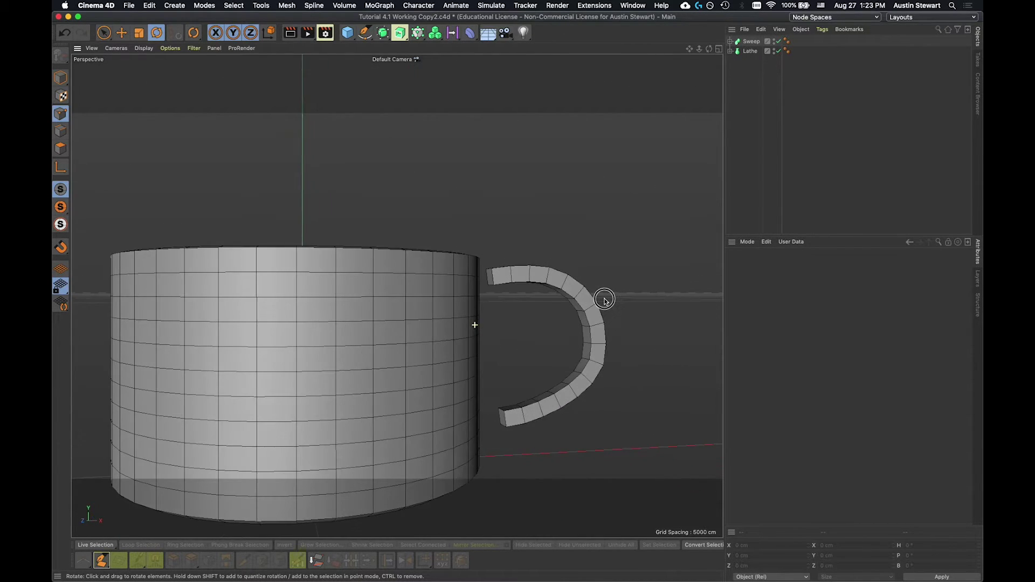
scroll(488, 294, up, 8)
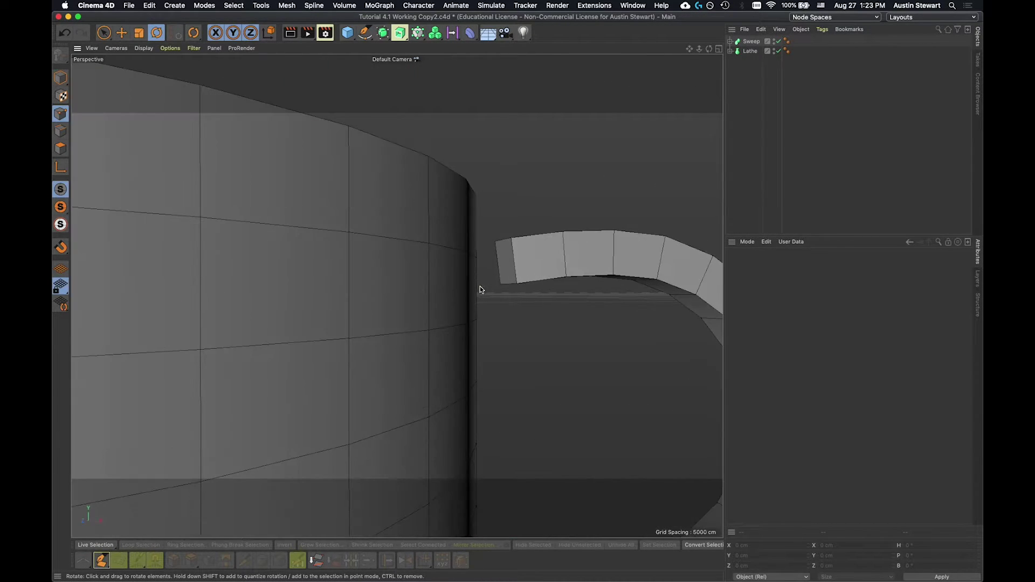
alt+drag(507, 271, 518, 235)
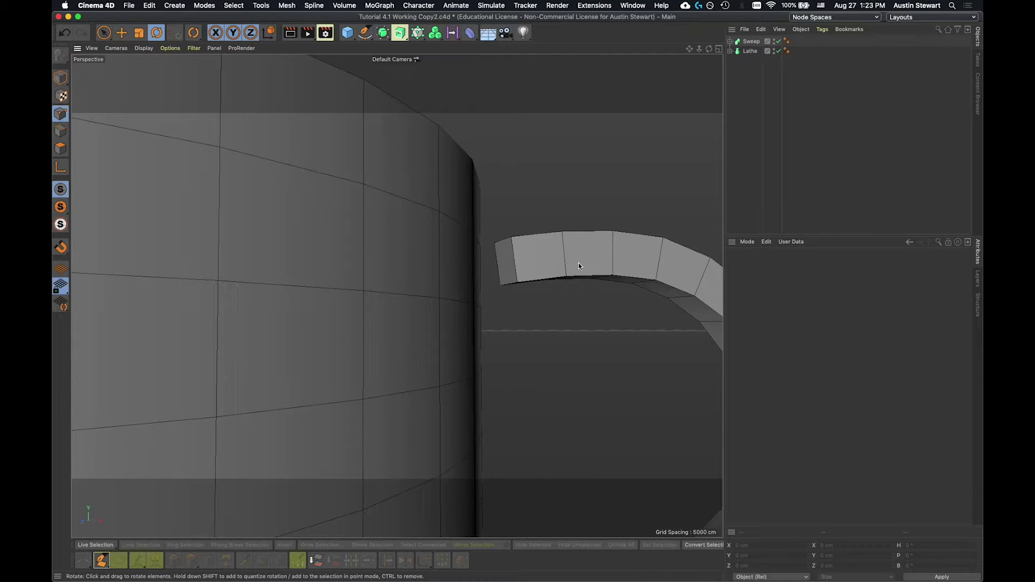
alt+drag(579, 267, 599, 256)
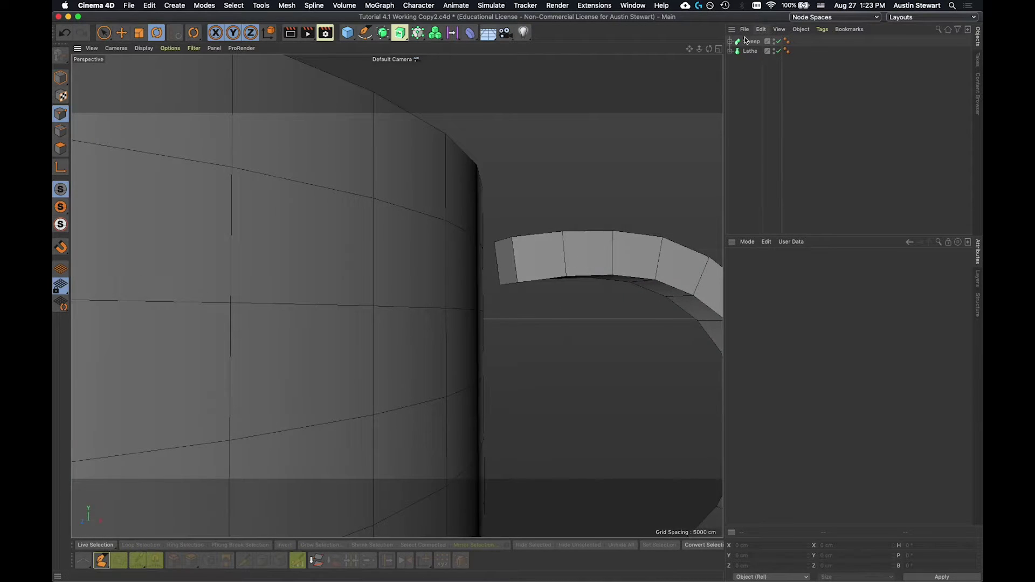
click(749, 42)
click(835, 266)
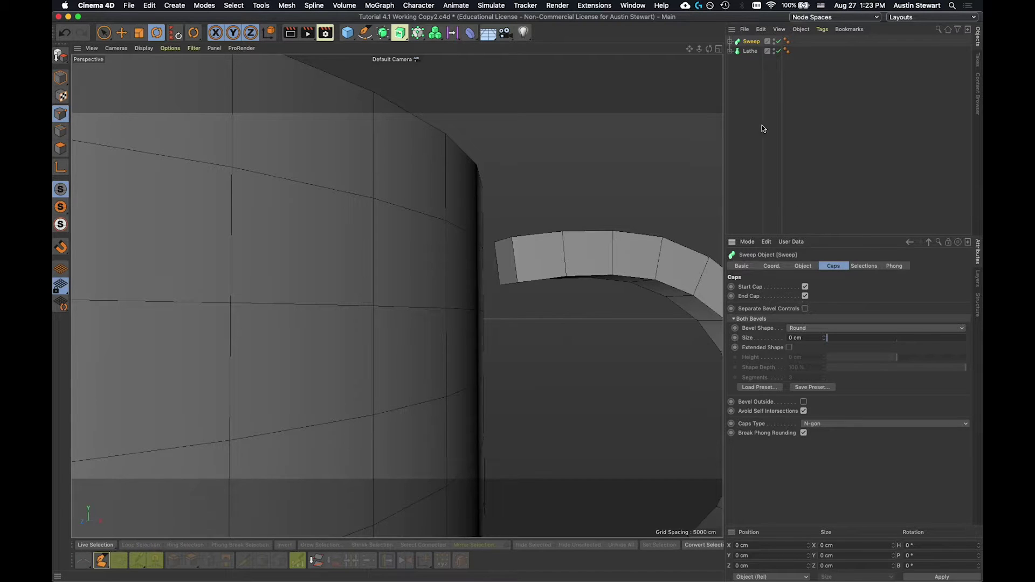
click(751, 97)
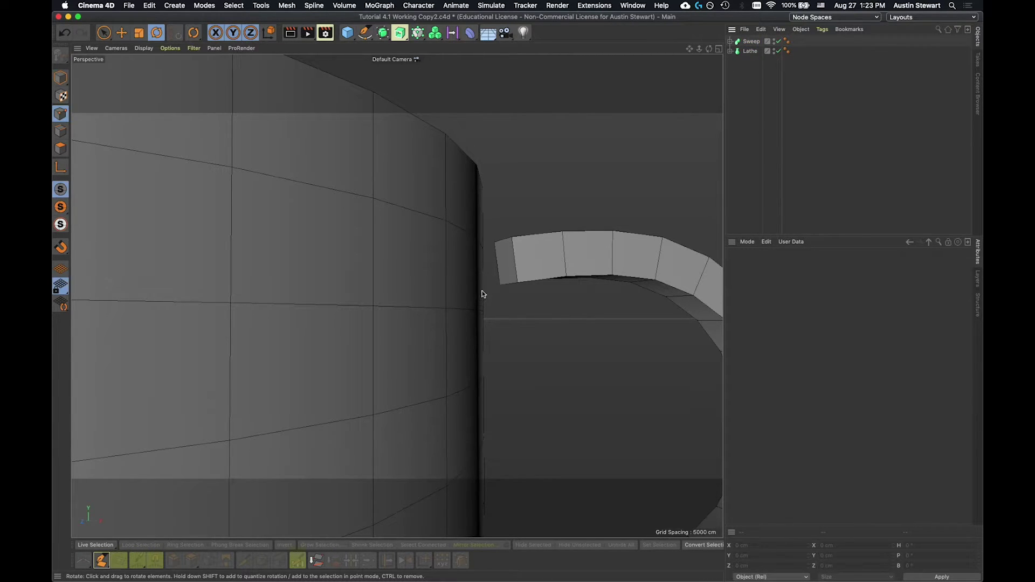
Step: Examine from the side and from above how both handle ends line up with the mug's polygons
alt+drag(493, 287, 505, 268)
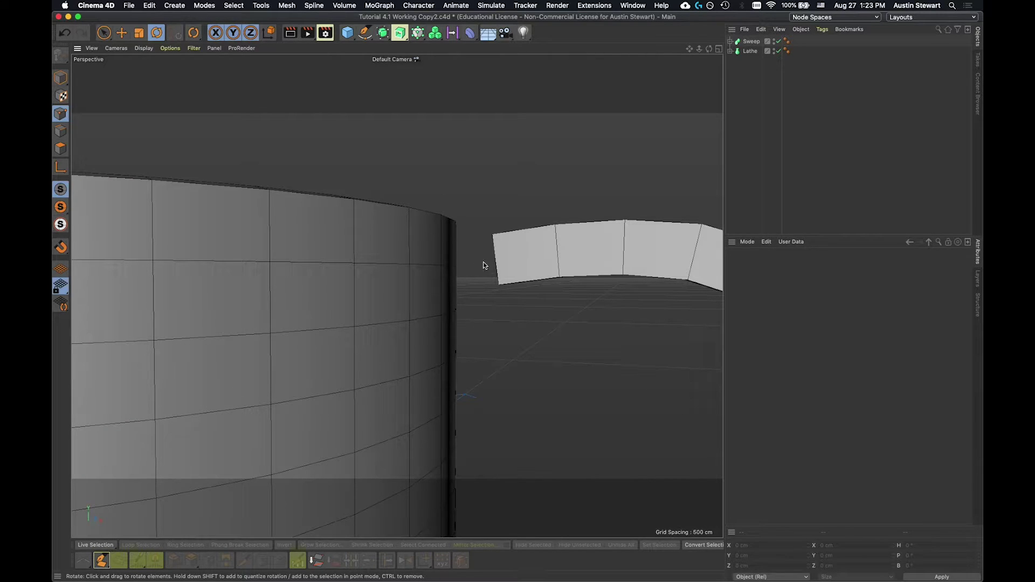
alt+drag(427, 288, 490, 284)
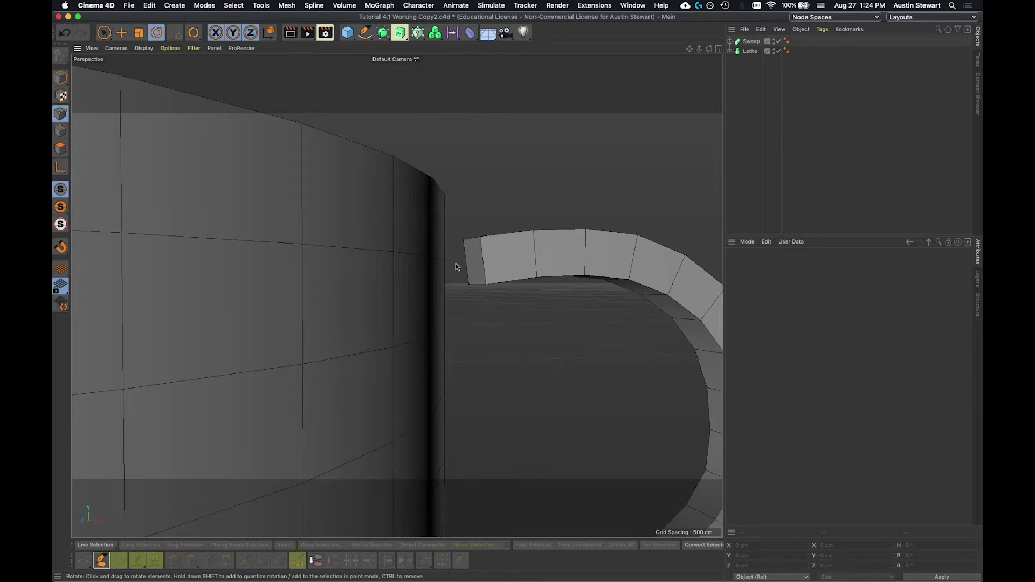
alt+drag(456, 264, 452, 225)
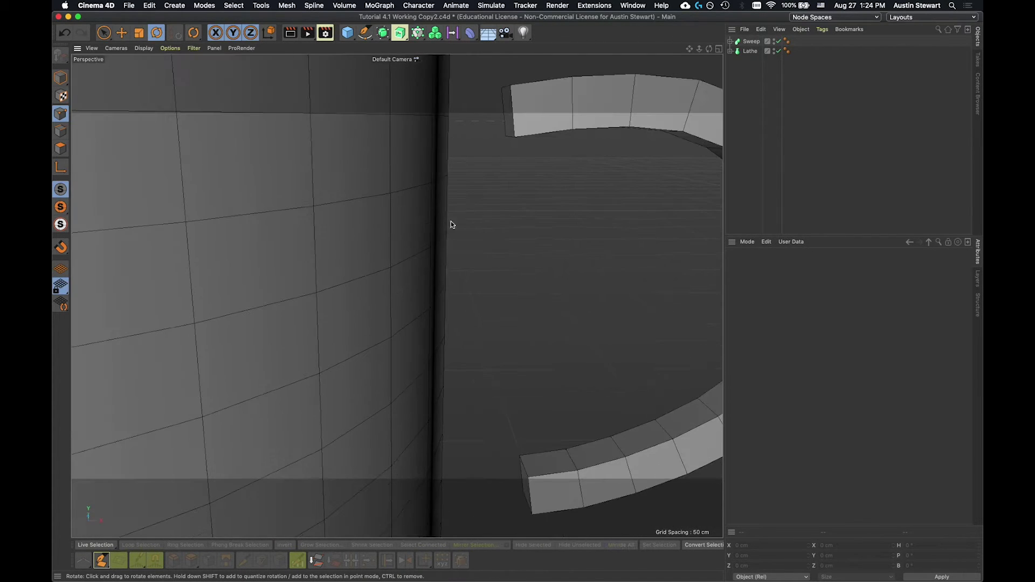
alt+drag(477, 306, 506, 490)
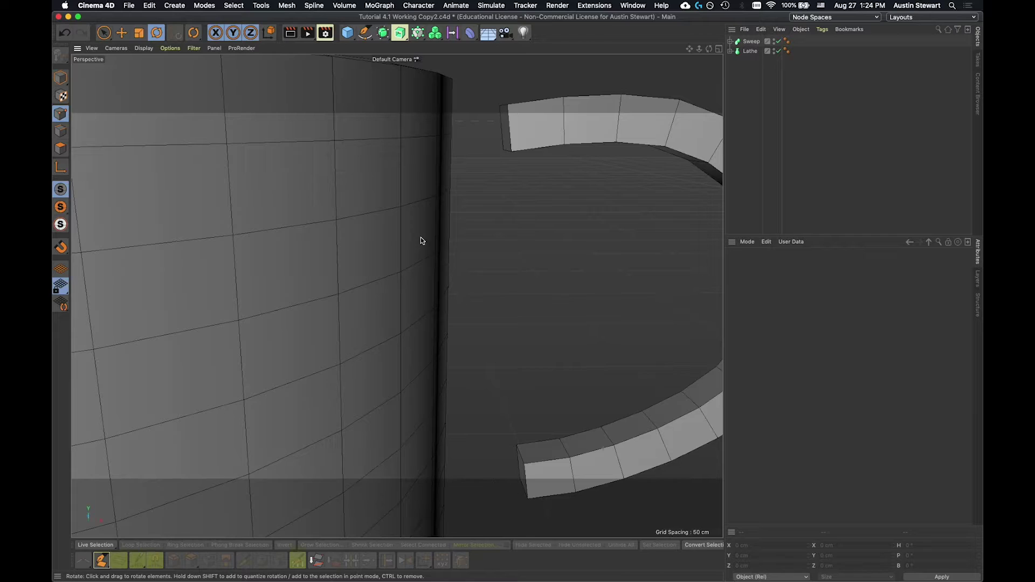
alt+drag(422, 246, 379, 305)
scroll(380, 305, down, 2)
alt+drag(425, 266, 243, 323)
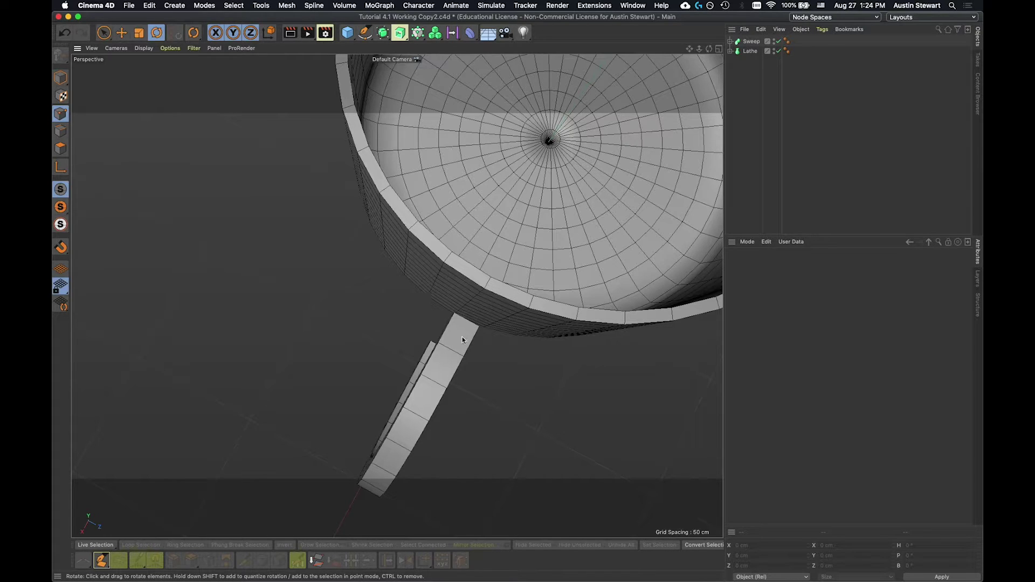
alt+drag(468, 327, 483, 306)
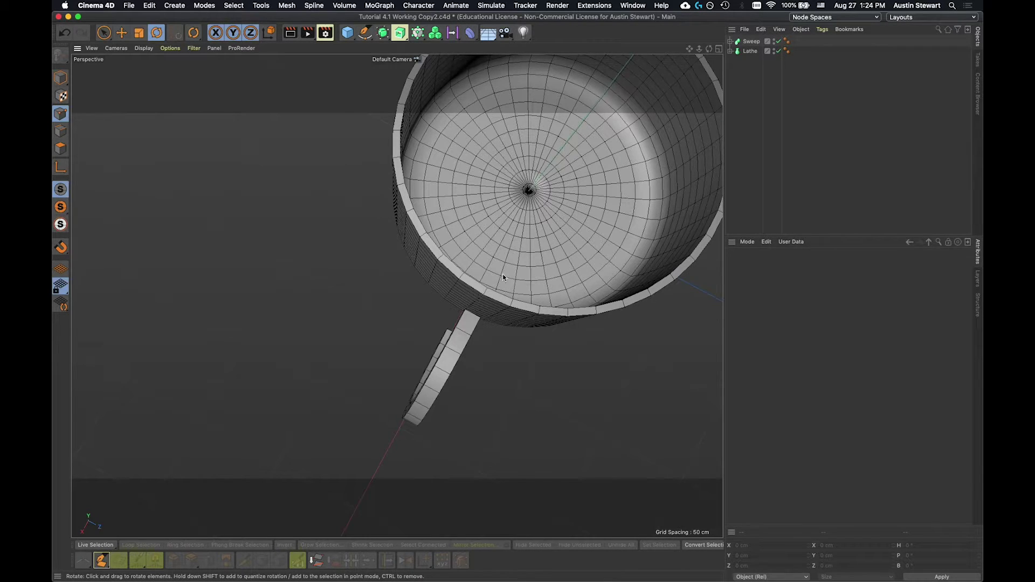
Step: Rotate the Sweep handle slightly around the mug's vertical axis in the top view to line it up with the mug's faces
click(719, 49)
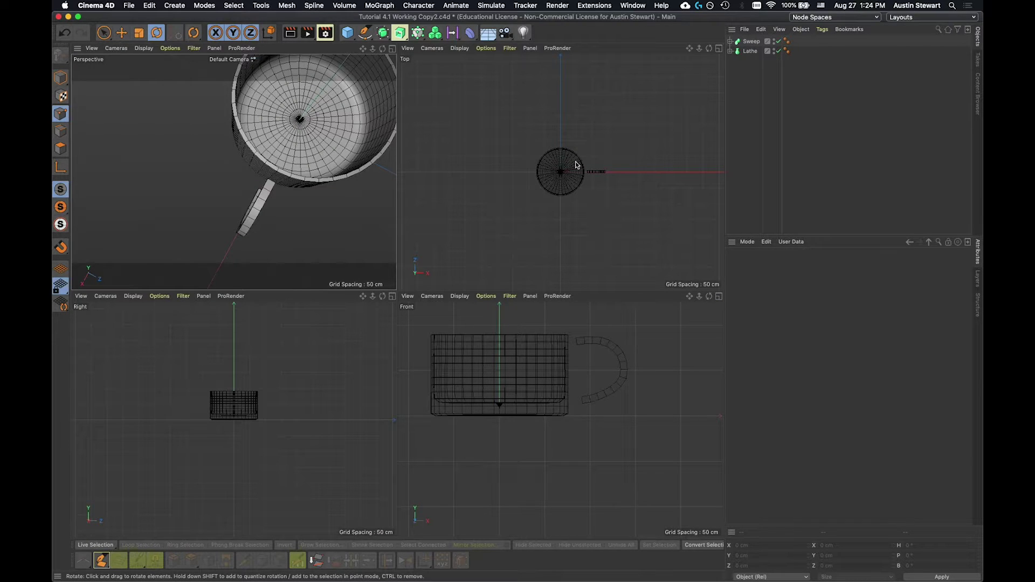
scroll(577, 163, up, 5)
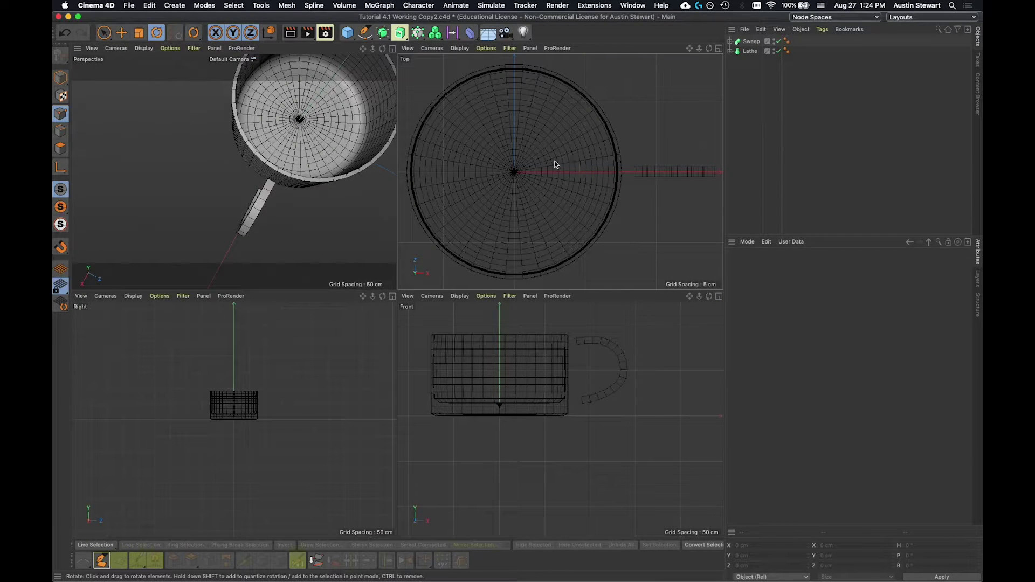
click(750, 41)
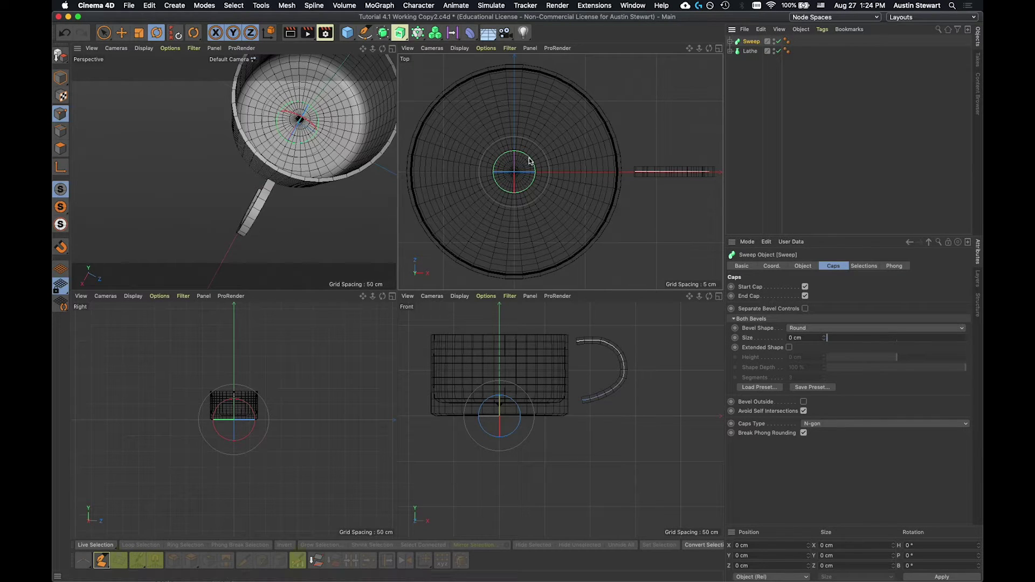
drag(530, 160, 529, 156)
key(ctrl+z)
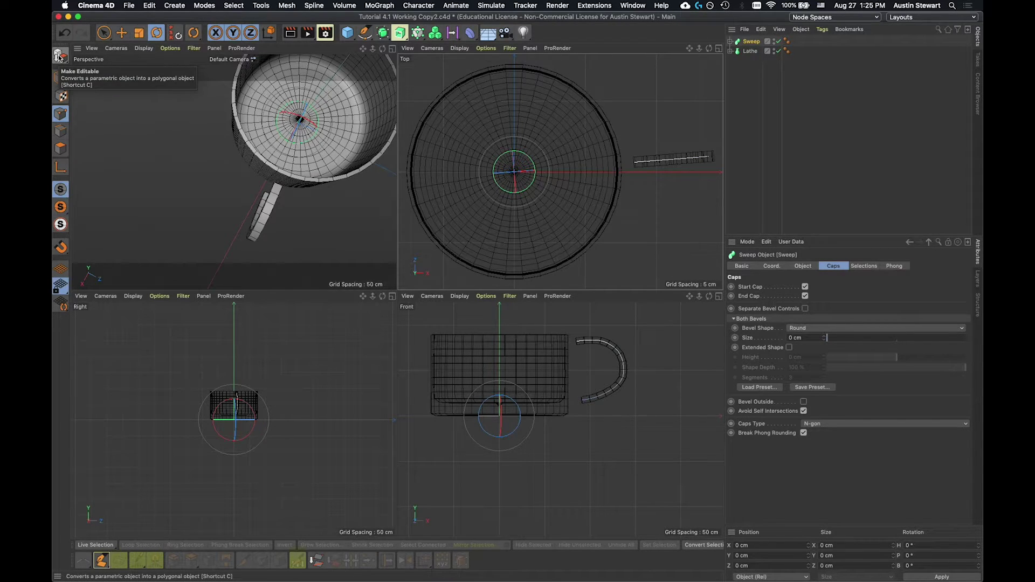
Step: Convert the Sweep handle into an editable polygon object and look through its edge selection tags
right_click(753, 43)
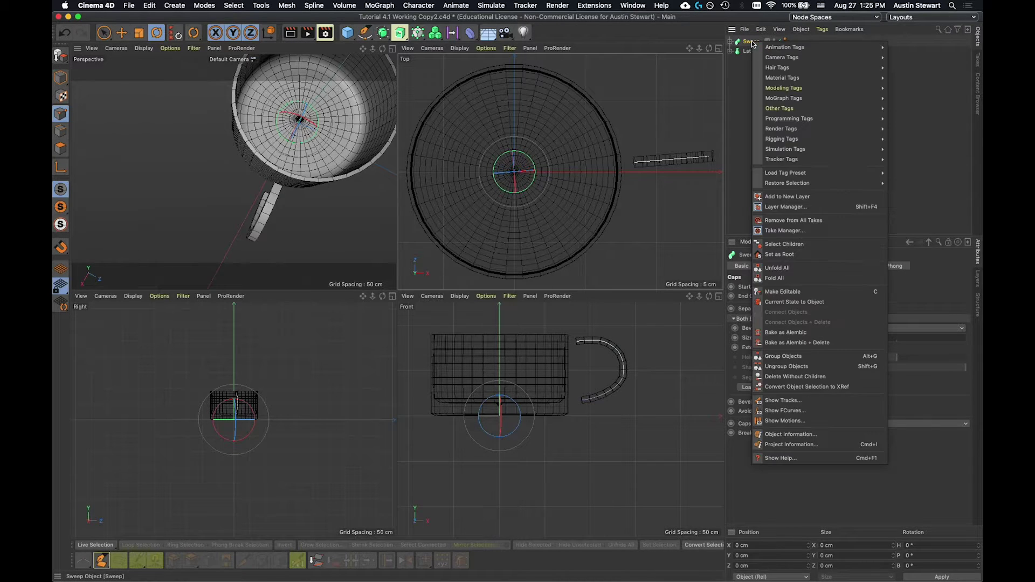
click(781, 294)
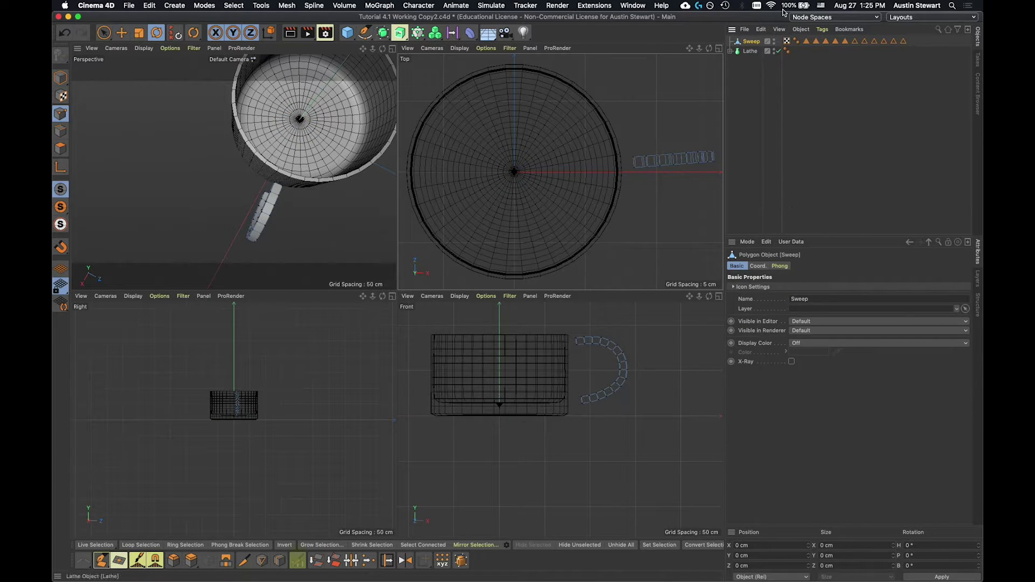
click(813, 41)
click(885, 41)
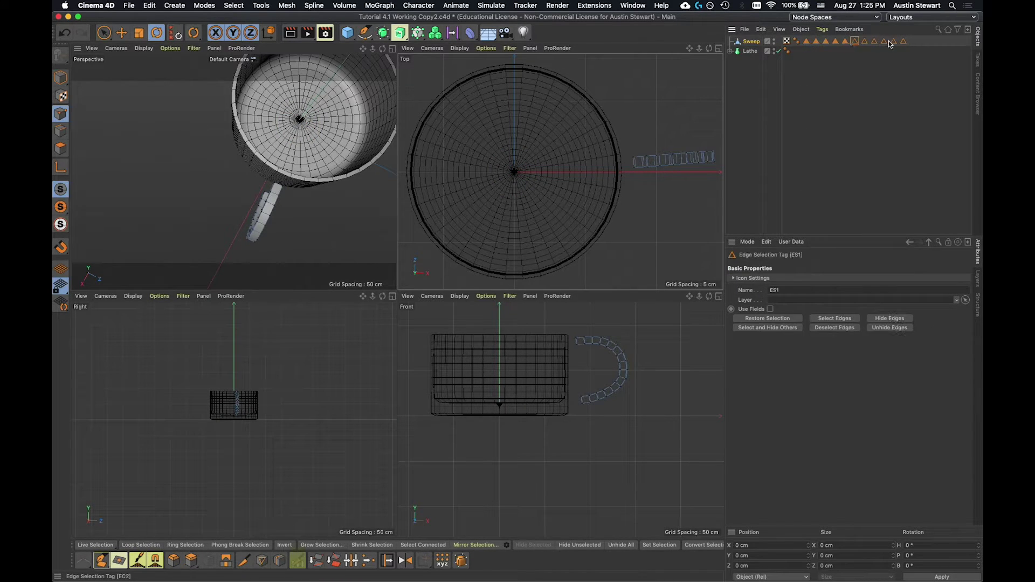
click(752, 42)
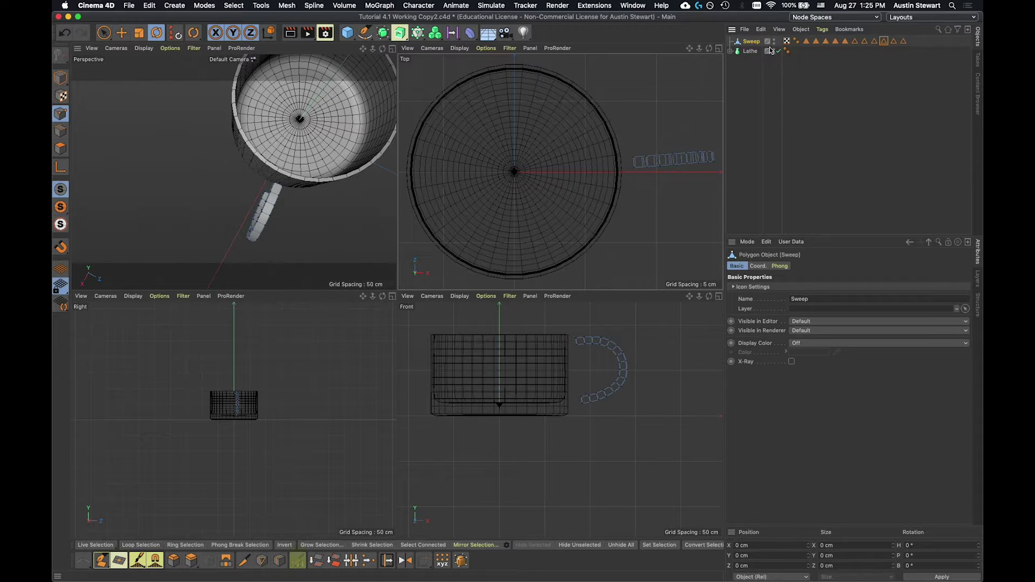
Step: Convert the Lathe mug body into an editable polygon object and deselect it
click(748, 52)
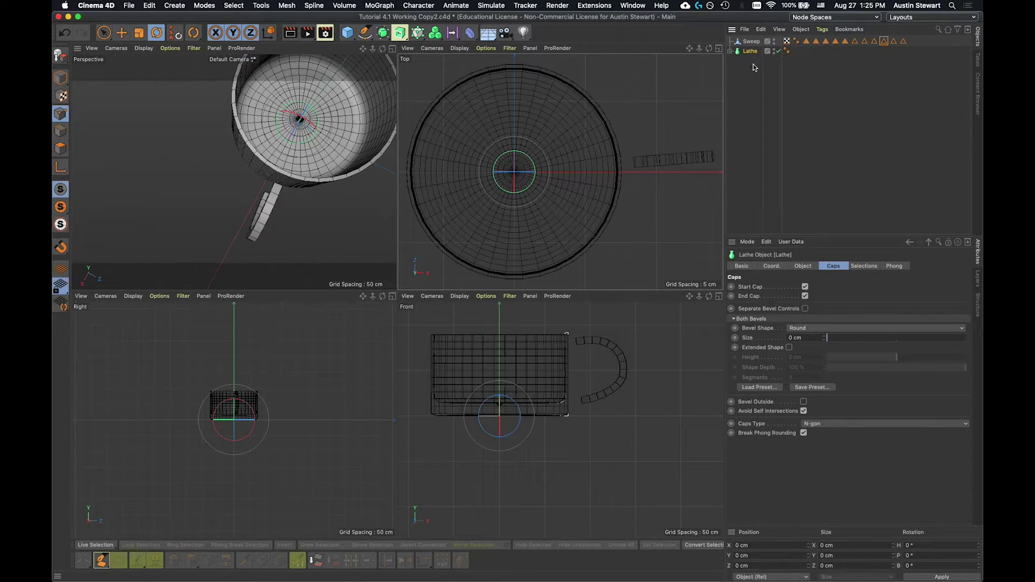
key(c)
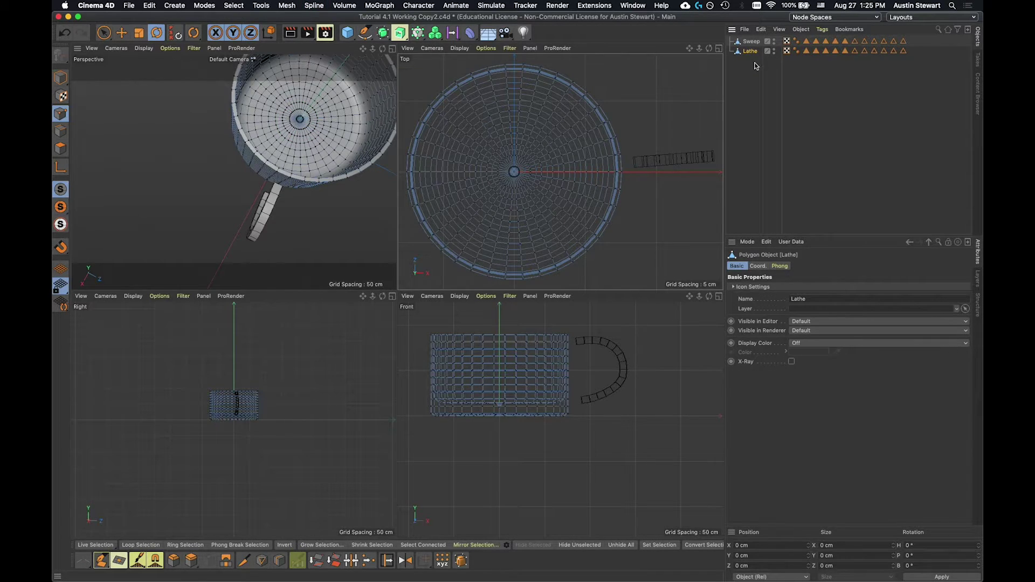
click(755, 85)
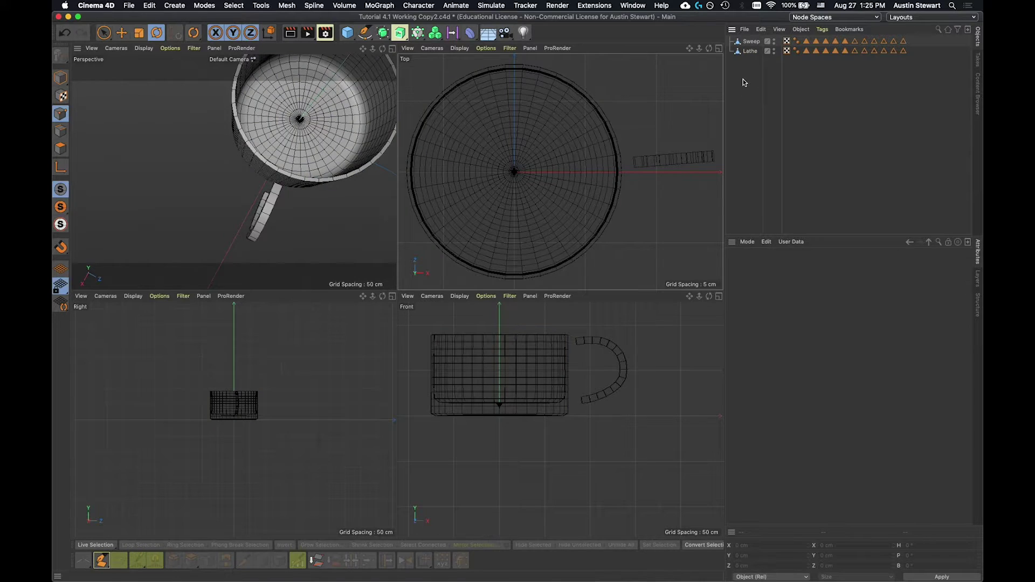
Step: Merge the Sweep handle and the Lathe mug body into one polygon object with Connect Objects + Delete
click(751, 51)
click(754, 41)
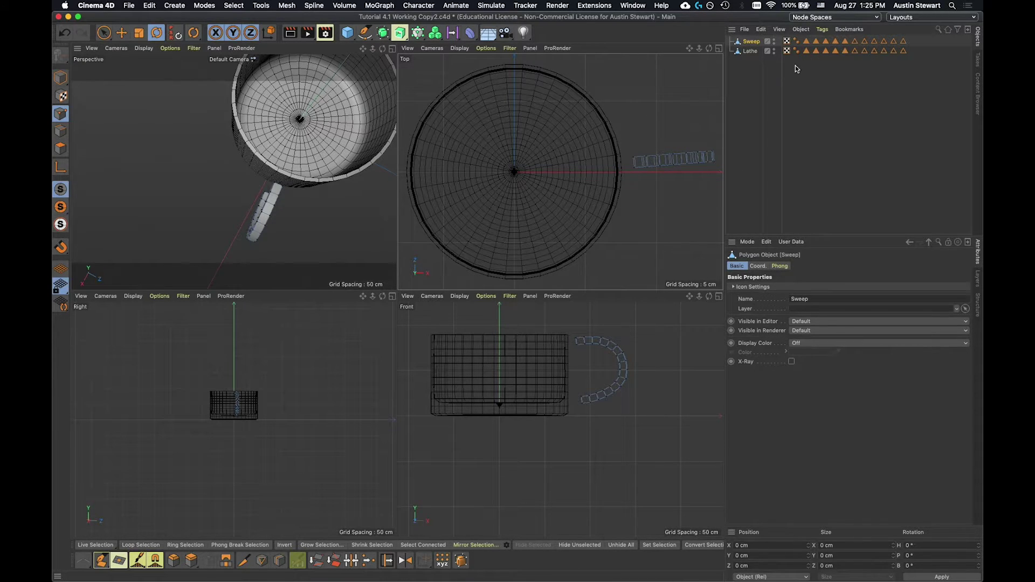
shift+click(752, 54)
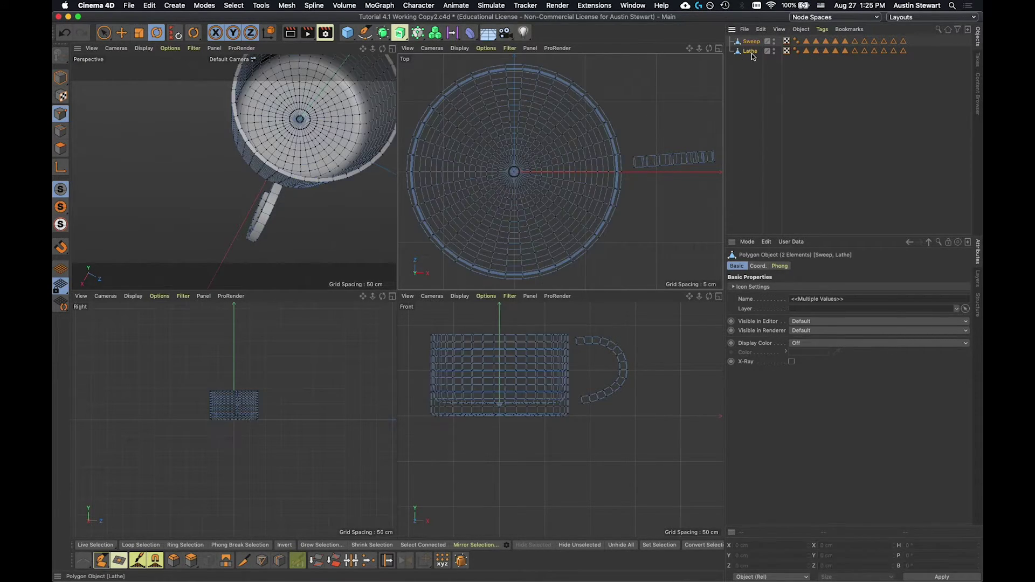
right_click(753, 43)
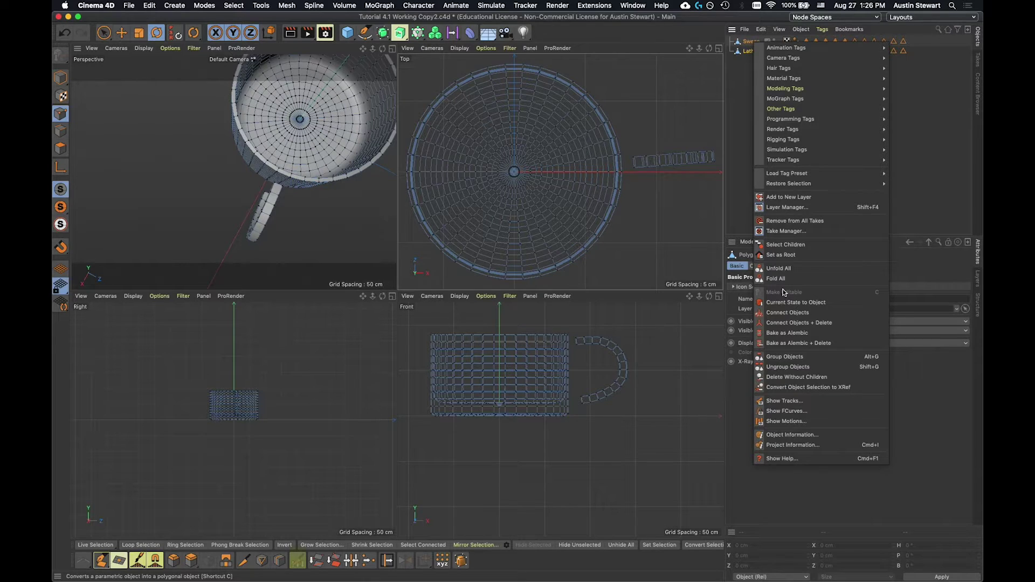
click(789, 323)
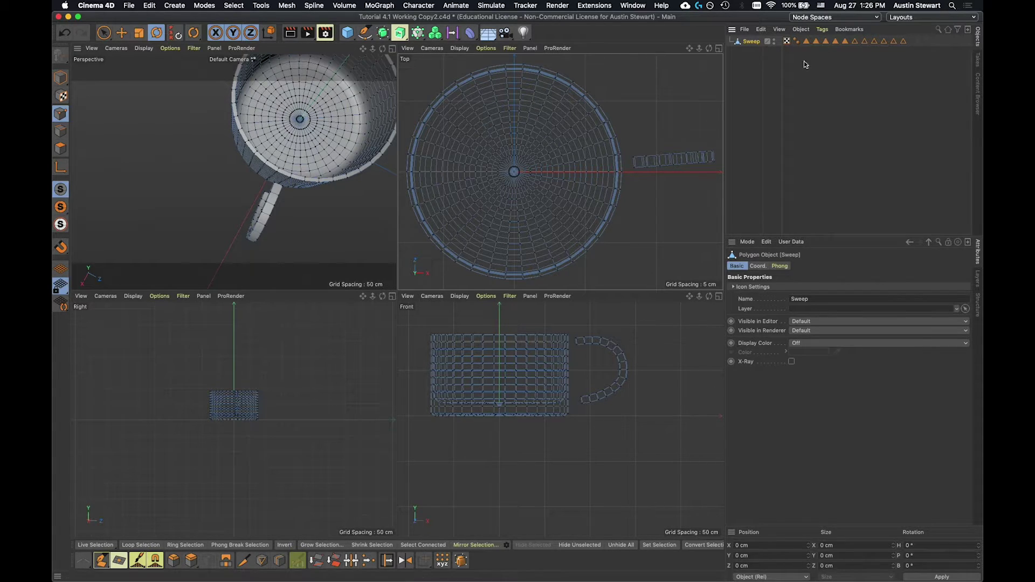
right_click(753, 45)
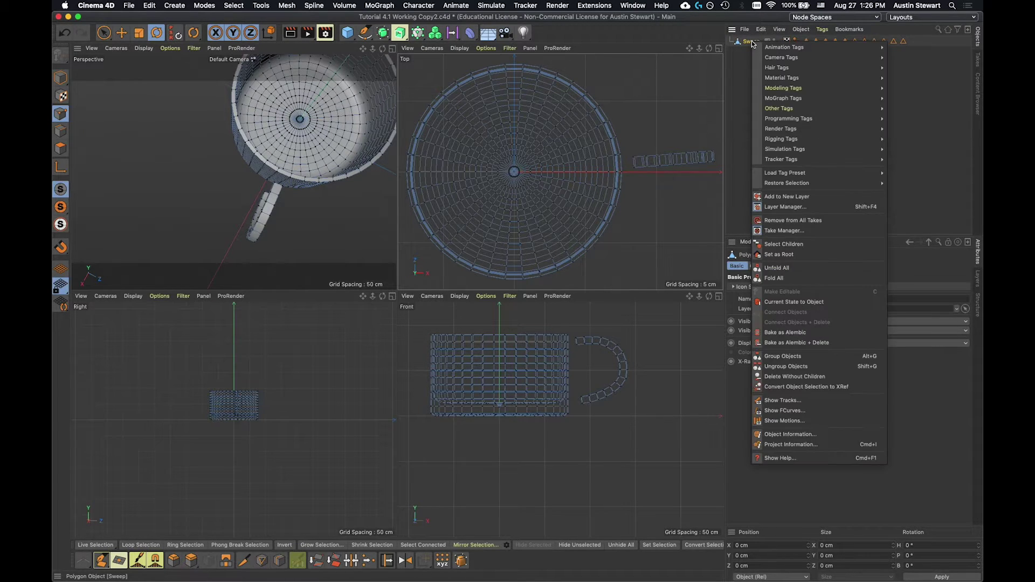
key(Escape)
click(801, 29)
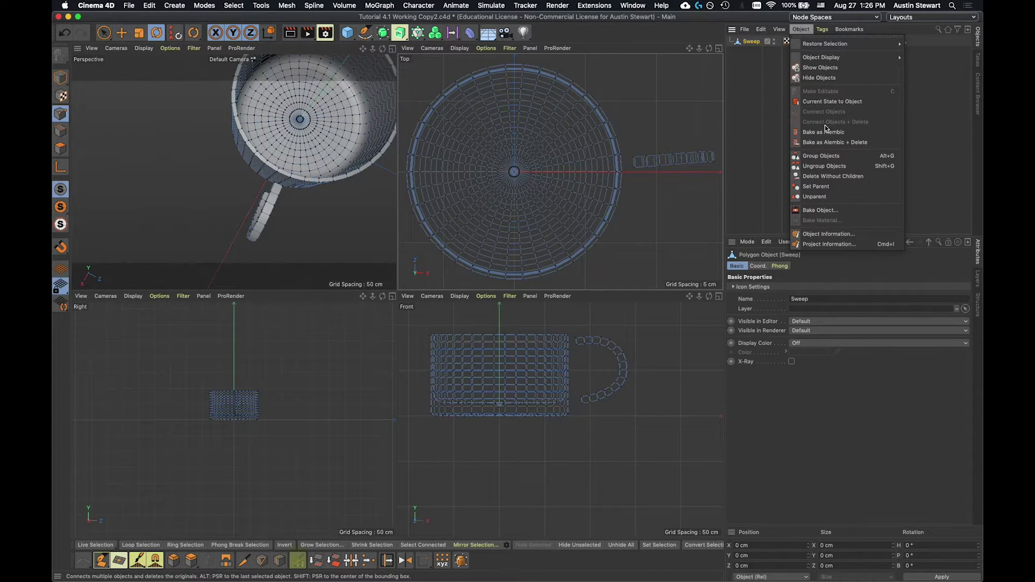
click(636, 105)
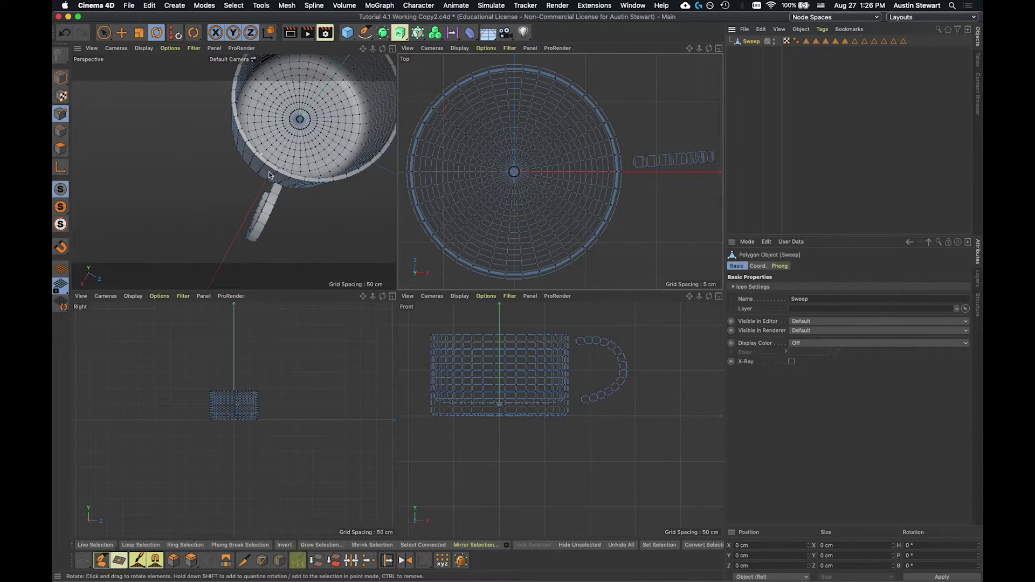
Step: Select the end polygon at the handle's upper end with Live Selection and extrude it about 5.6 cm toward the mug
alt+drag(266, 197, 381, 103)
scroll(253, 172, up, 5)
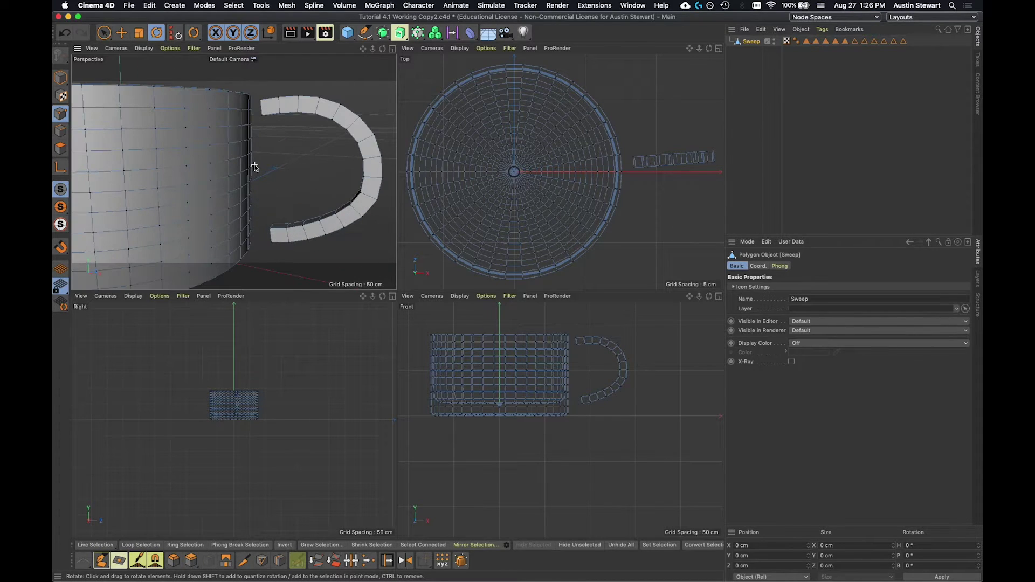
scroll(241, 179, up, 4)
scroll(266, 139, up, 5)
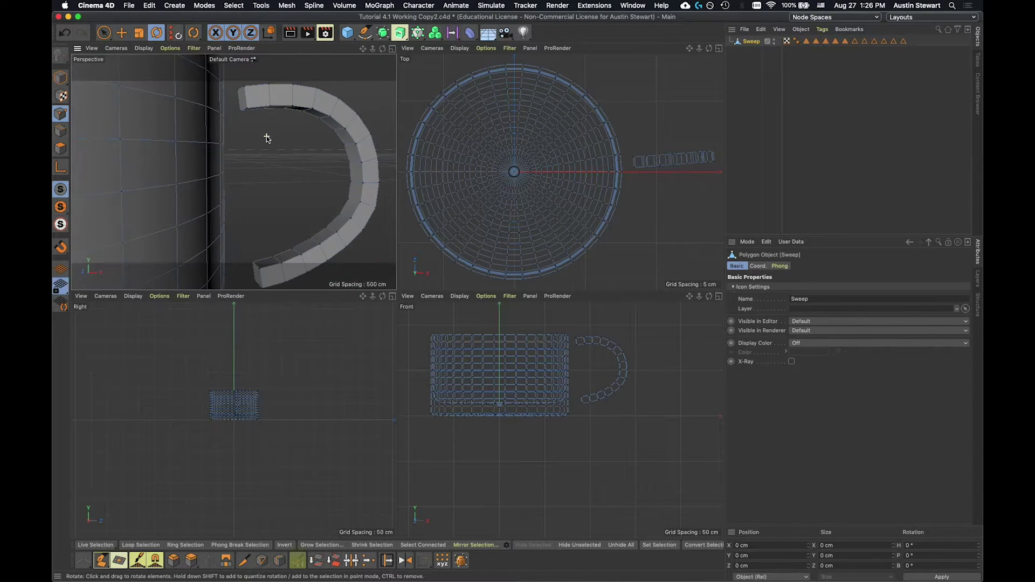
scroll(266, 136, down, 5)
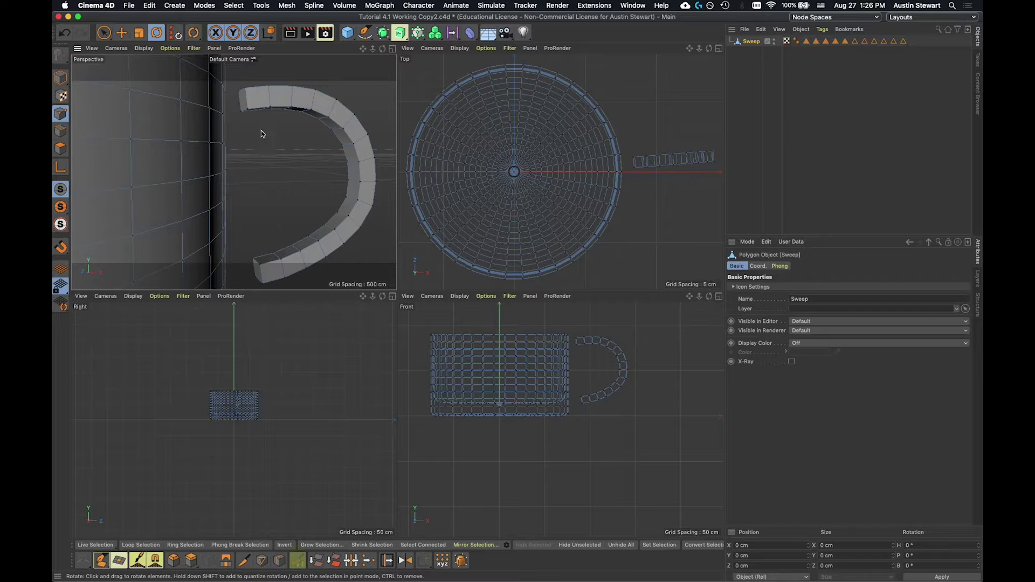
click(60, 148)
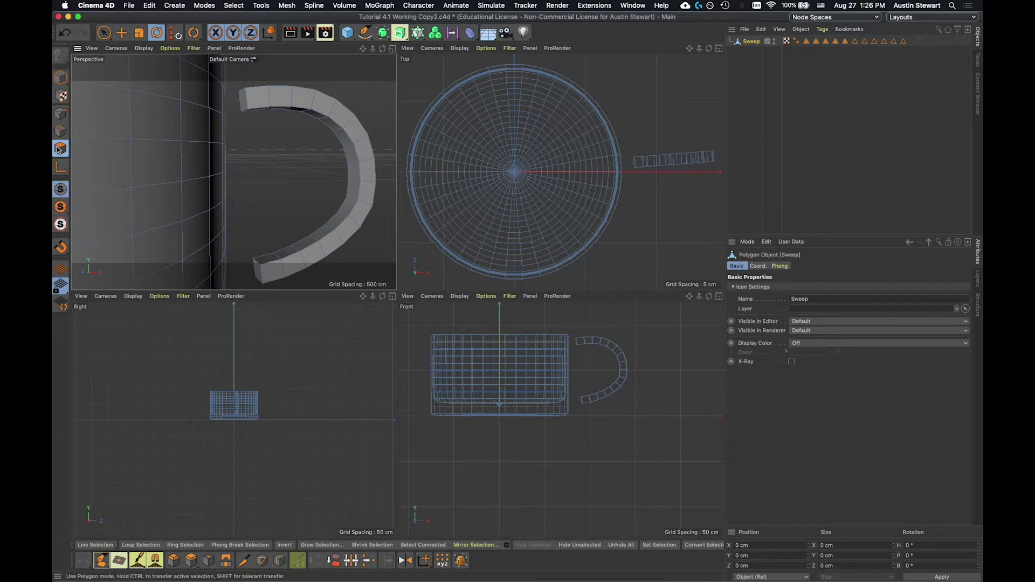
click(104, 33)
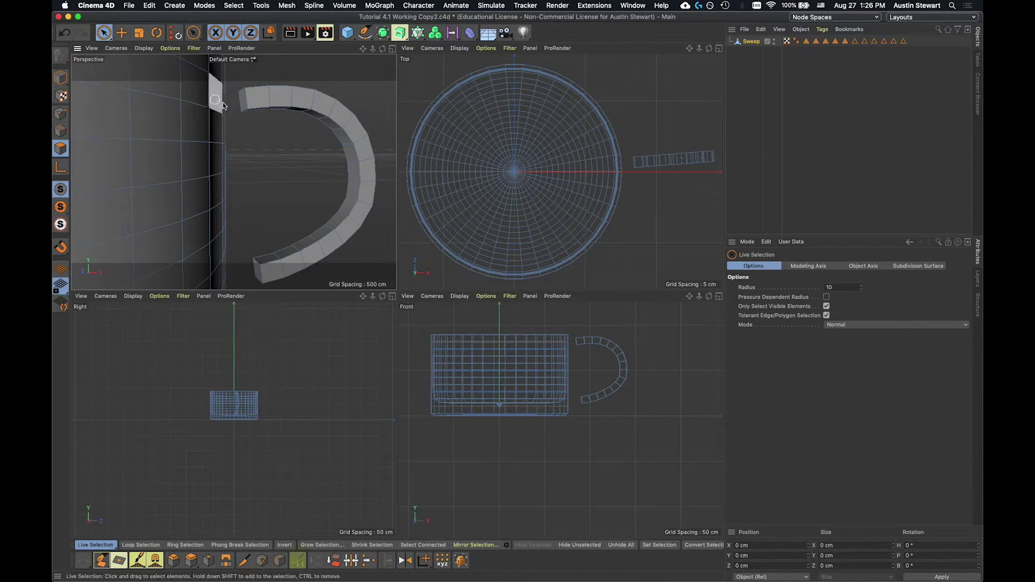
click(242, 100)
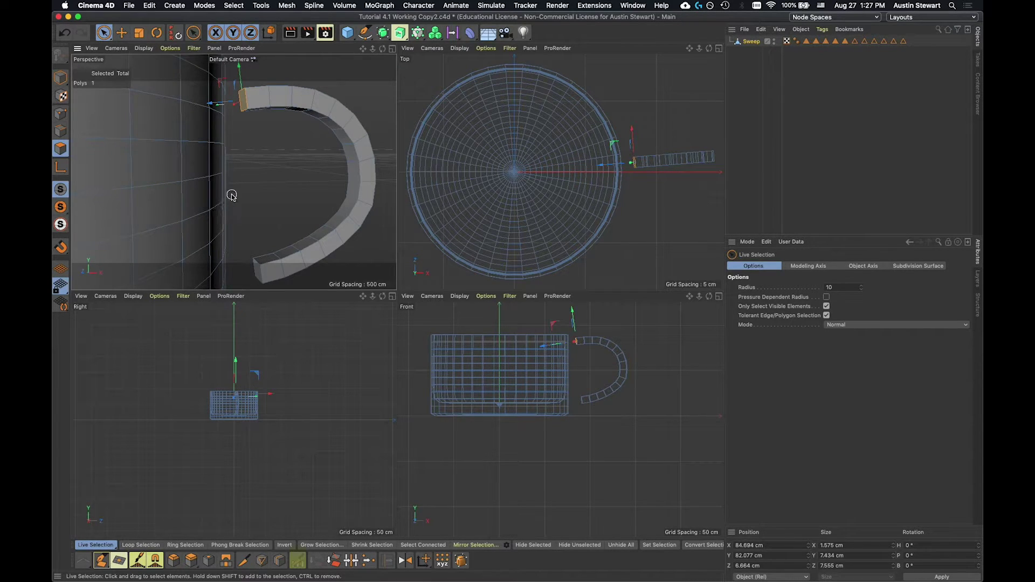
click(192, 563)
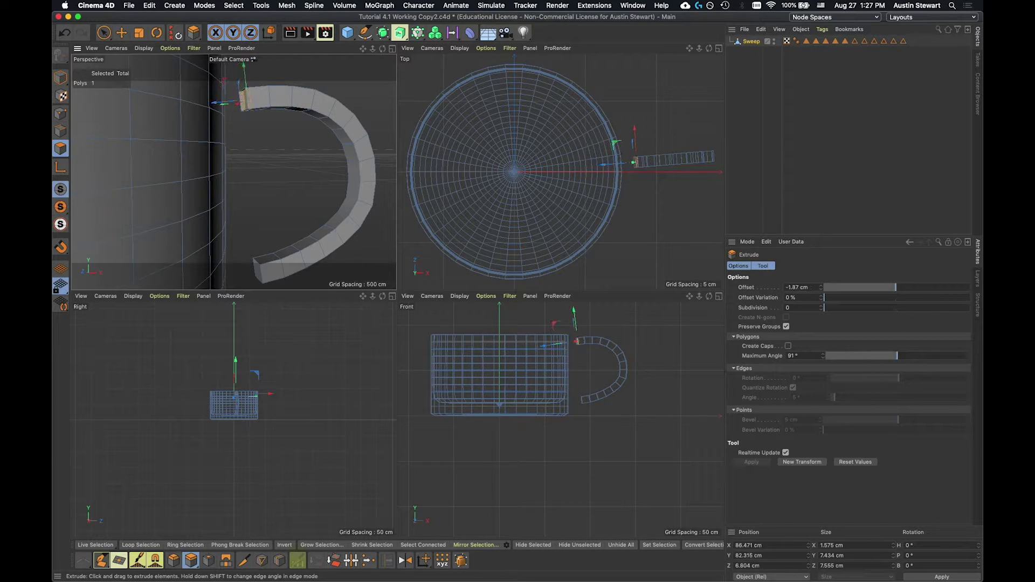
drag(302, 178, 351, 178)
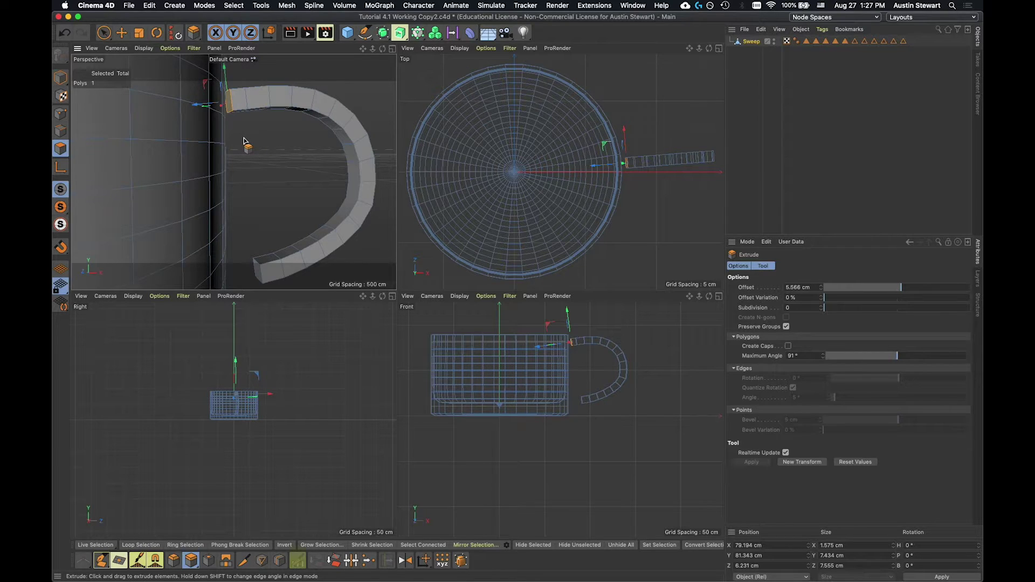
drag(243, 143, 241, 144)
scroll(241, 144, up, 5)
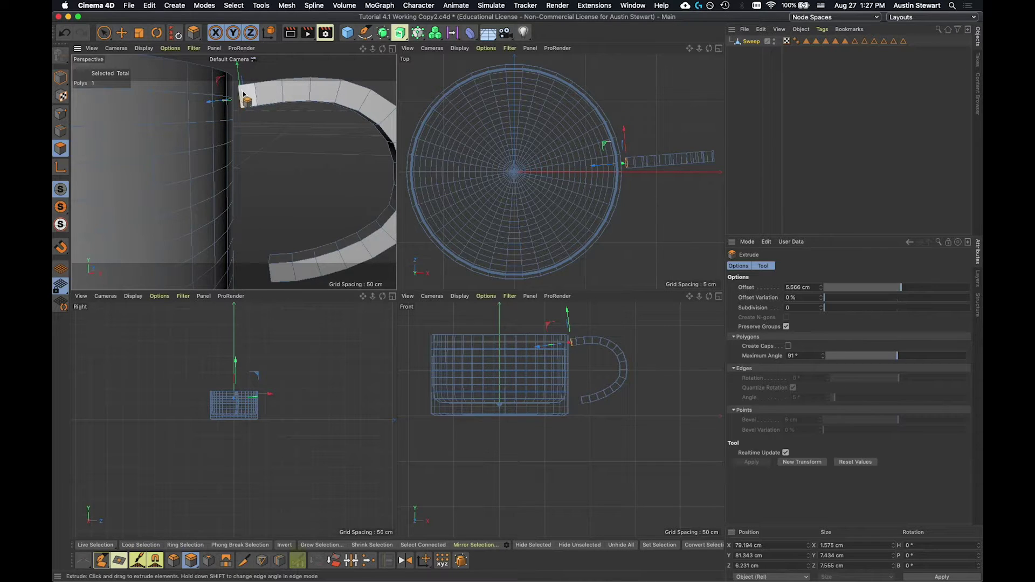
drag(240, 92, 226, 123)
key(super+z)
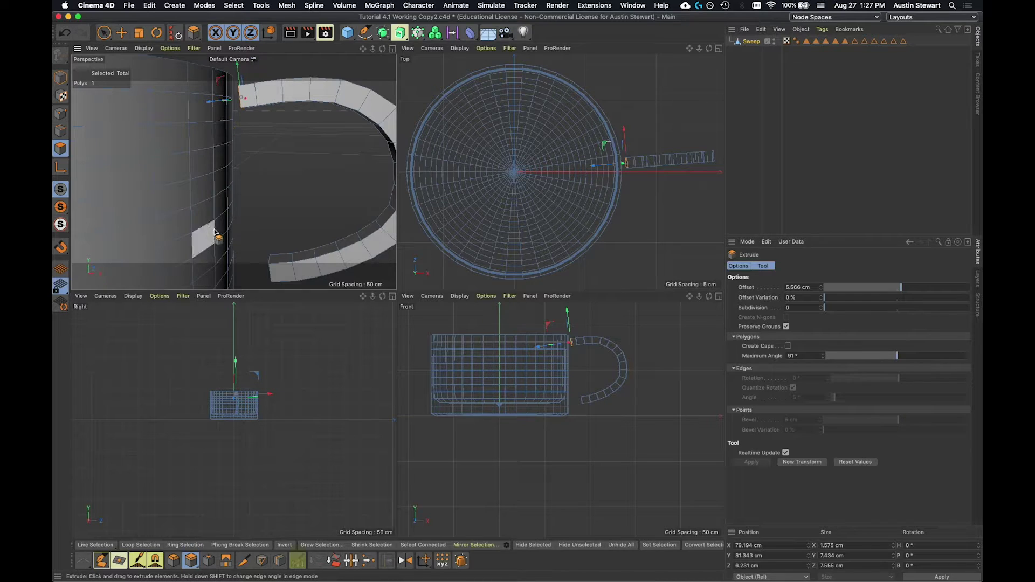
Step: Select the end polygon at the handle's lower end and extrude it about 8 cm toward the mug
alt+middle_drag(269, 241, 315, 195)
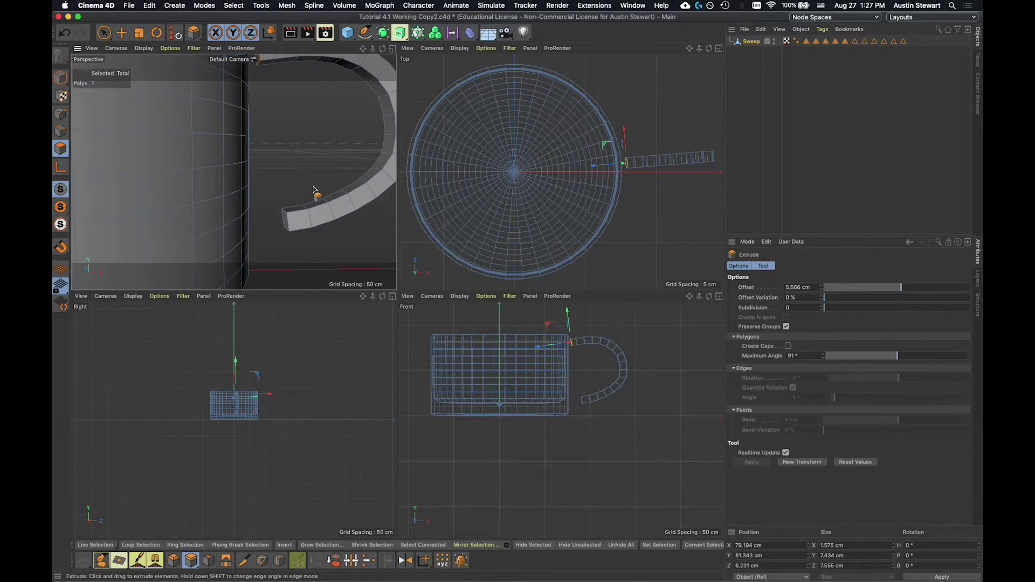
key(space)
click(278, 223)
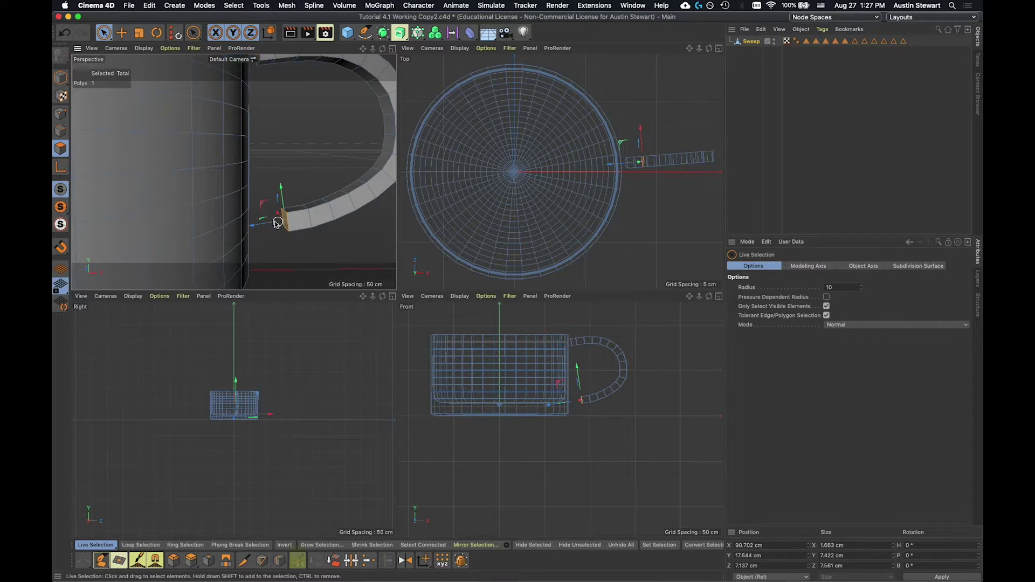
key(space)
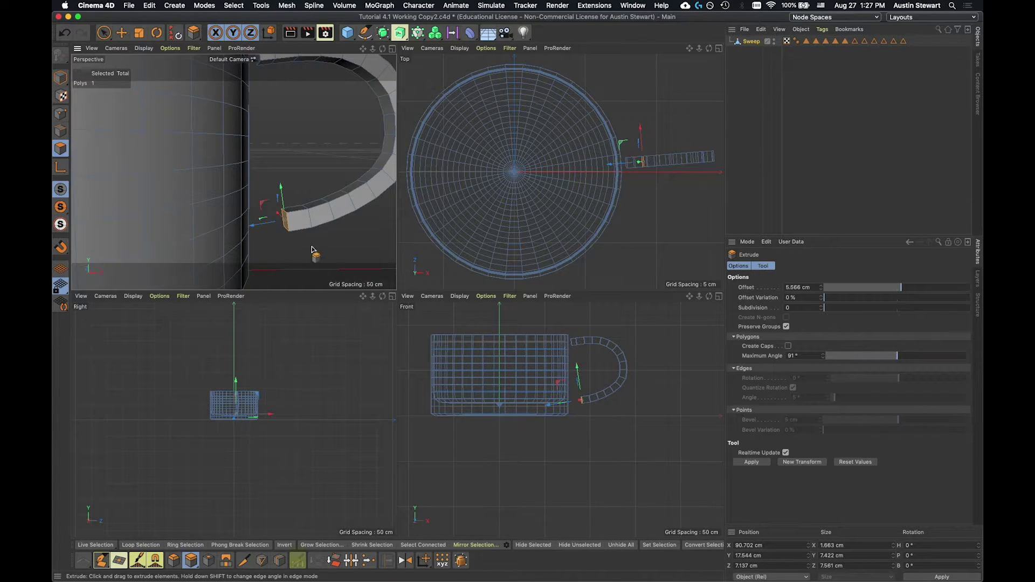
drag(342, 250, 409, 250)
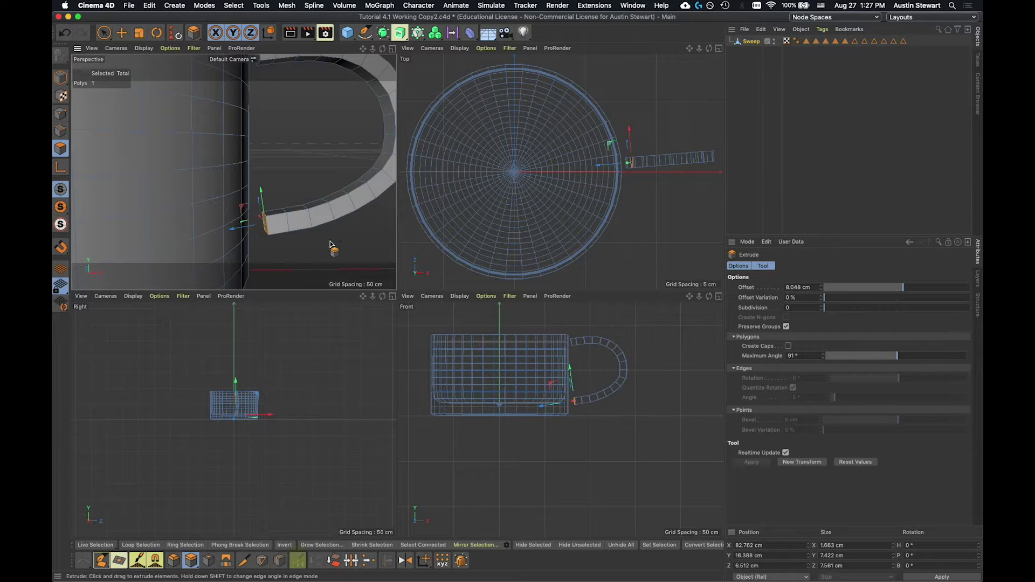
Step: Examine from several sides how the extended handle ends line up with the mug's polygons and edge loops
alt+drag(300, 243, 250, 221)
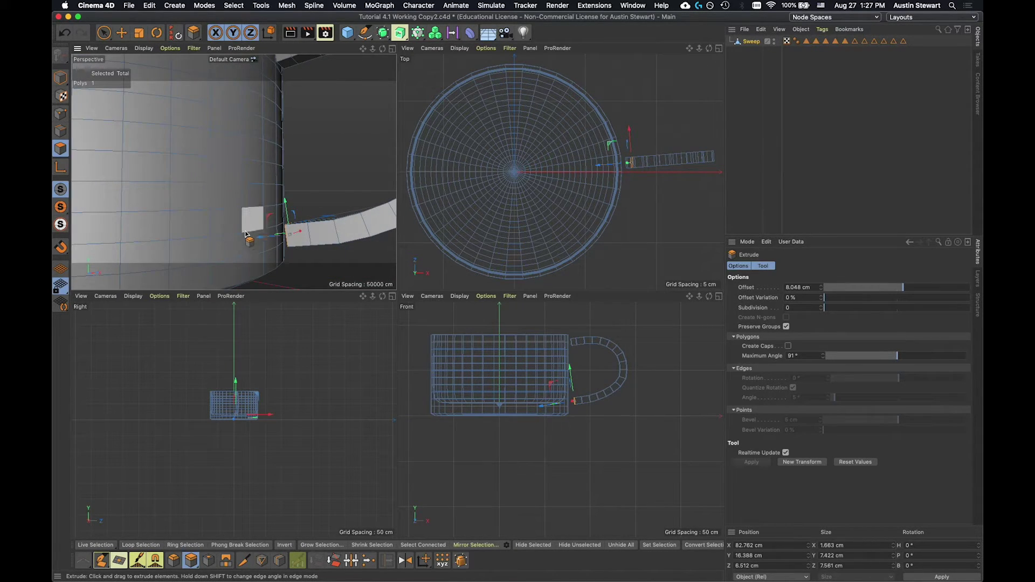
alt+drag(312, 134, 315, 245)
alt+drag(295, 187, 193, 211)
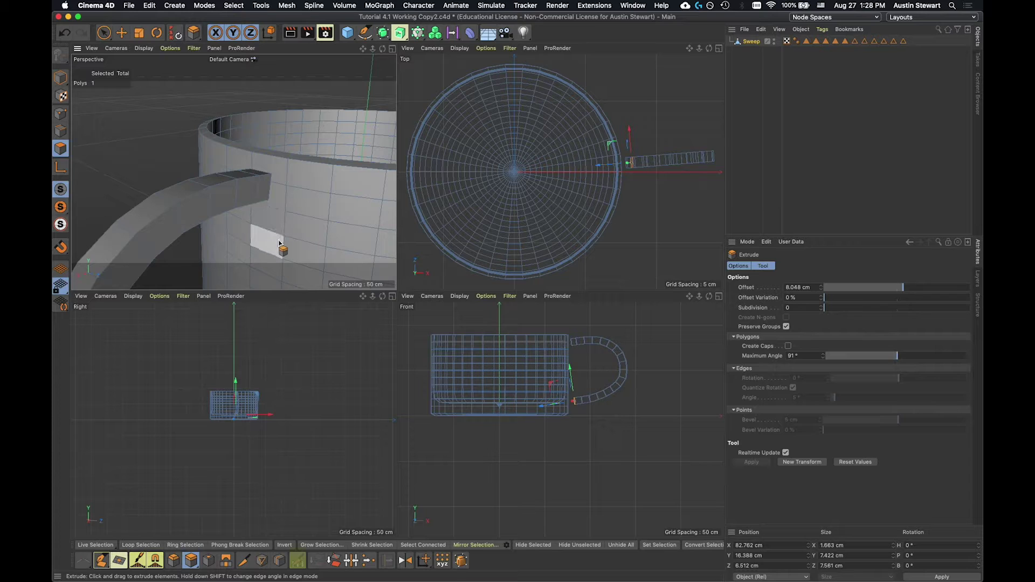
alt+drag(273, 238, 223, 236)
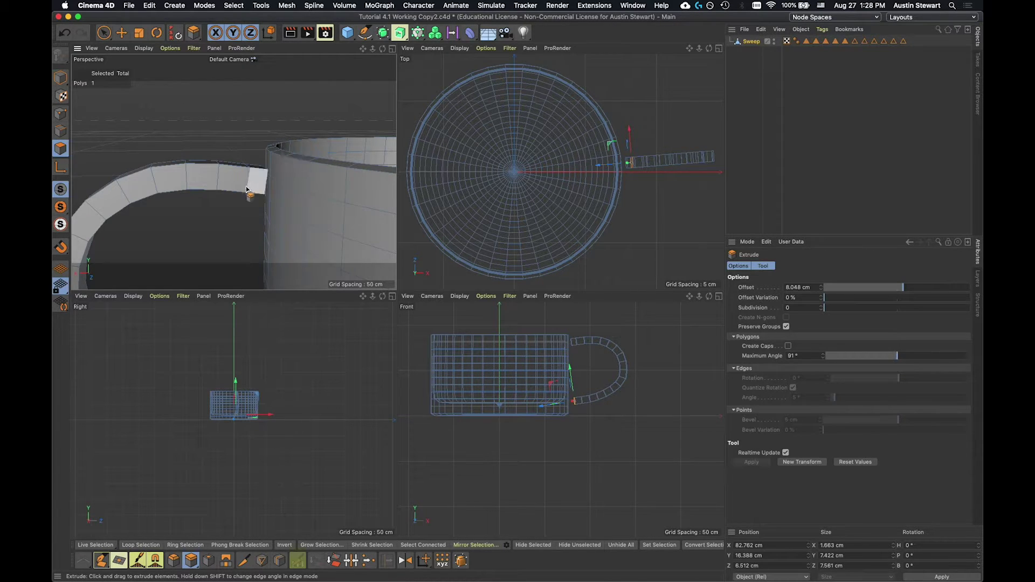
mouse_move(213, 251)
alt+mouse_down()
mouse_move(173, 240)
mouse_move(219, 231)
mouse_move(243, 251)
mouse_move(228, 245)
alt+mouse_up()
drag(281, 205, 255, 236)
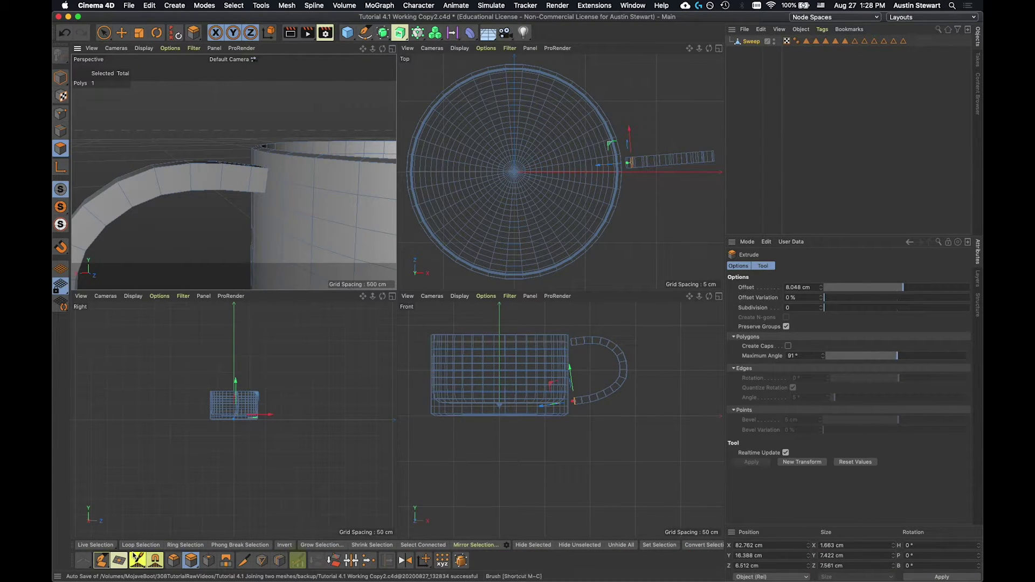
Step: Apply the Model layout and loop-select the two horizontal edge loops around the mug beside the handle's upper end
click(915, 18)
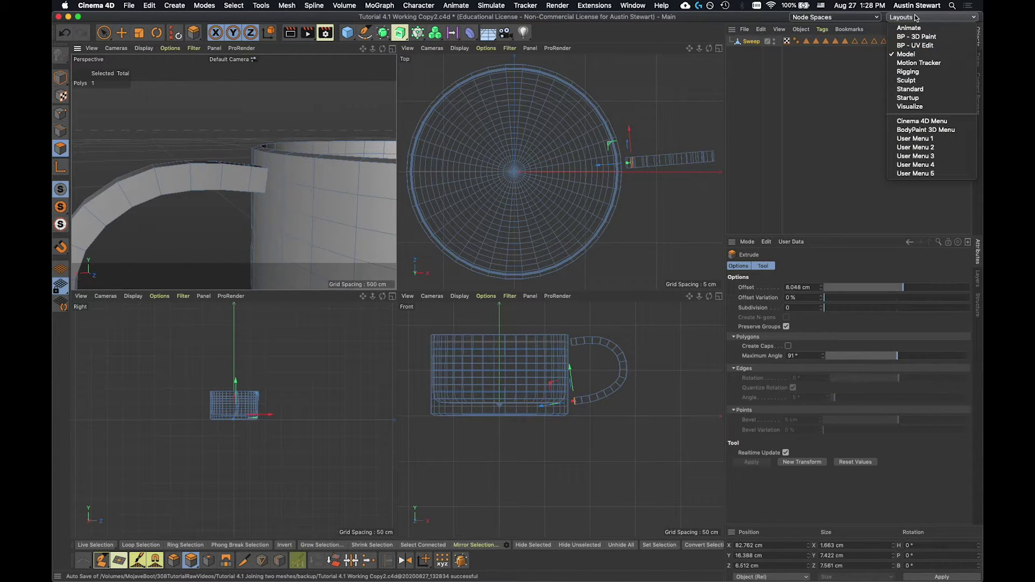
click(911, 56)
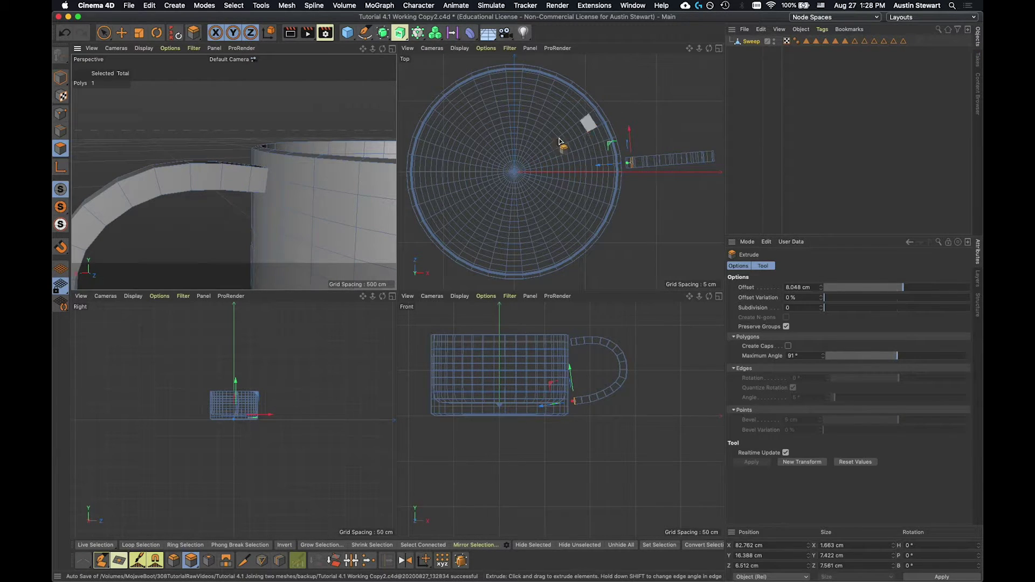
click(140, 545)
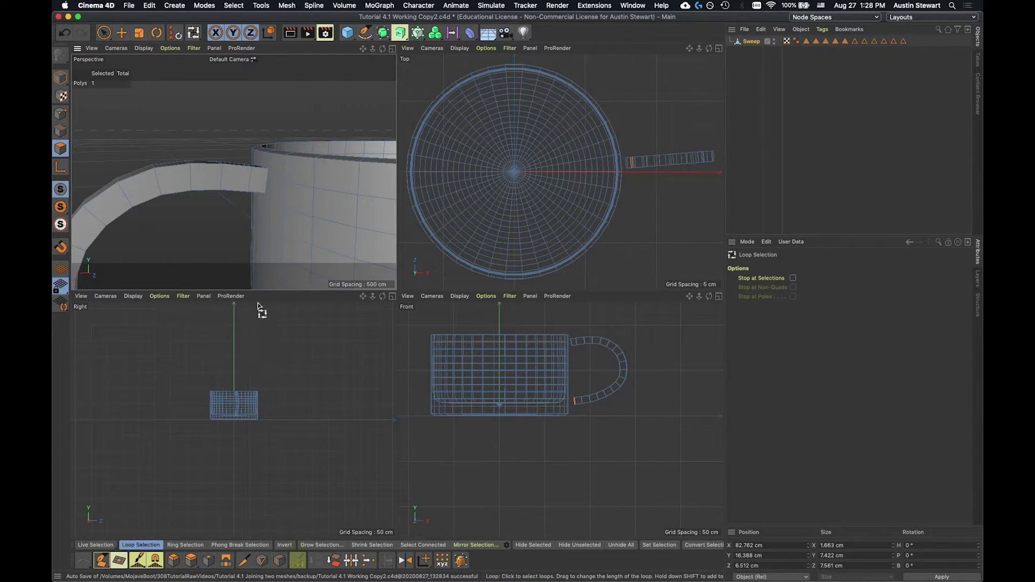
click(61, 131)
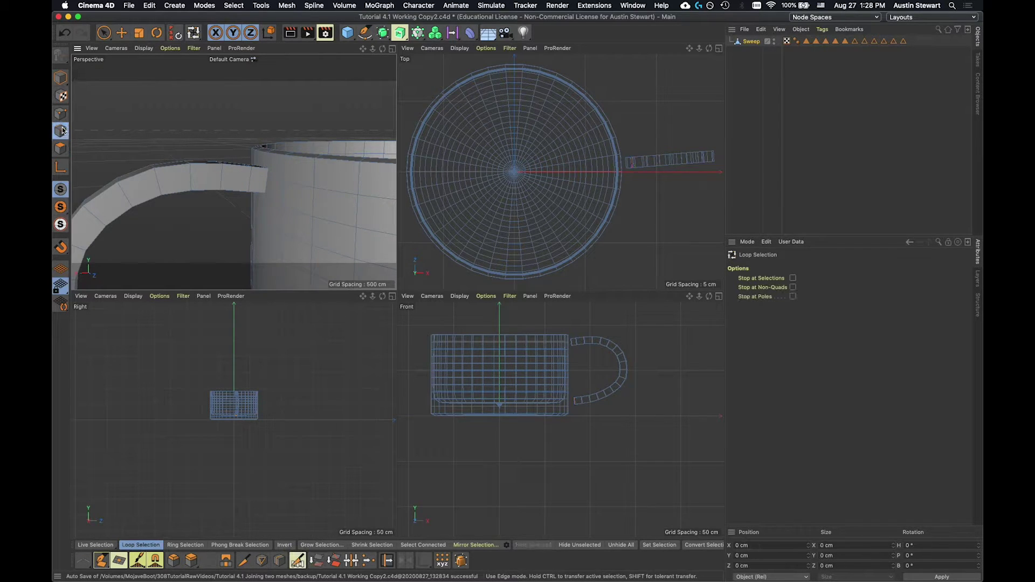
click(297, 208)
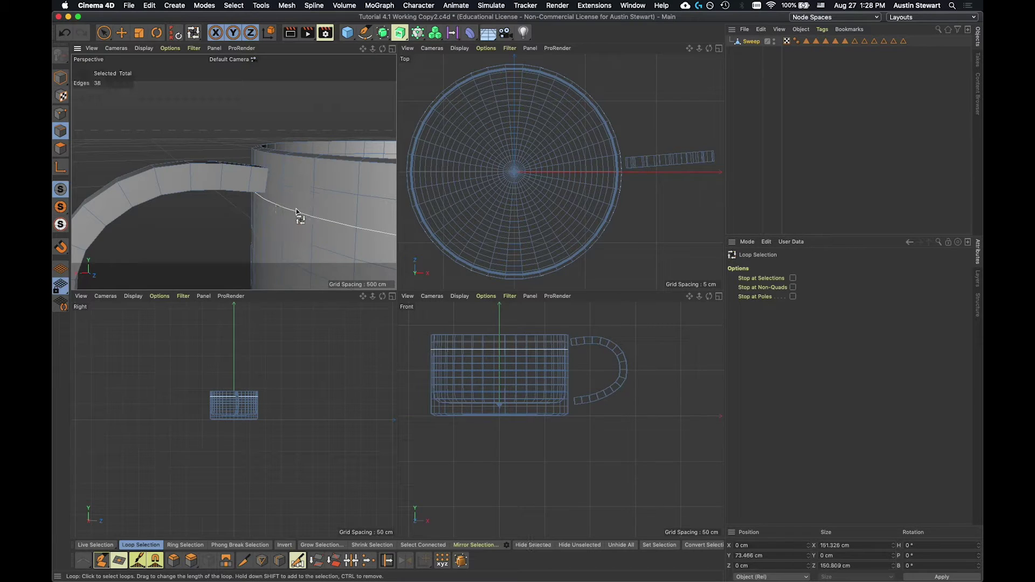
shift+click(303, 188)
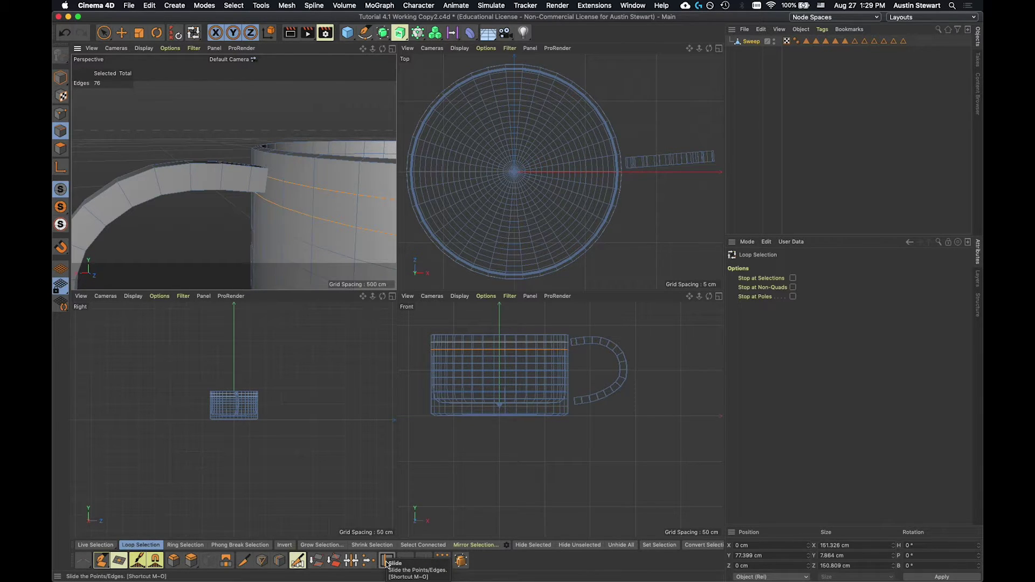
Step: Try sliding the two selected mug edge loops with Edge Slide to align them with the handle's upper end
key(m)
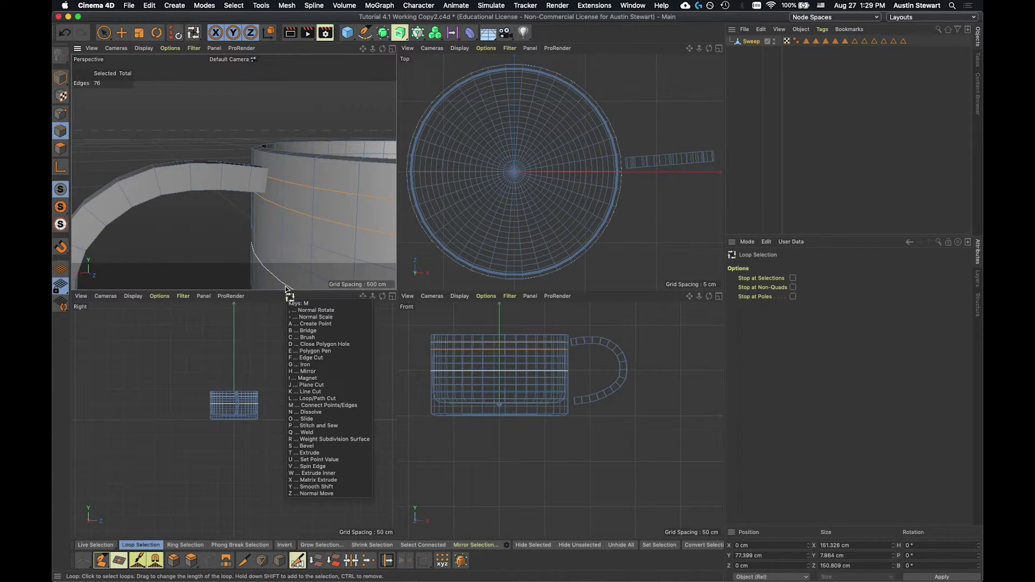
key(o)
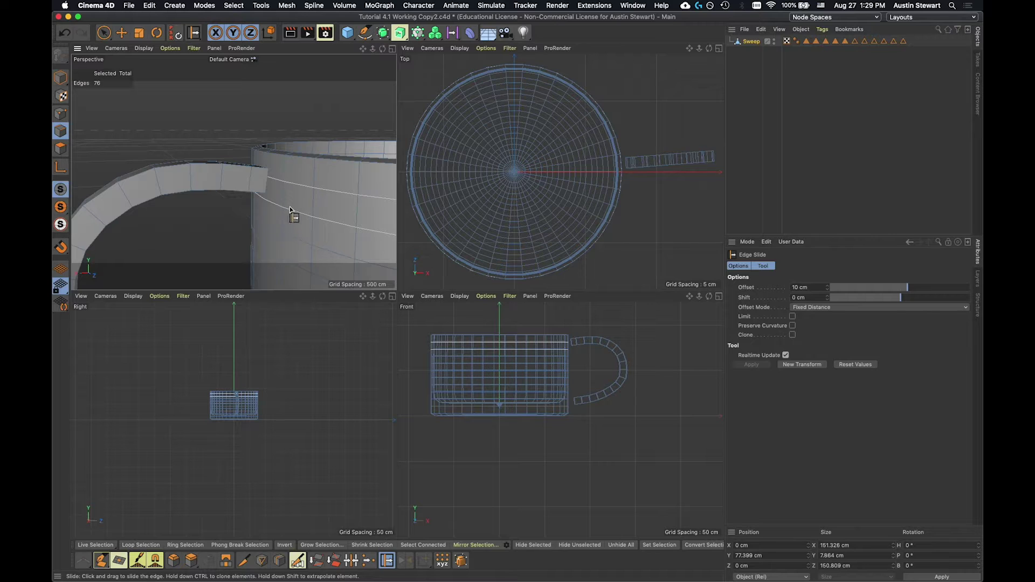
drag(290, 208, 294, 207)
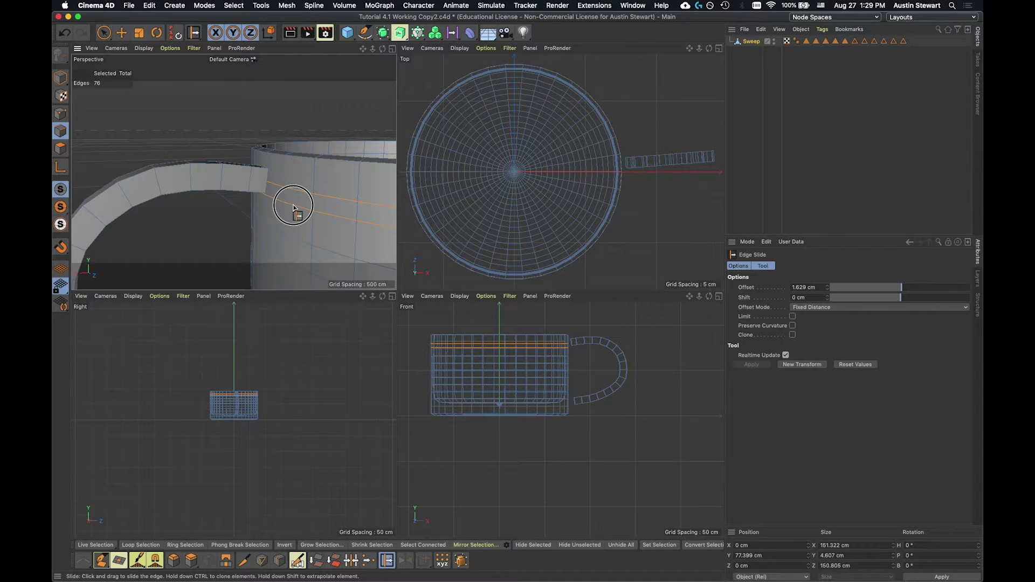
mouse_move(293, 206)
mouse_down()
mouse_move(295, 218)
mouse_move(297, 196)
mouse_move(298, 223)
mouse_move(296, 215)
mouse_up()
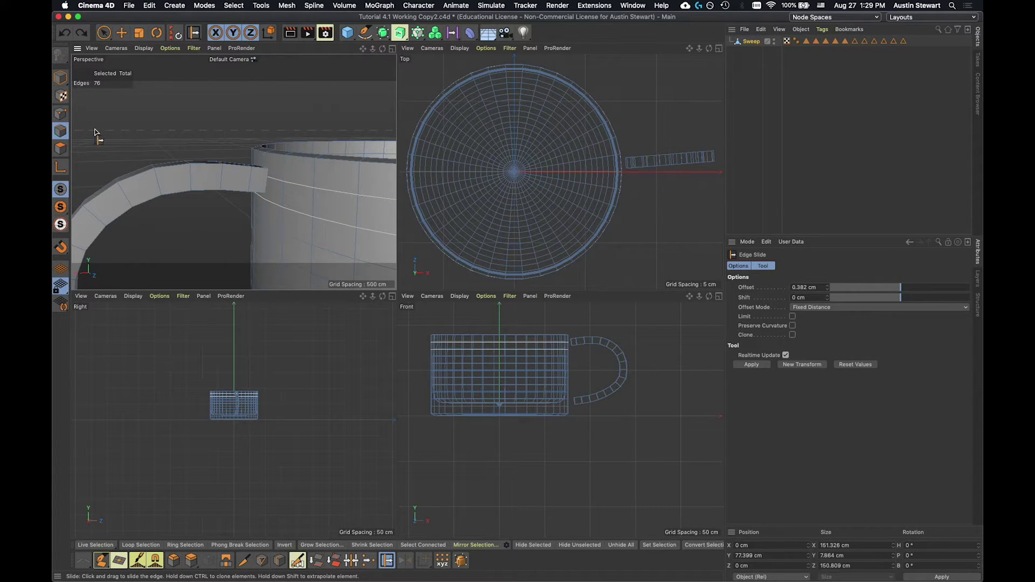
Step: Loop-select the mug's edge loop near the upper side of the handle's upper end and slide it up about 3.67 cm
key(u)
key(l)
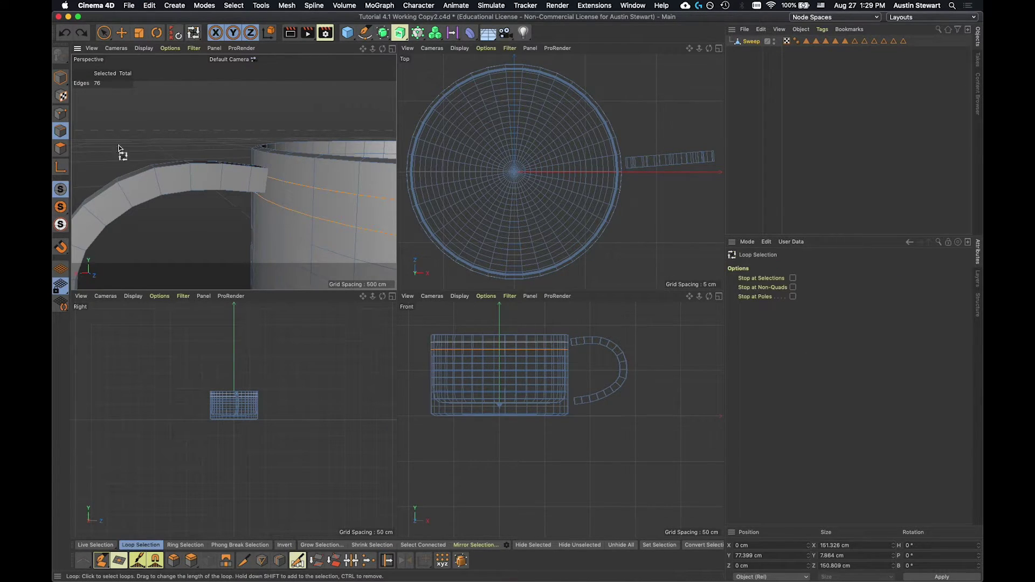
click(296, 189)
click(291, 197)
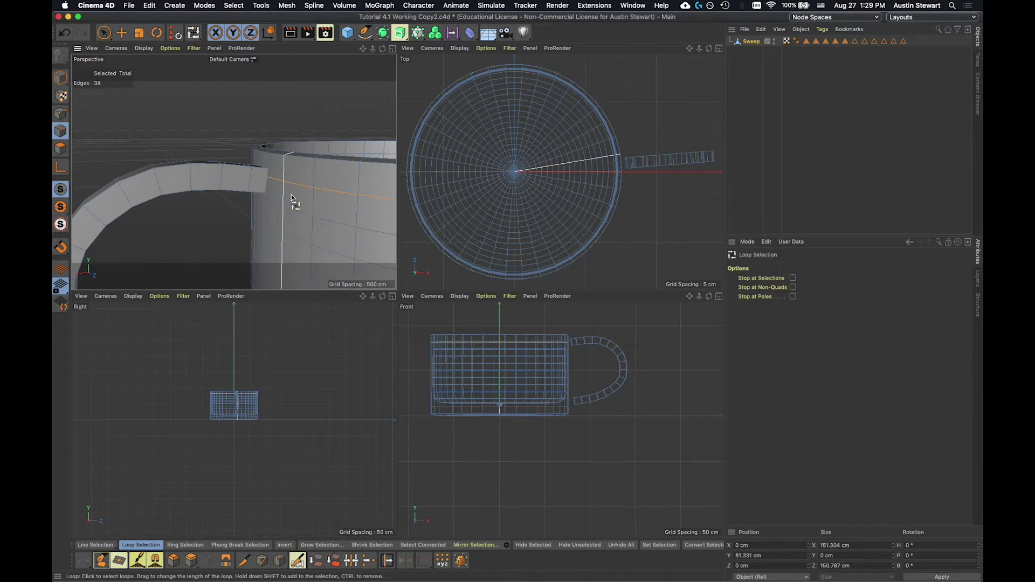
key(m)
key(o)
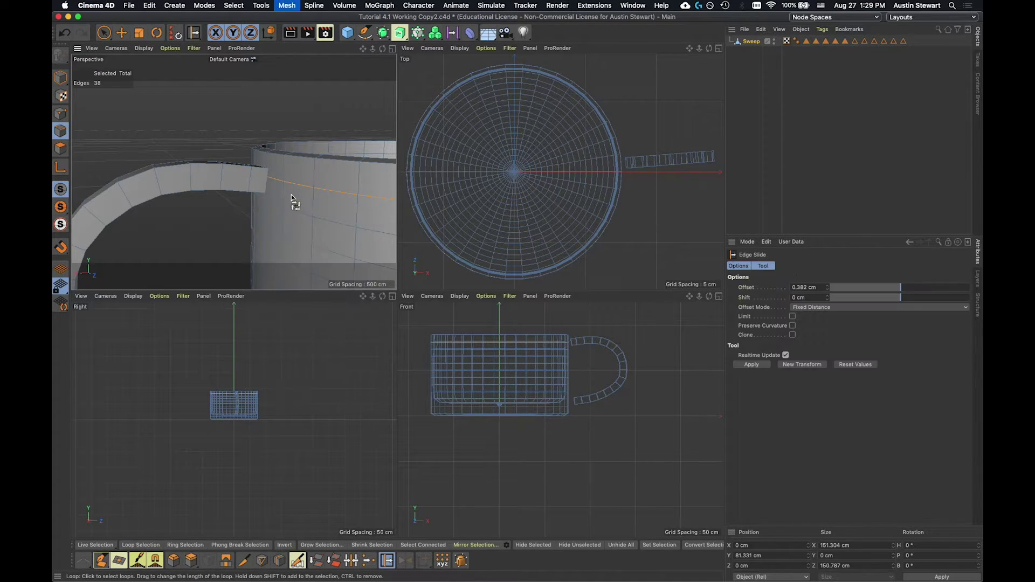
drag(292, 186, 291, 173)
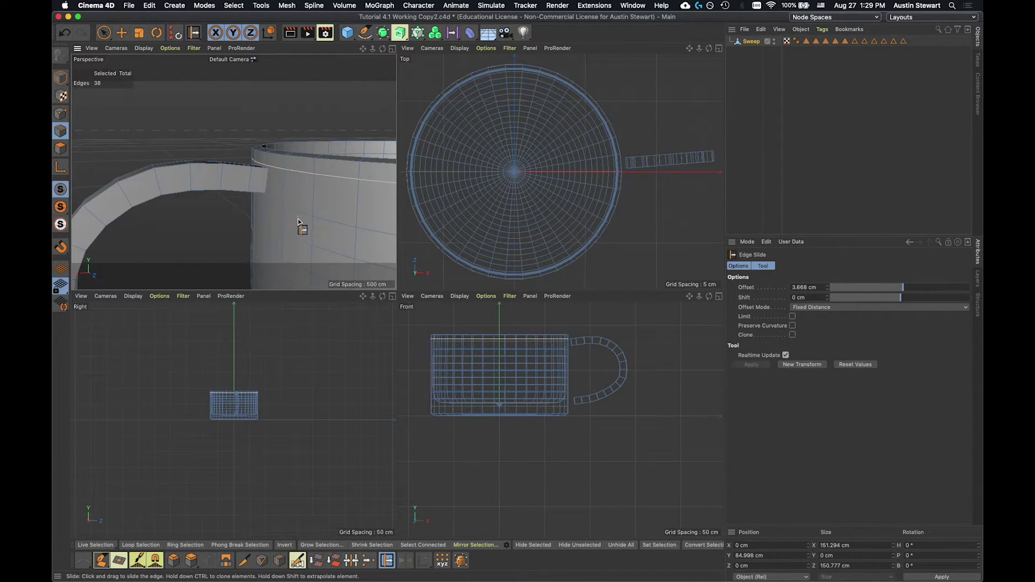
Step: Loop-select the mug's edge loop just below the handle's upper end and slide it up about 1.38 cm
key(u)
key(l)
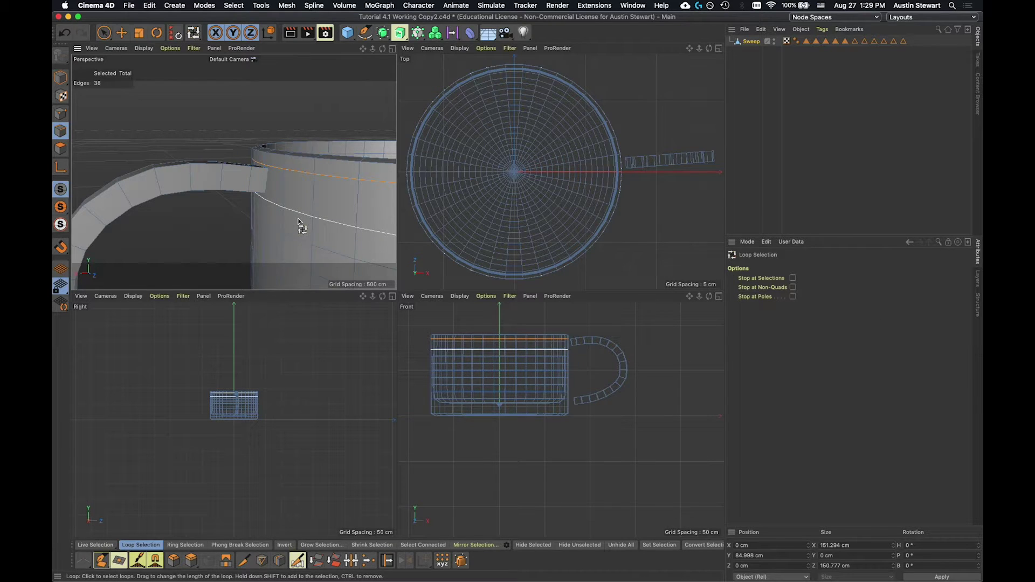
click(303, 219)
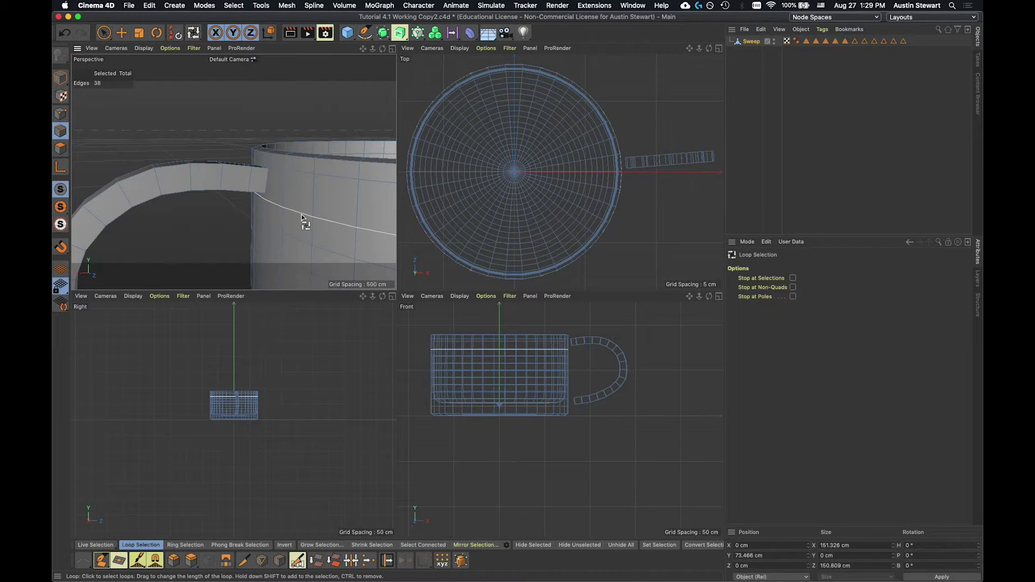
key(m)
key(o)
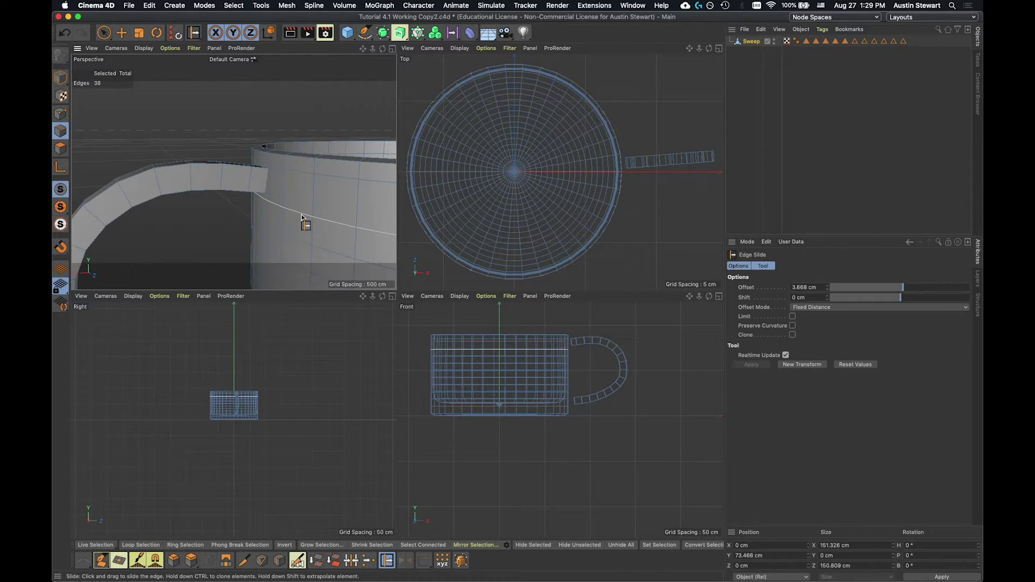
drag(302, 217, 302, 210)
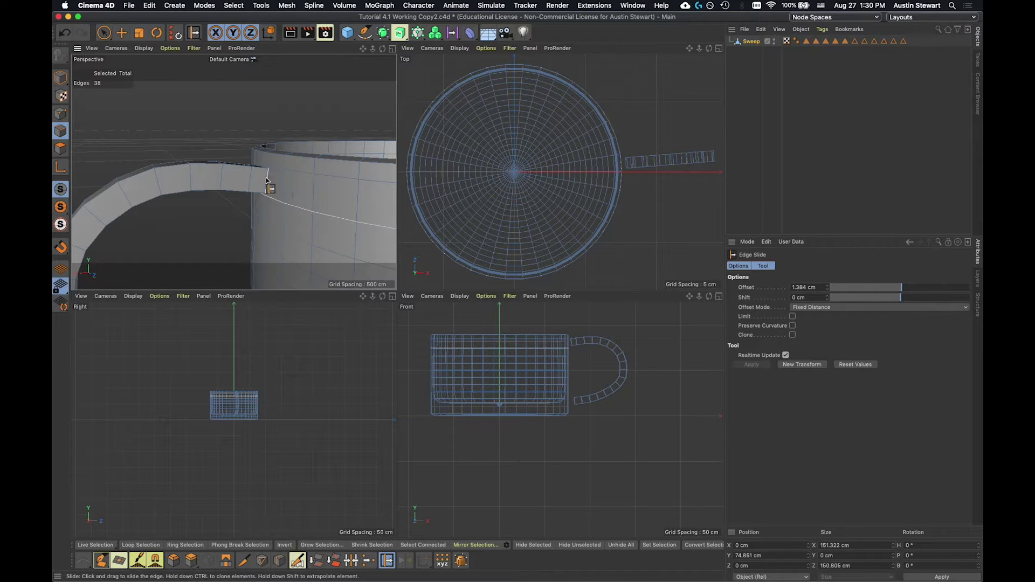
Step: Select the mug polygon facing the handle's upper end with Live Selection in polygon mode and delete it
mouse_move(314, 205)
alt+mouse_down()
mouse_move(365, 220)
mouse_move(312, 202)
mouse_move(392, 214)
mouse_move(312, 202)
alt+mouse_up()
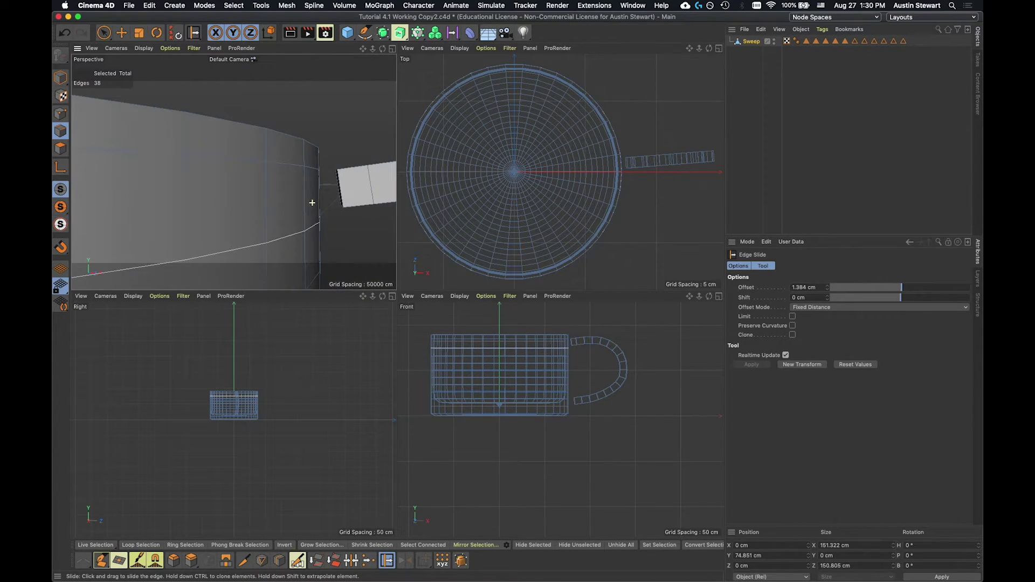
click(60, 149)
key(u)
key(l)
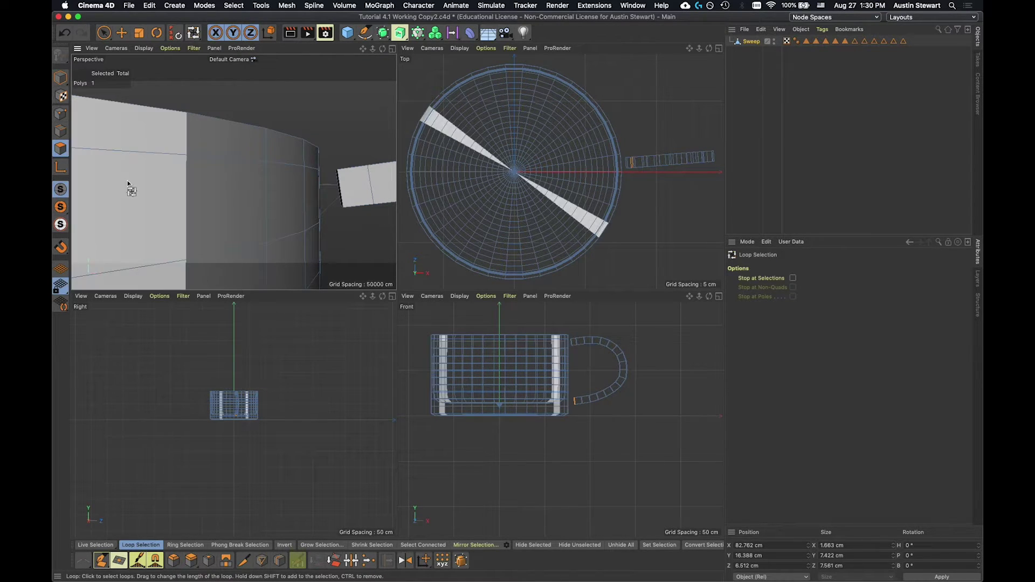
click(104, 34)
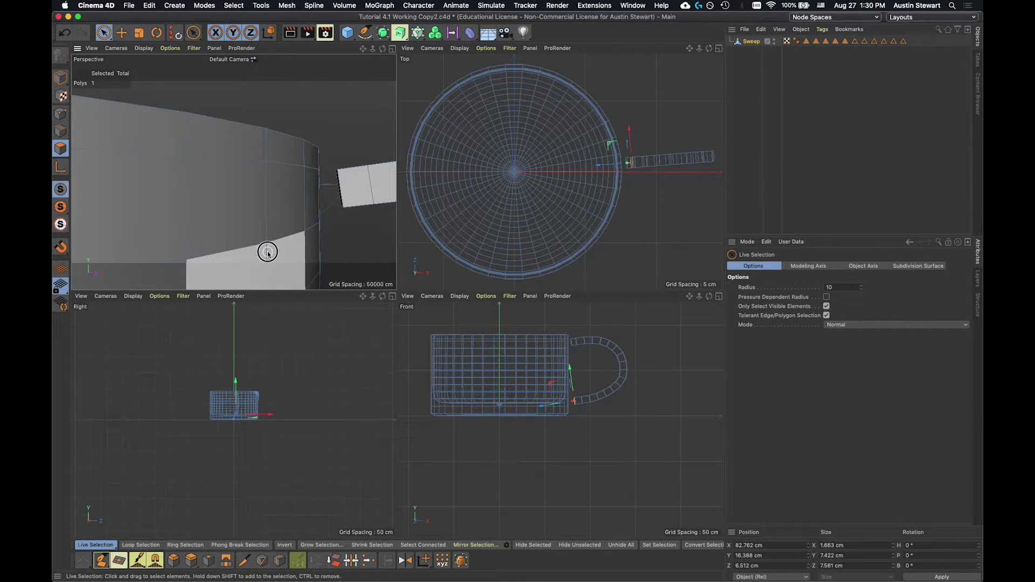
alt+drag(268, 253, 238, 248)
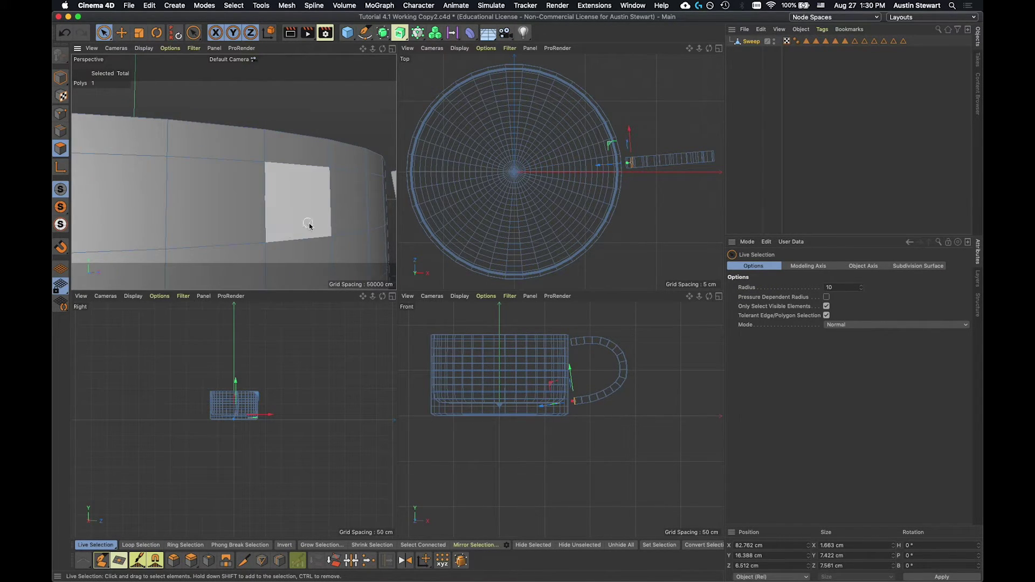
alt+drag(287, 216, 180, 241)
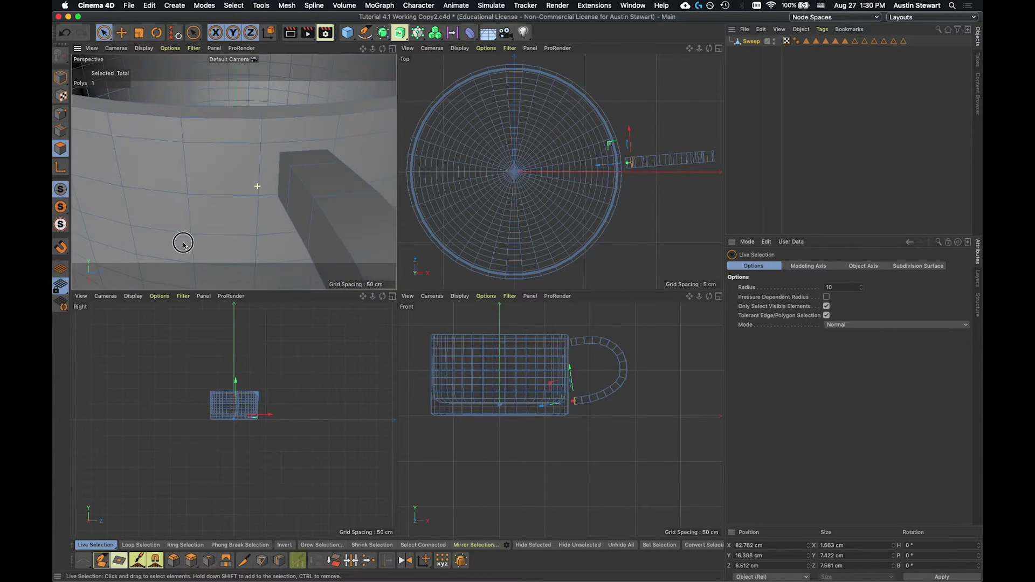
click(271, 160)
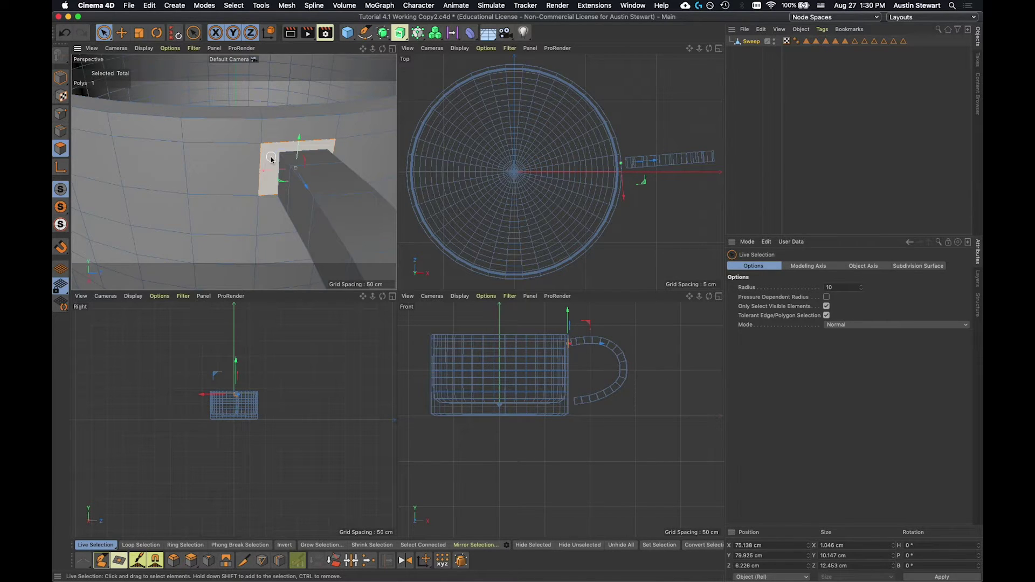
ctrl+click(270, 156)
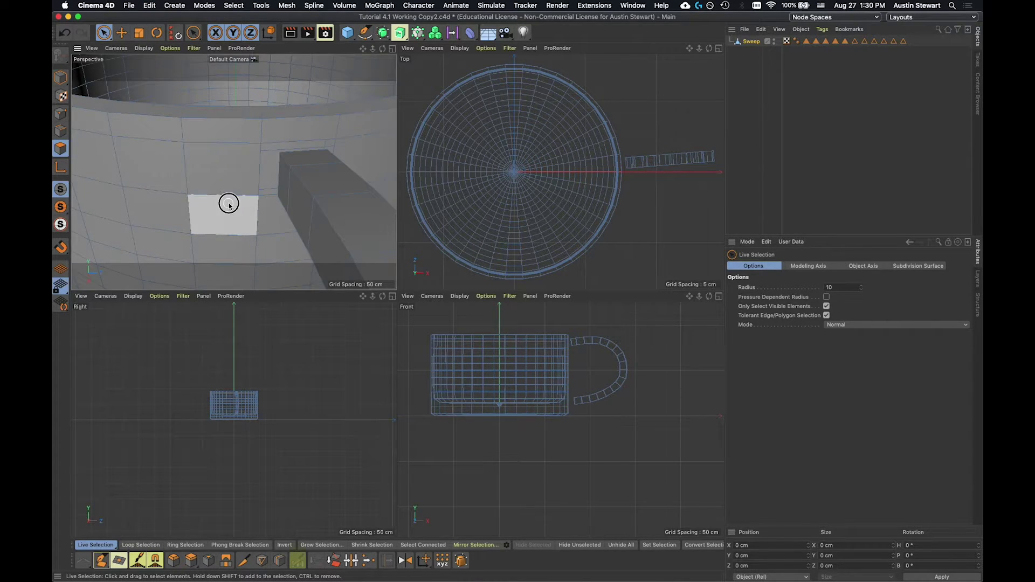
Step: Delete the end polygons that cap the handle's upper and lower ends facing the mug
alt+drag(229, 204, 240, 157)
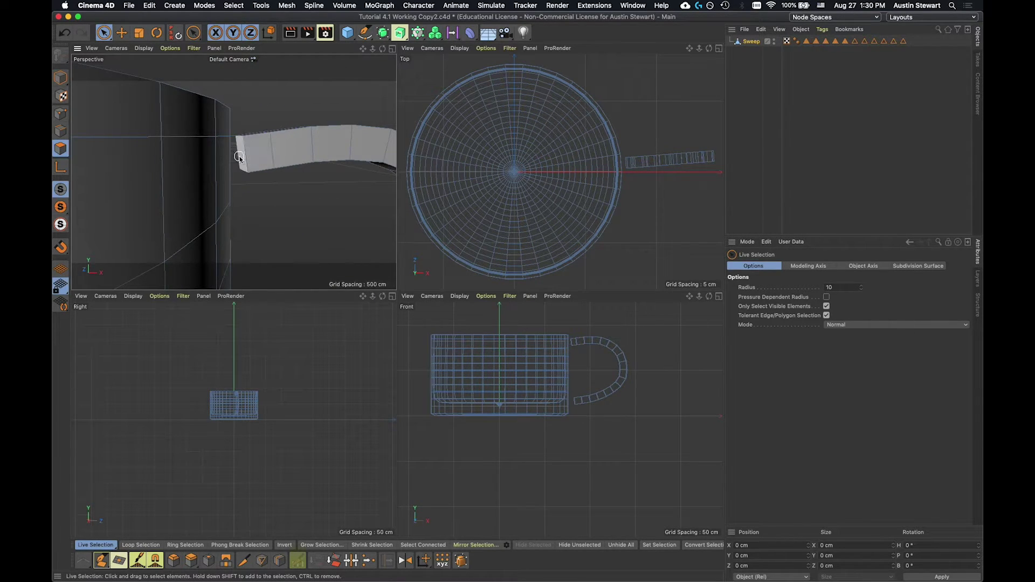
click(240, 157)
key(Delete)
alt+drag(257, 236, 234, 171)
alt+drag(230, 234, 234, 183)
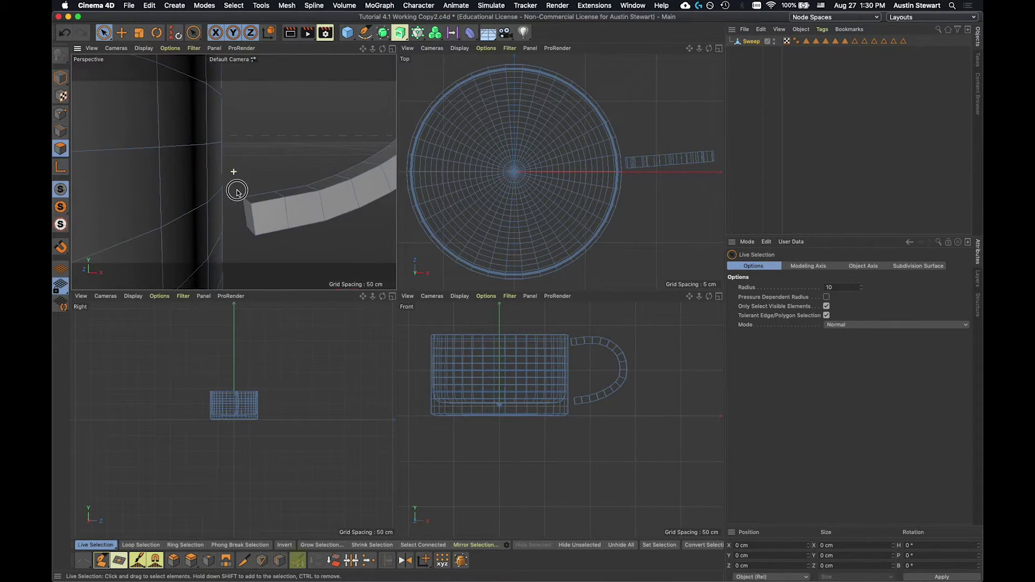
click(239, 216)
click(238, 244)
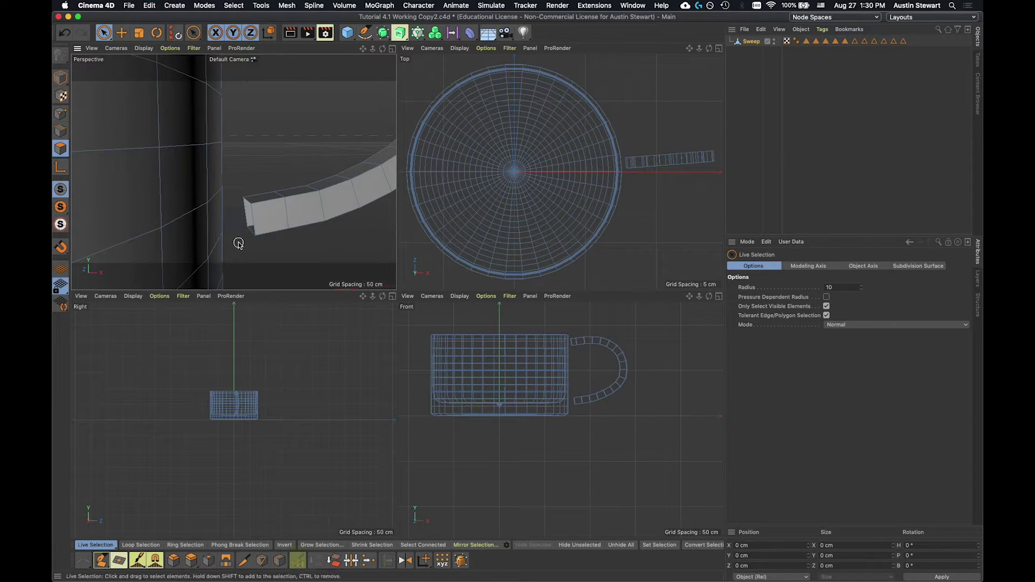
Step: Select and delete the mug polygon directly behind the handle's lower end
alt+drag(259, 261, 305, 247)
click(294, 264)
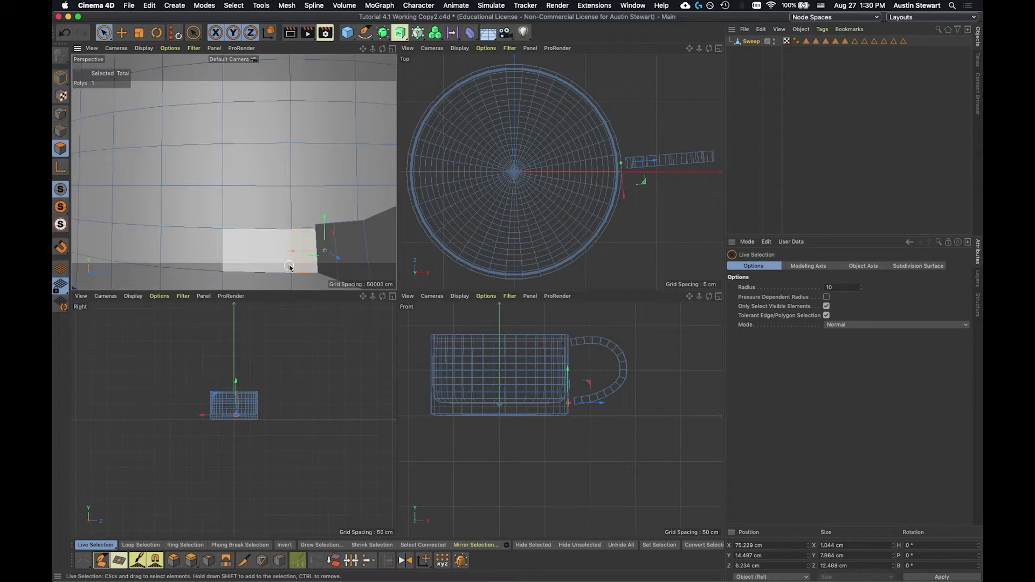
key(Delete)
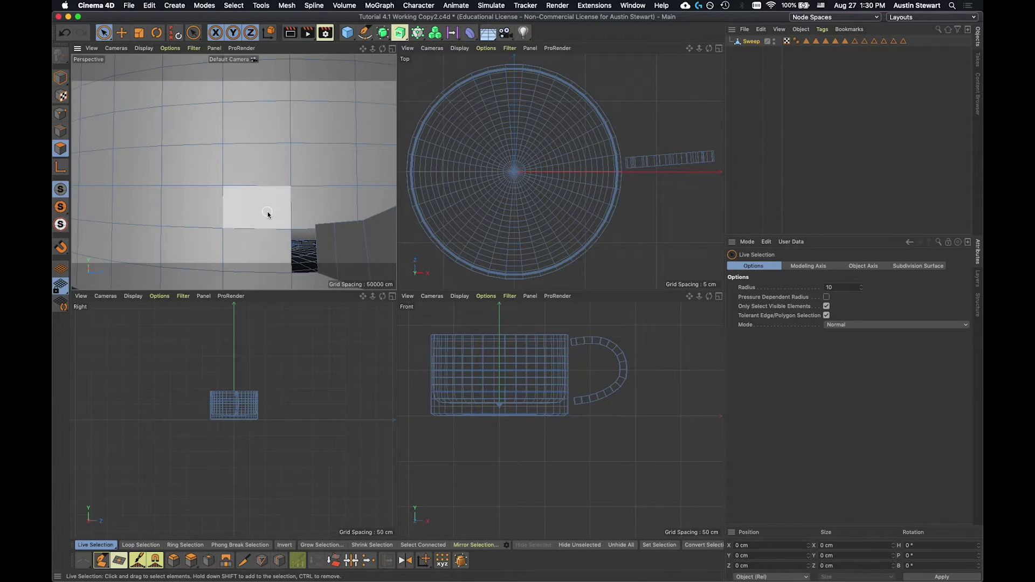
Step: Loop-select the mug's edge loop above the lower opening and try to reposition it with Edge Slide
alt+drag(268, 213, 131, 209)
alt+drag(150, 198, 131, 237)
key(Return)
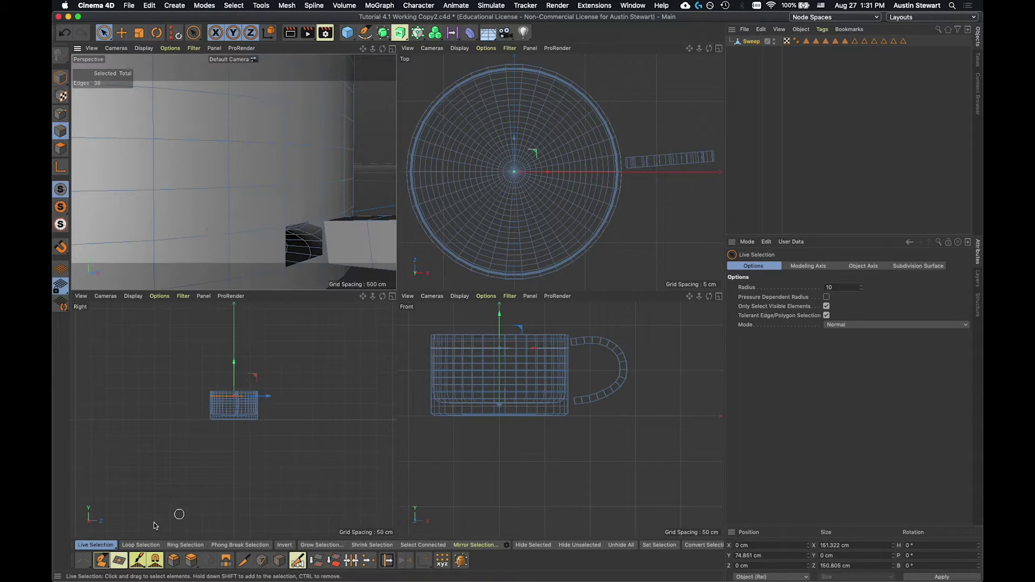
click(141, 545)
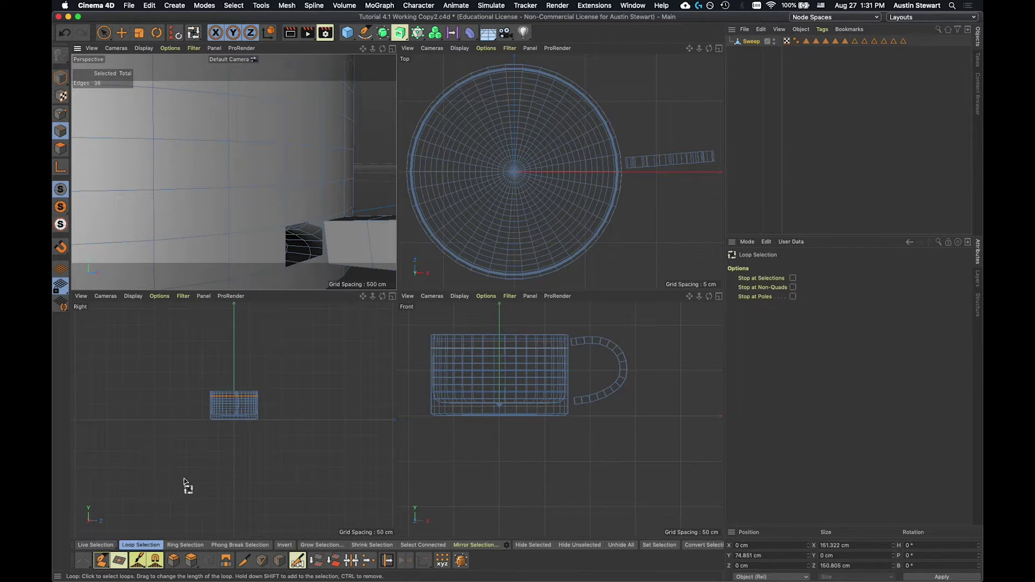
click(241, 243)
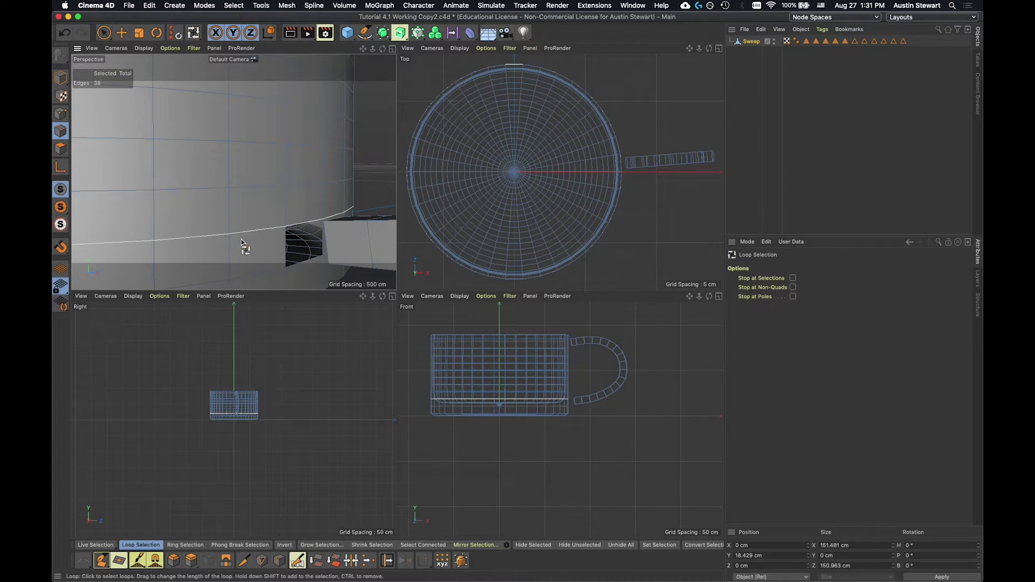
key(m)
key(o)
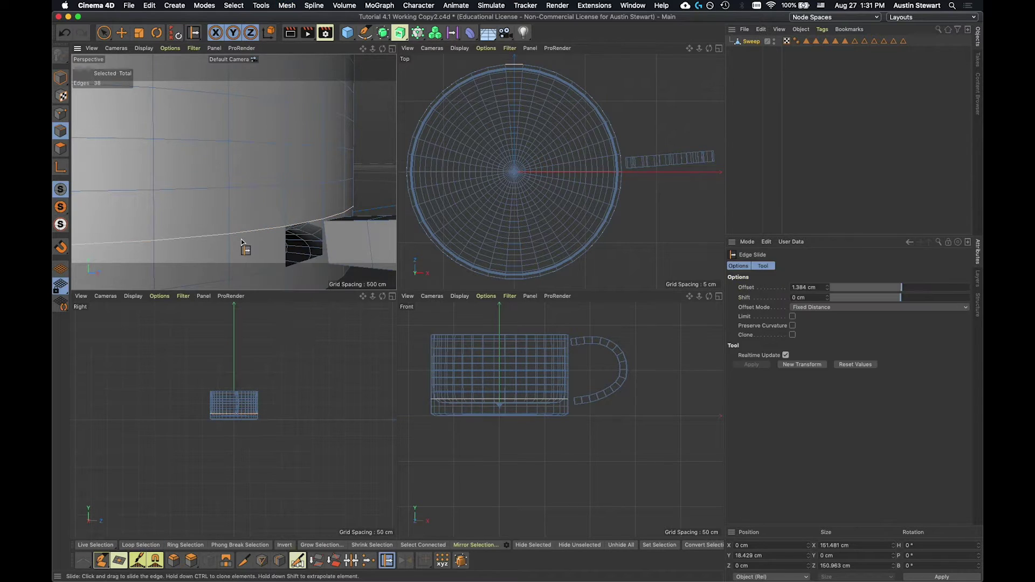
drag(242, 237, 395, 285)
Step: Undo the edge slide, the loop selection and the deletion of the mug polygon behind the handle's lower end
key(super+z)
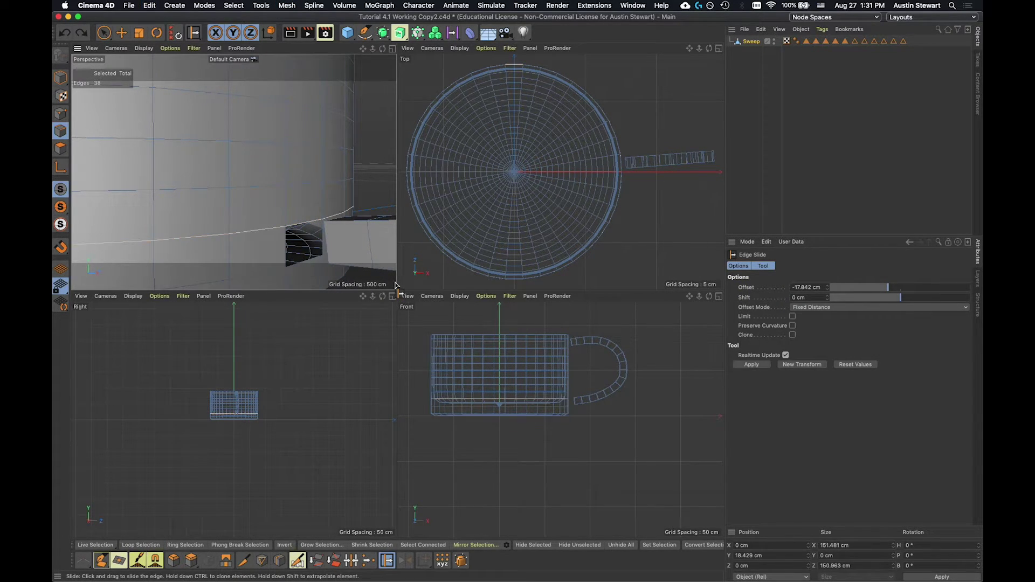
key(super+z)
key(super+z)
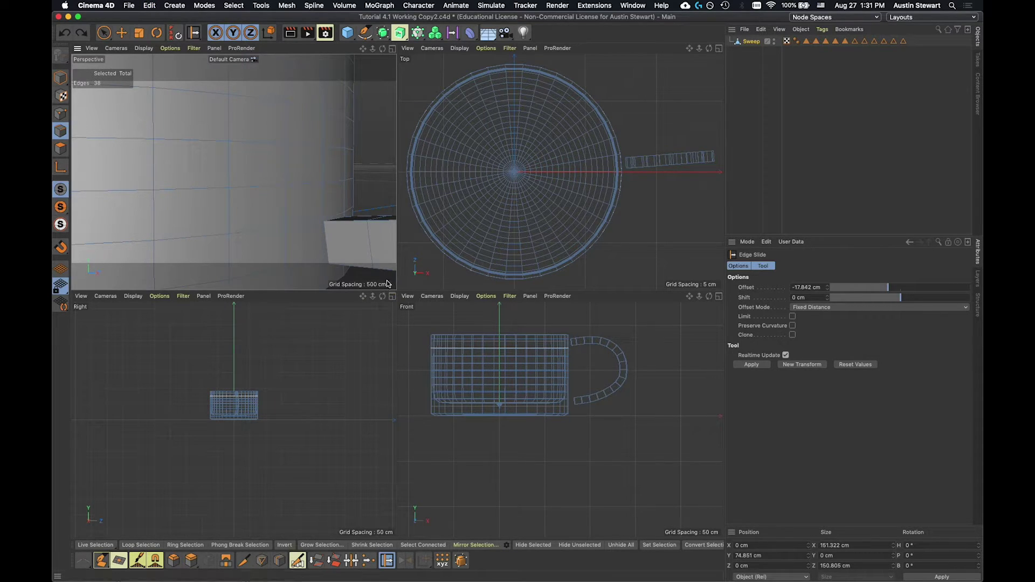
Step: Loop-select the mug's edge loop beside the top of the handle's lower end and slide it up about 0.85 cm
key(u)
key(l)
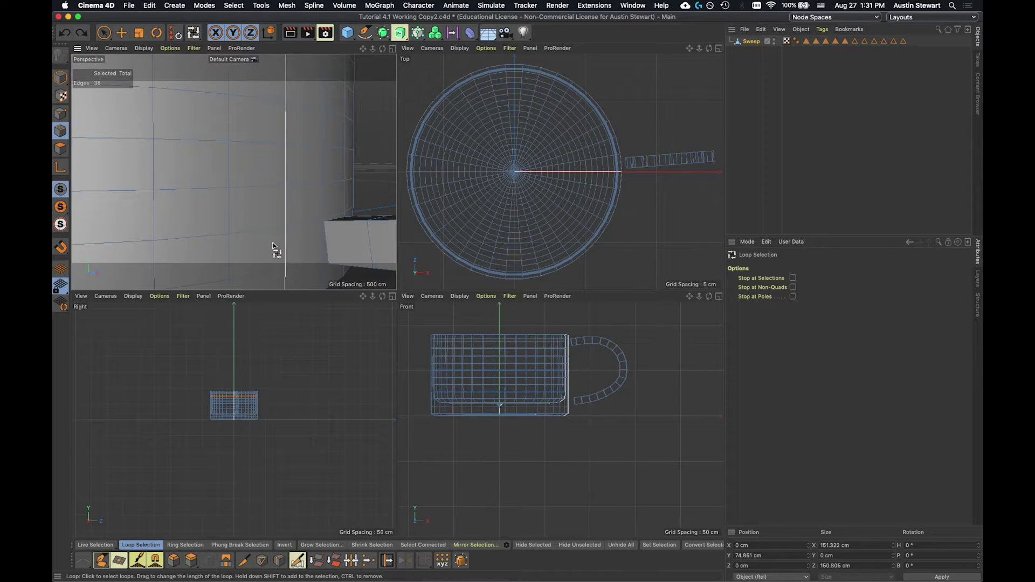
click(270, 229)
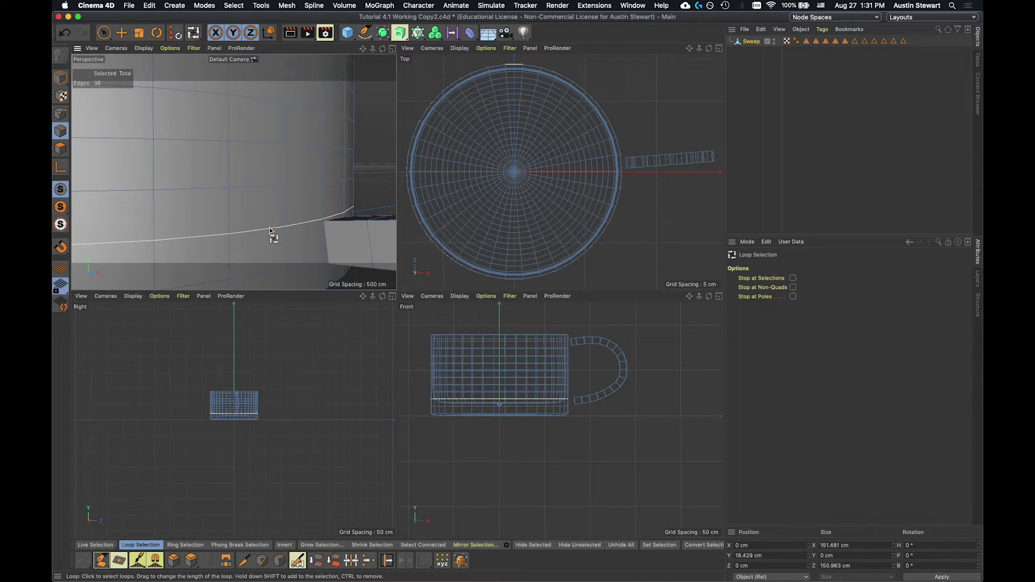
right_click(291, 275)
click(318, 415)
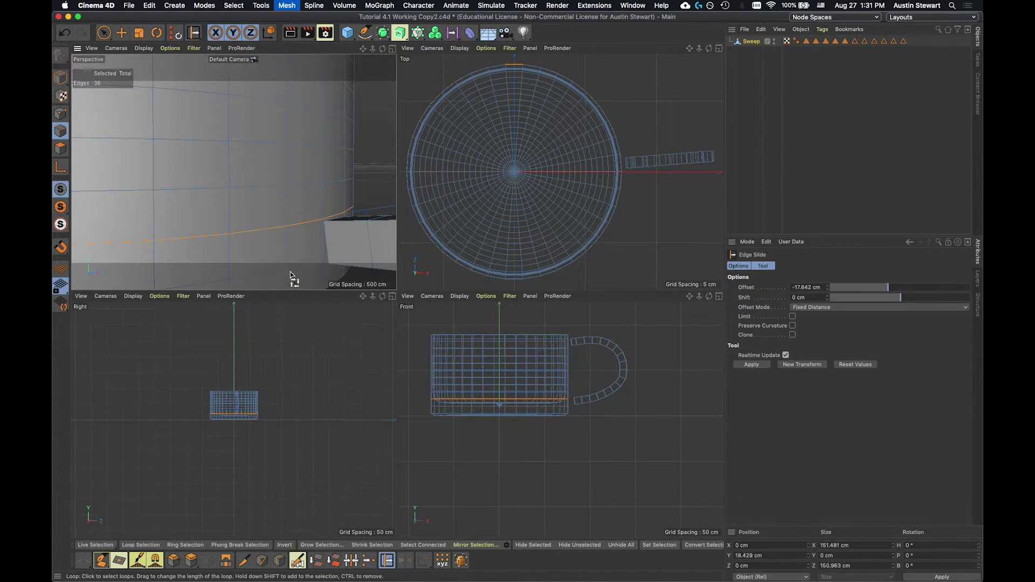
drag(276, 227, 276, 222)
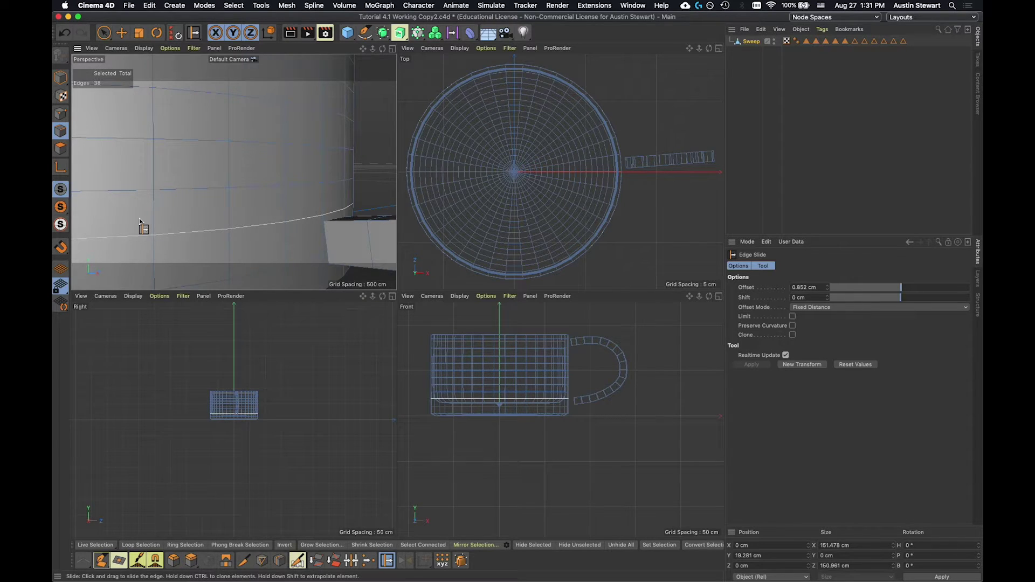
Step: Return to polygon mode, delete the selected mug polygon facing the handle's lower end, and activate Live Selection
key(u)
key(l)
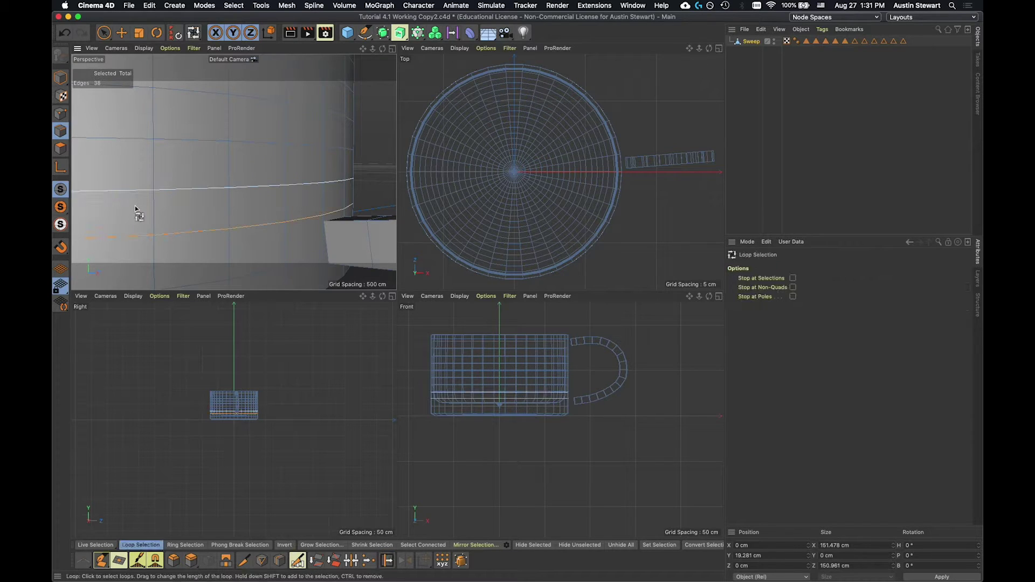
click(59, 150)
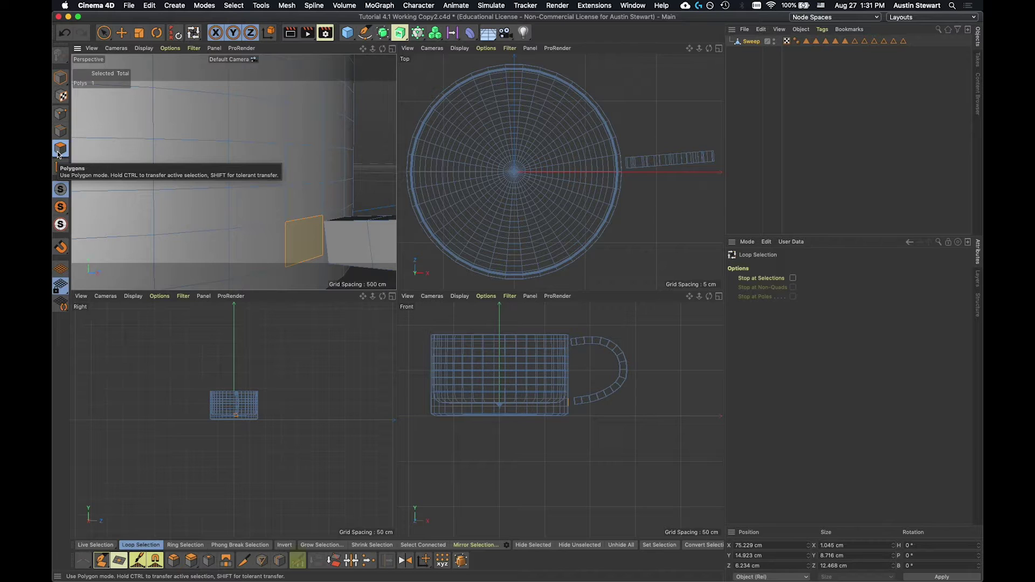
key(Delete)
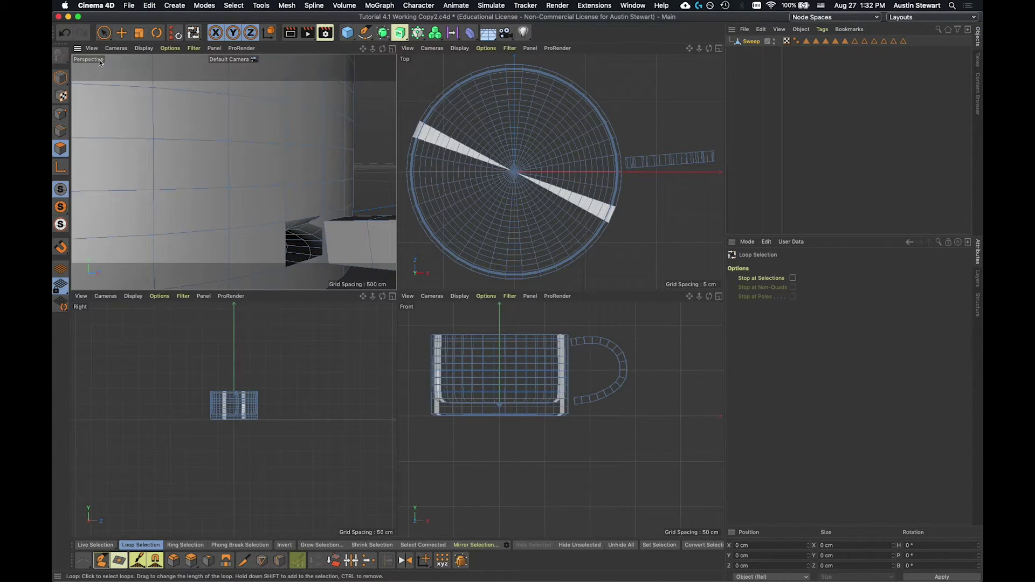
click(104, 34)
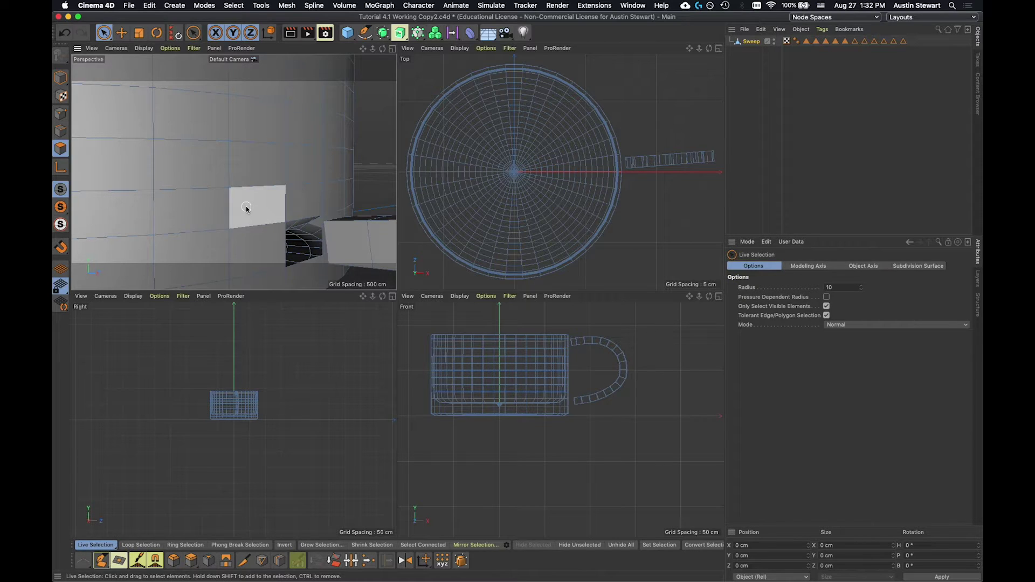
alt+drag(247, 209, 302, 214)
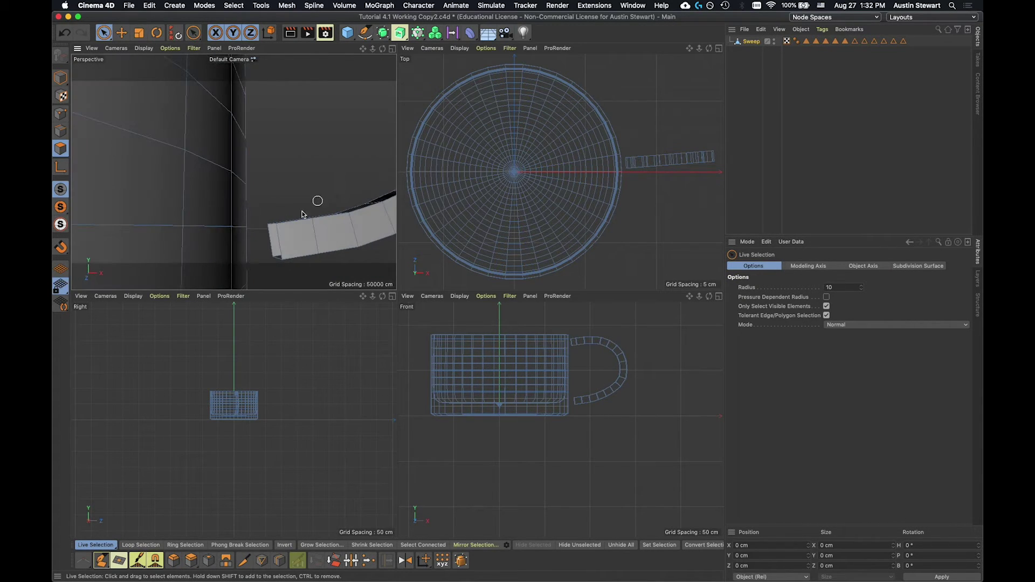
Step: In edge mode, loop-select the border of the mug's lower opening and add the border loop of the handle's lower end
alt+drag(275, 160, 156, 163)
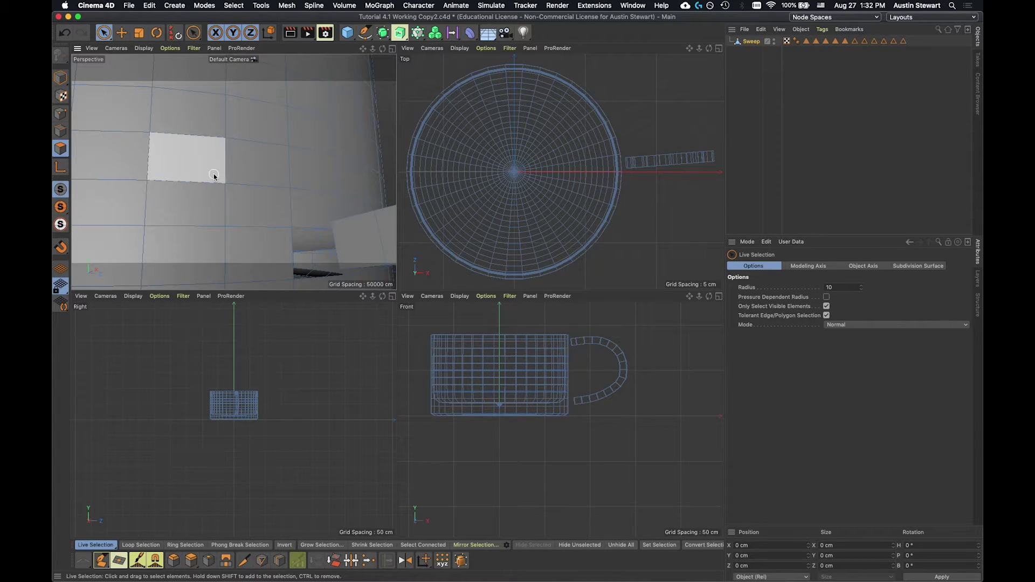
alt+drag(214, 176, 216, 142)
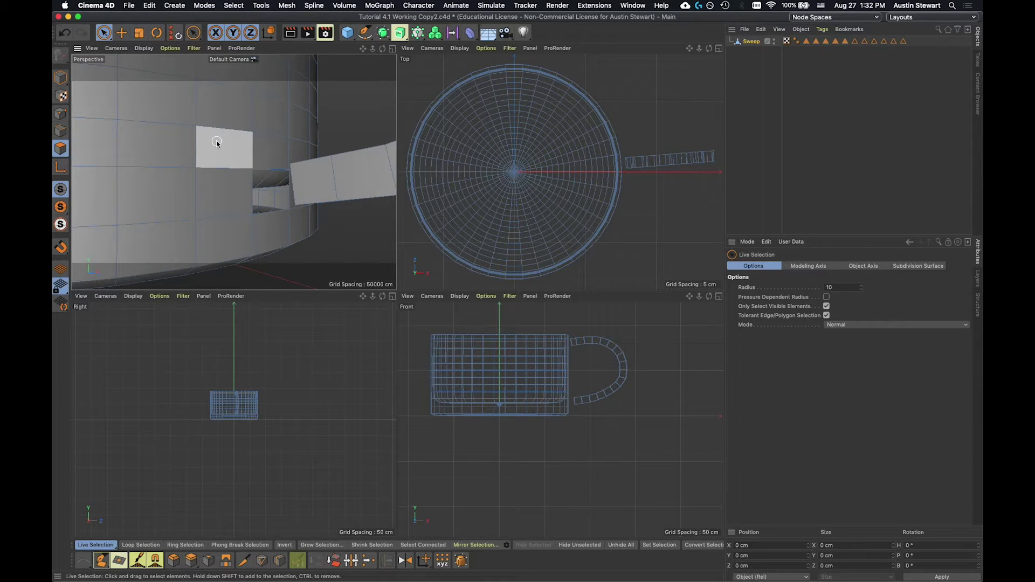
click(59, 133)
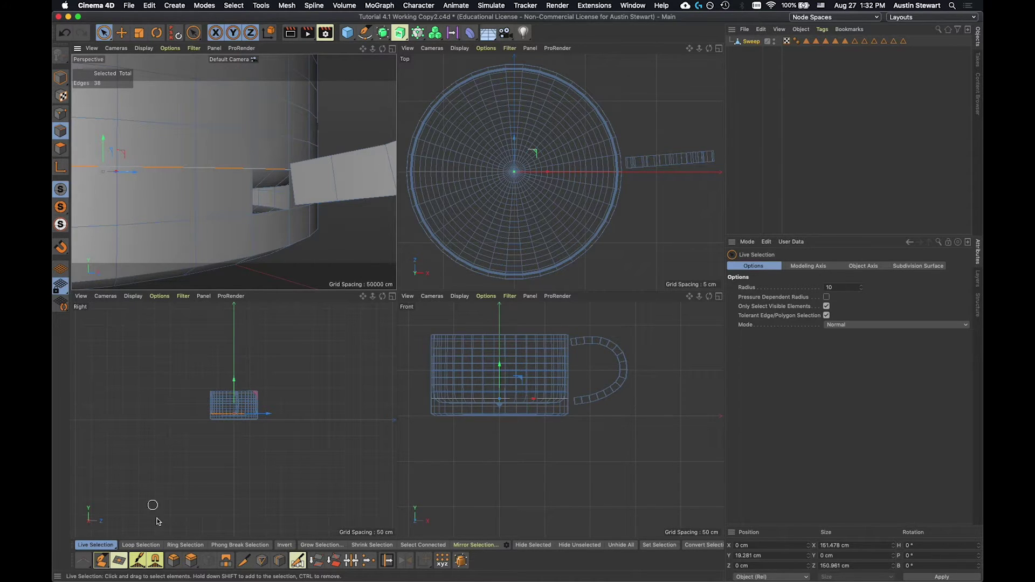
click(142, 545)
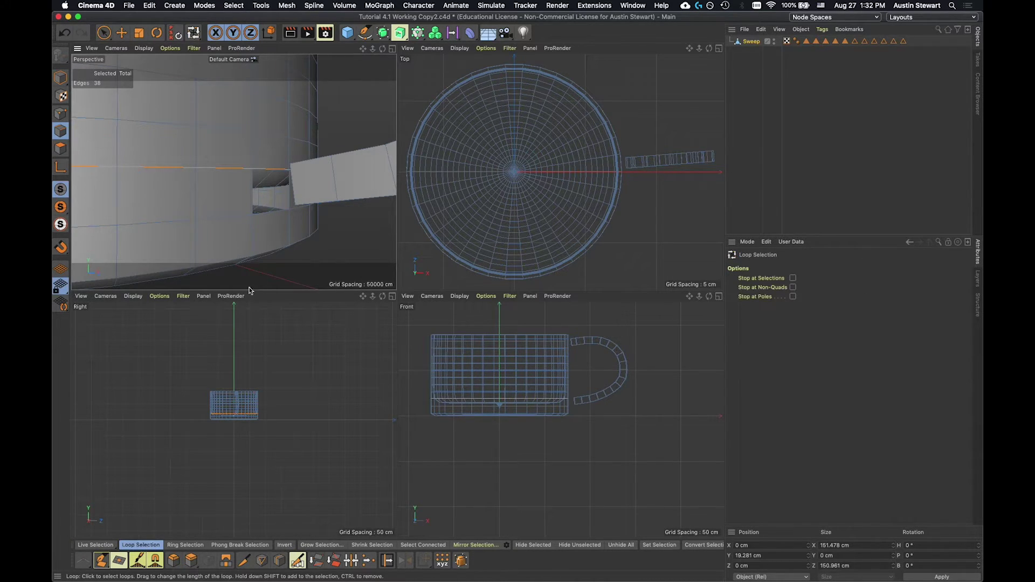
click(252, 195)
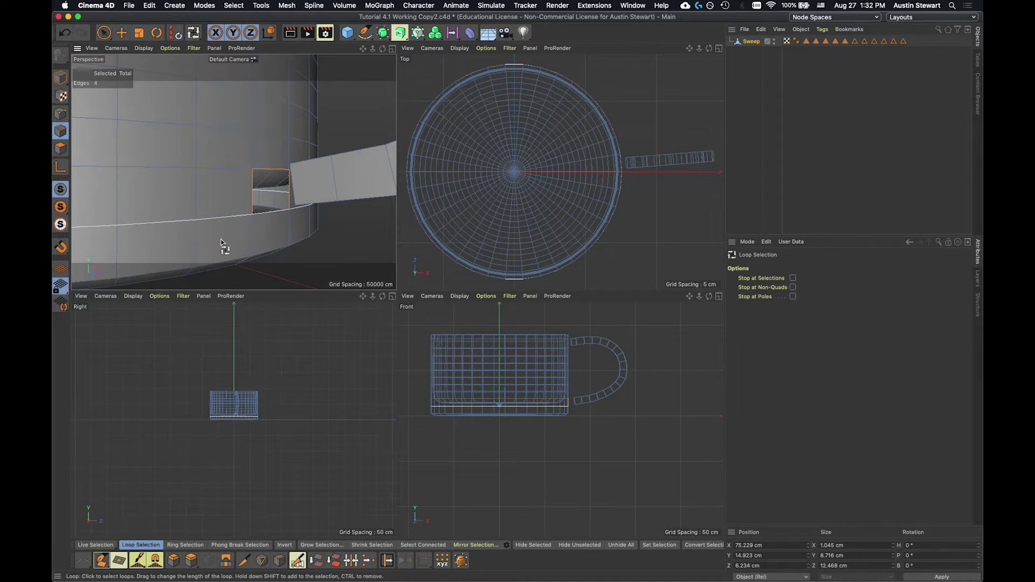
alt+drag(220, 236, 297, 232)
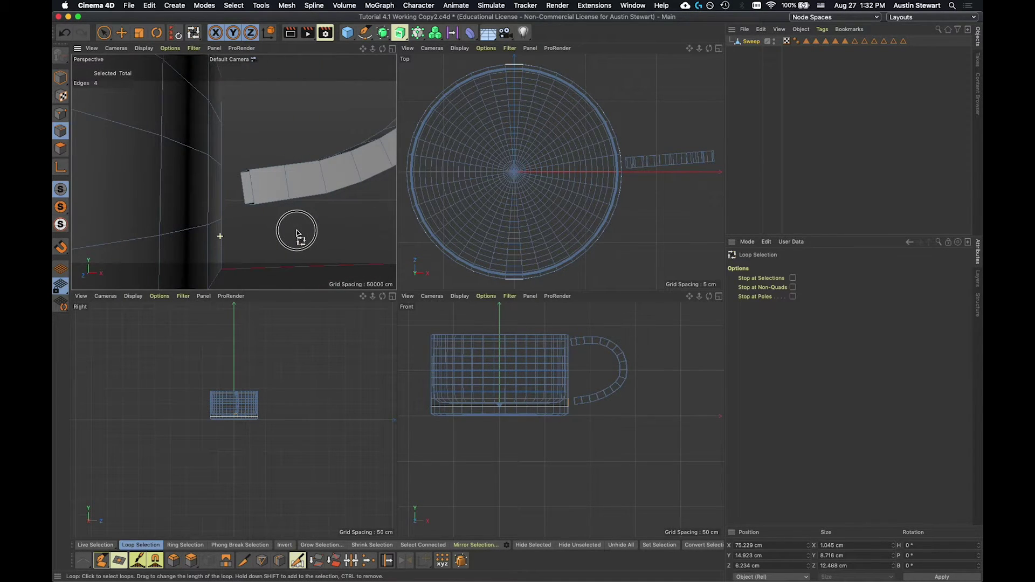
shift+click(250, 188)
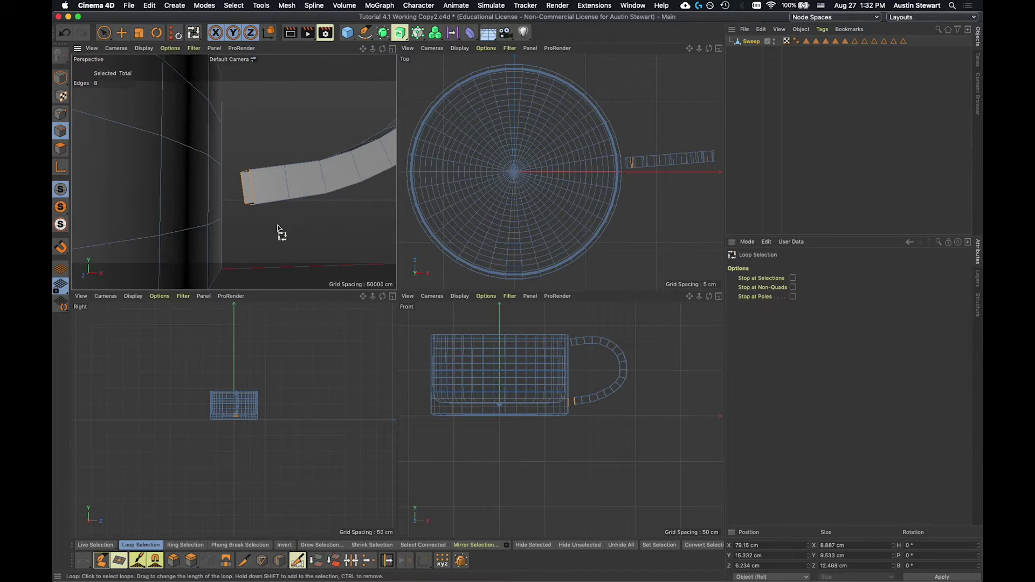
alt+drag(278, 229, 211, 232)
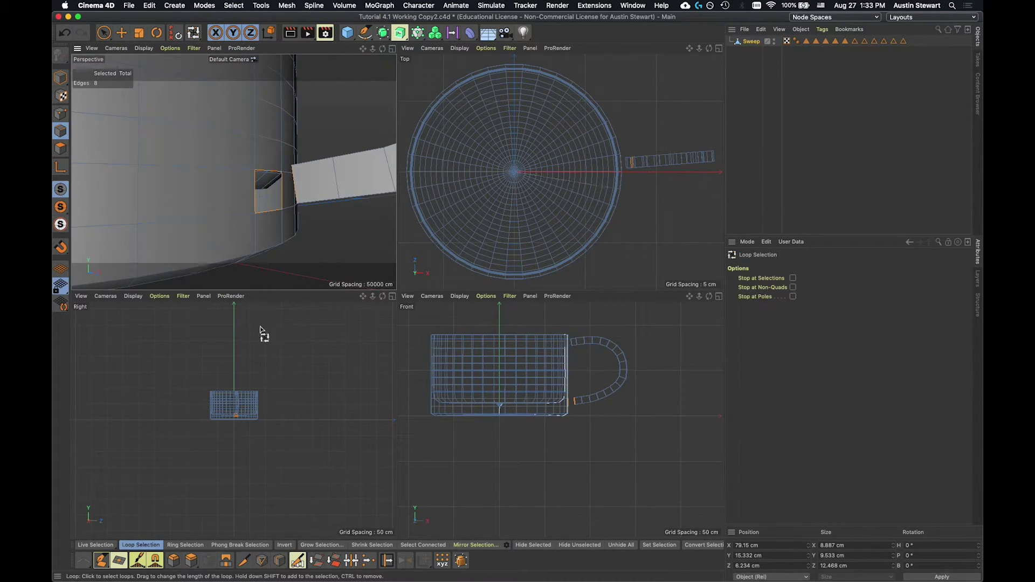
Step: Join the handle's lower end to the mug's lower opening with Stitch and Sew, matching their corresponding upper corner points
click(351, 562)
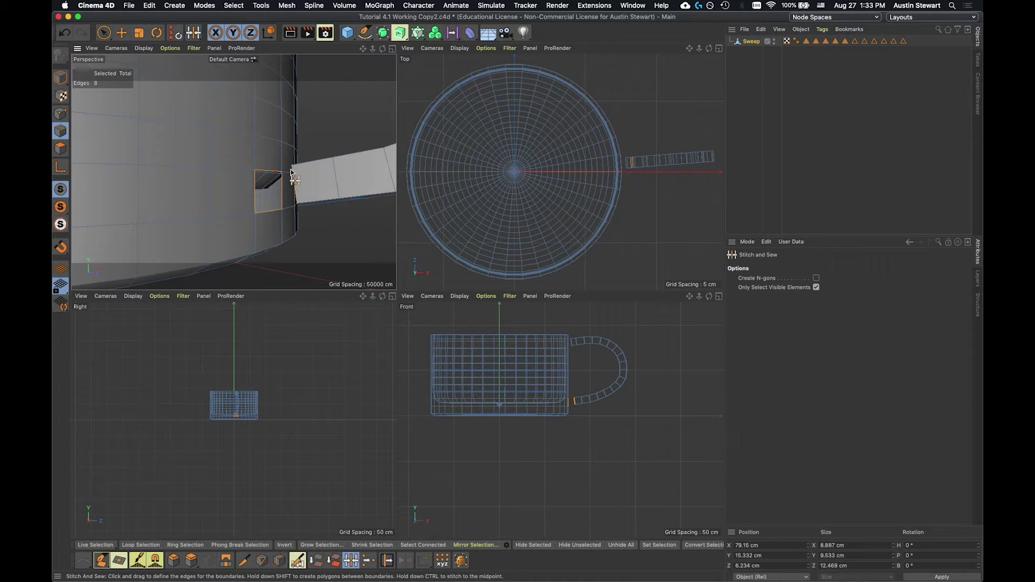
alt+drag(286, 173, 281, 193)
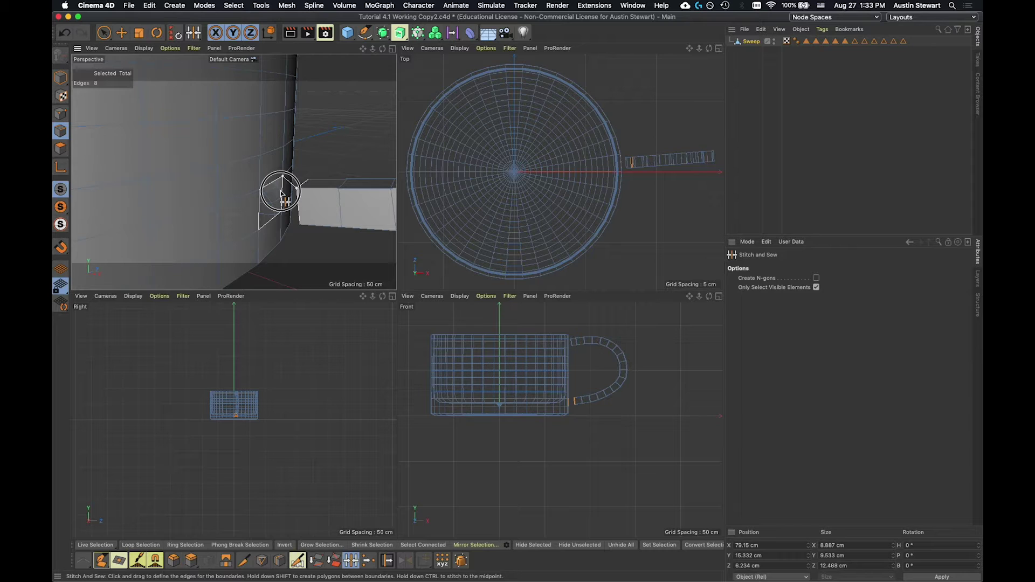
drag(282, 193, 283, 179)
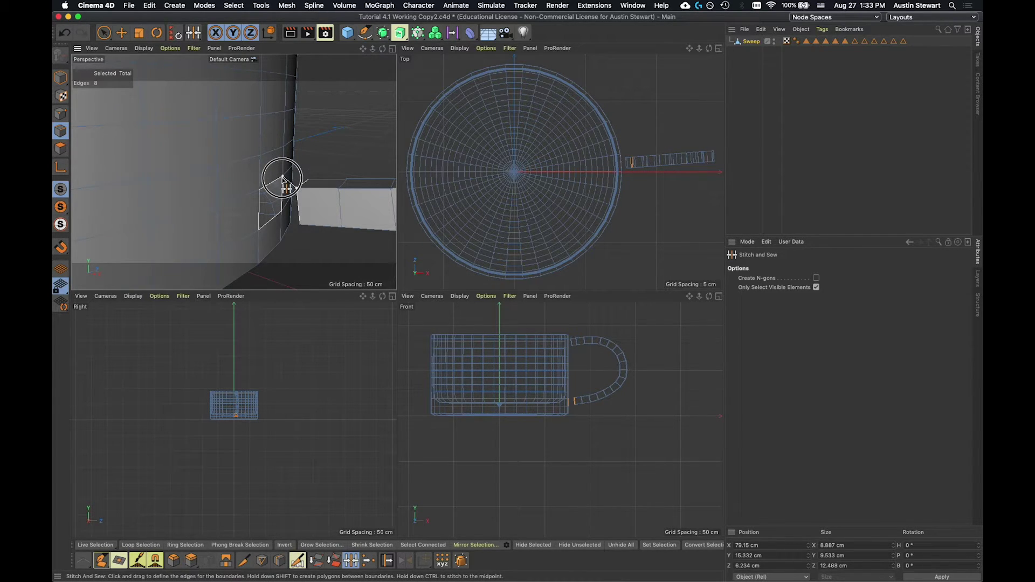
drag(282, 180, 257, 189)
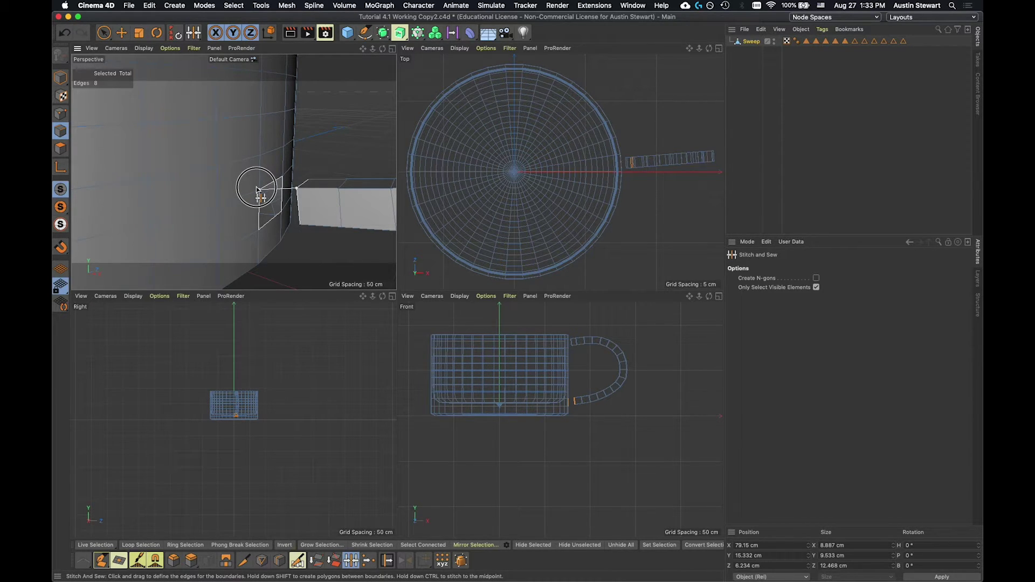
drag(259, 190, 257, 190)
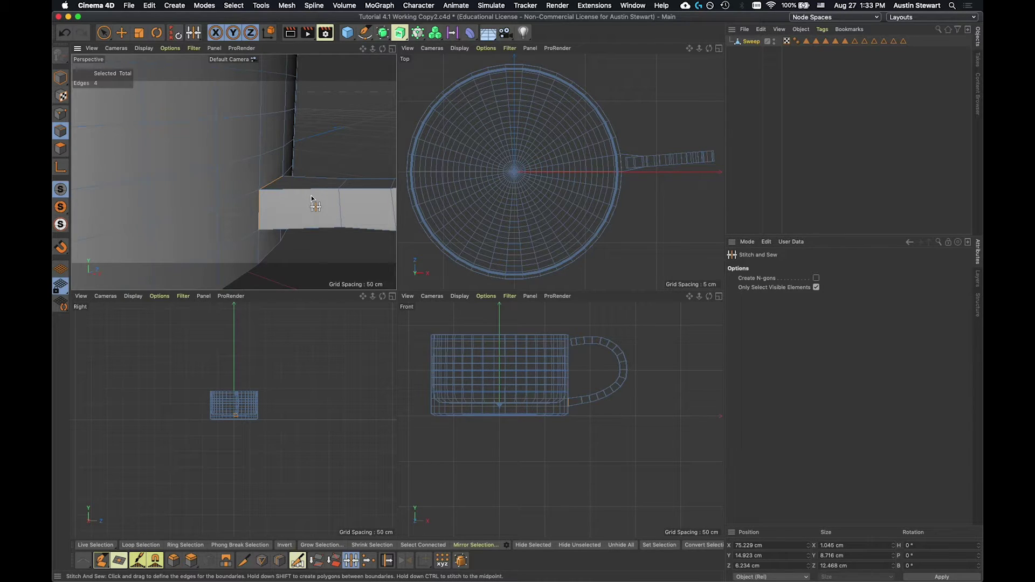
Step: Add one loop cut around the lower handle section next to the mug, at about 12.4% offset (2.042 cm)
key(k)
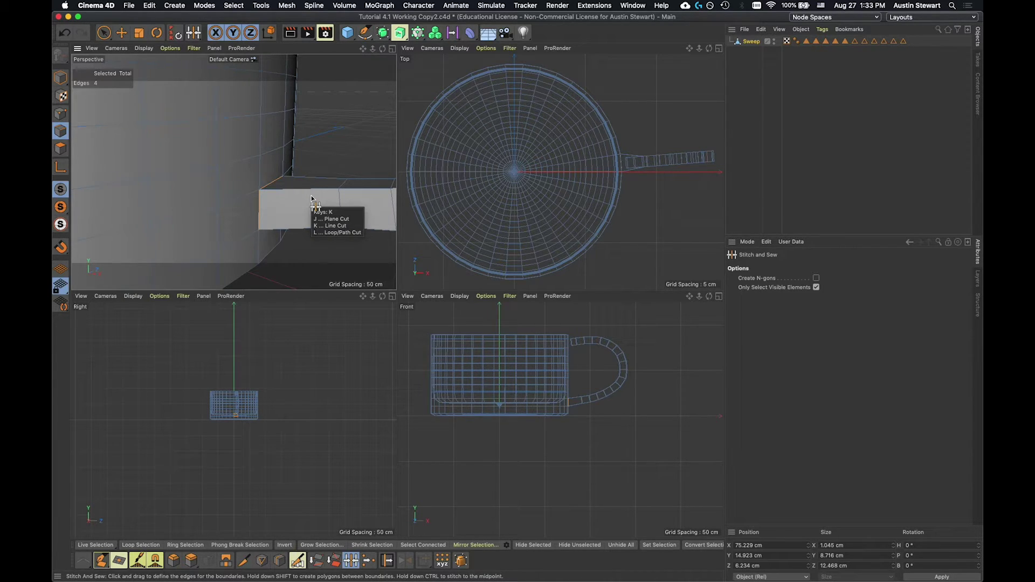
key(l)
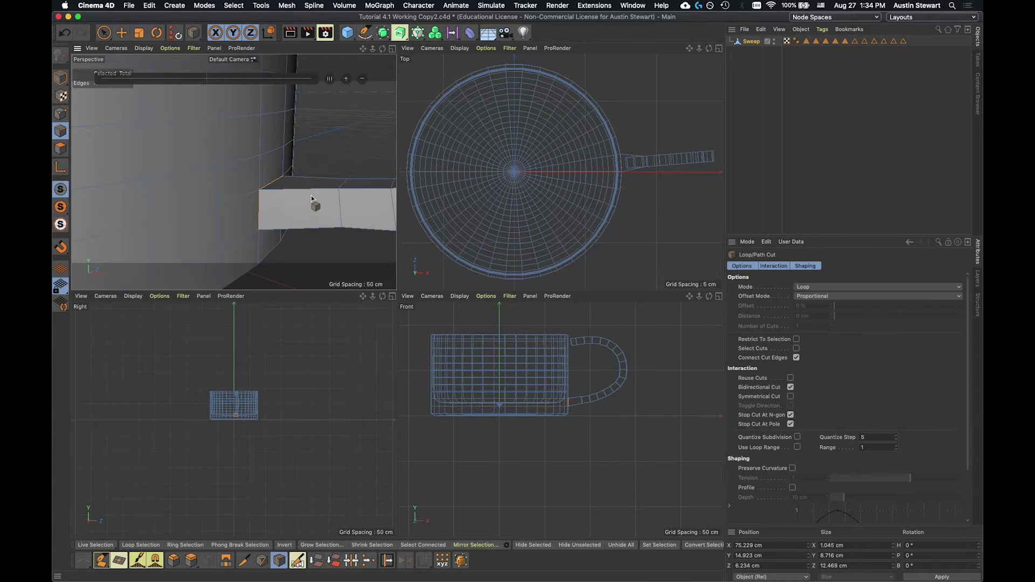
click(335, 228)
click(333, 226)
click(331, 225)
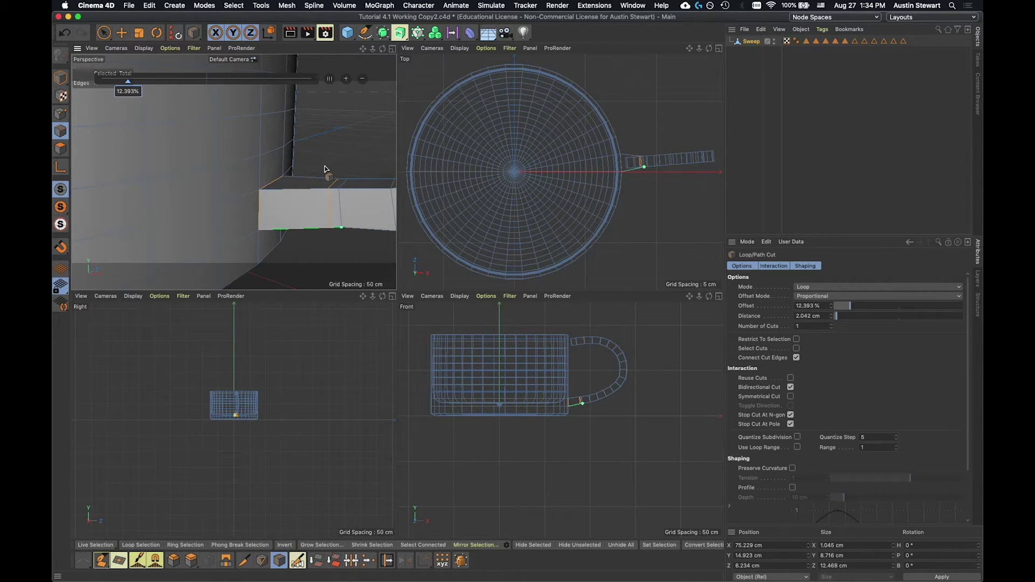
Step: Loop-select the new cut on the lower handle and move it toward the mug, to an X position of about 84.8 cm
key(u)
key(l)
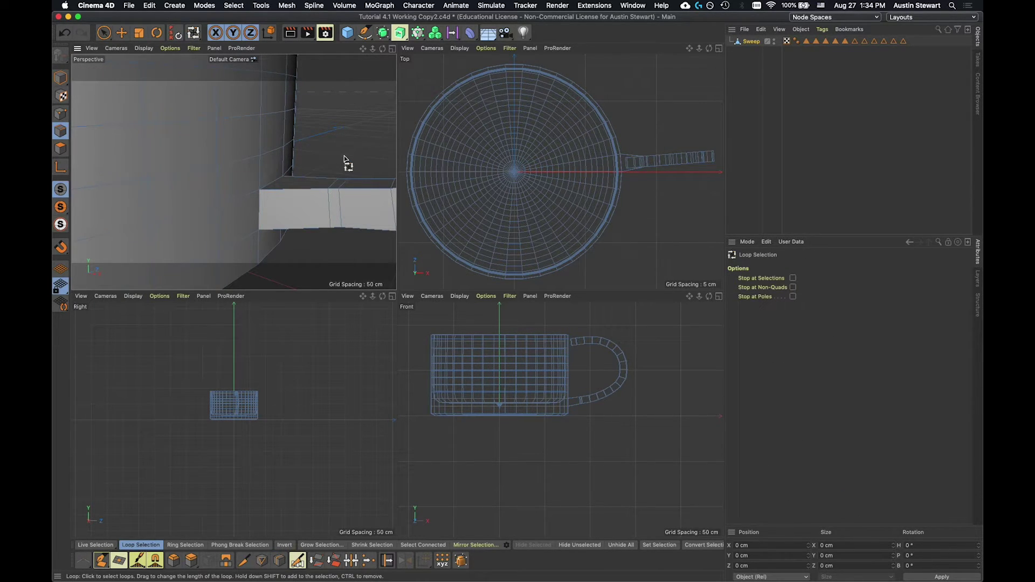
click(329, 210)
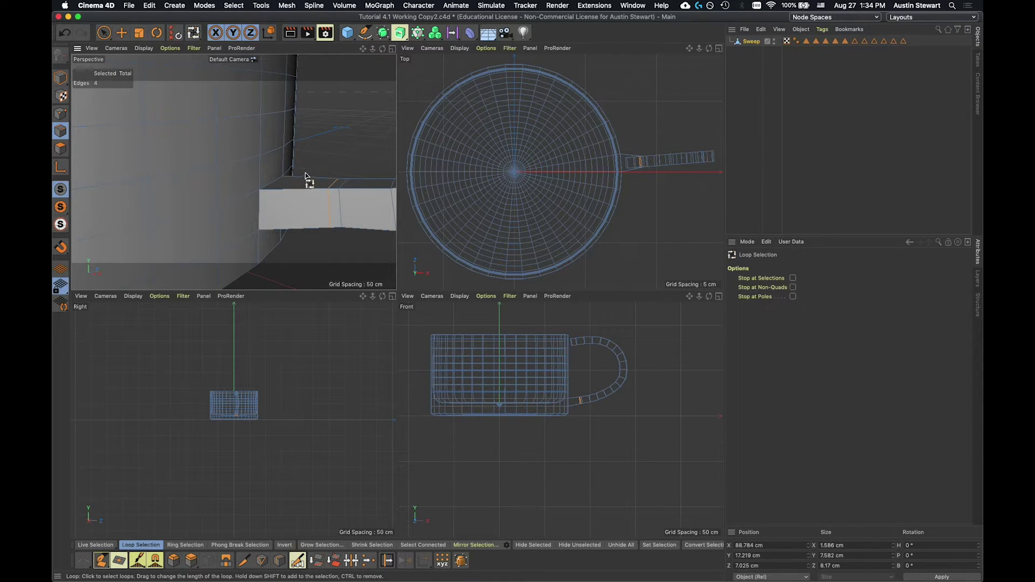
key(e)
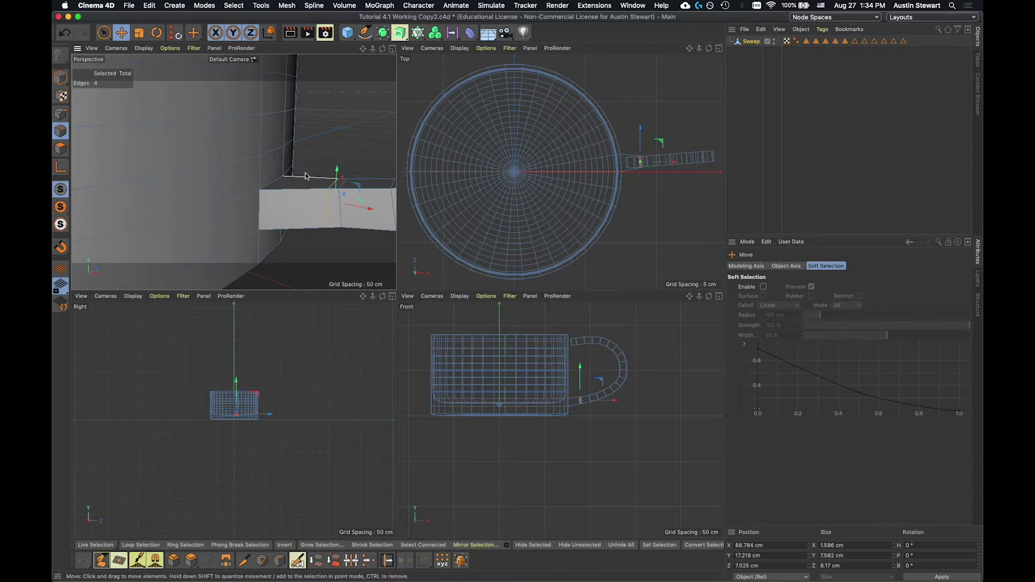
alt+drag(313, 229, 240, 261)
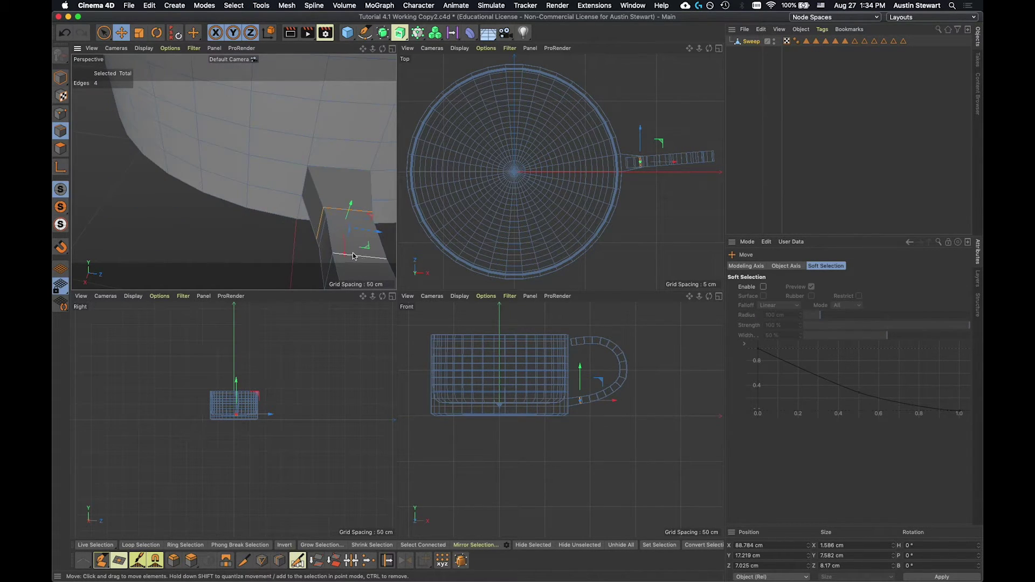
drag(346, 253, 371, 224)
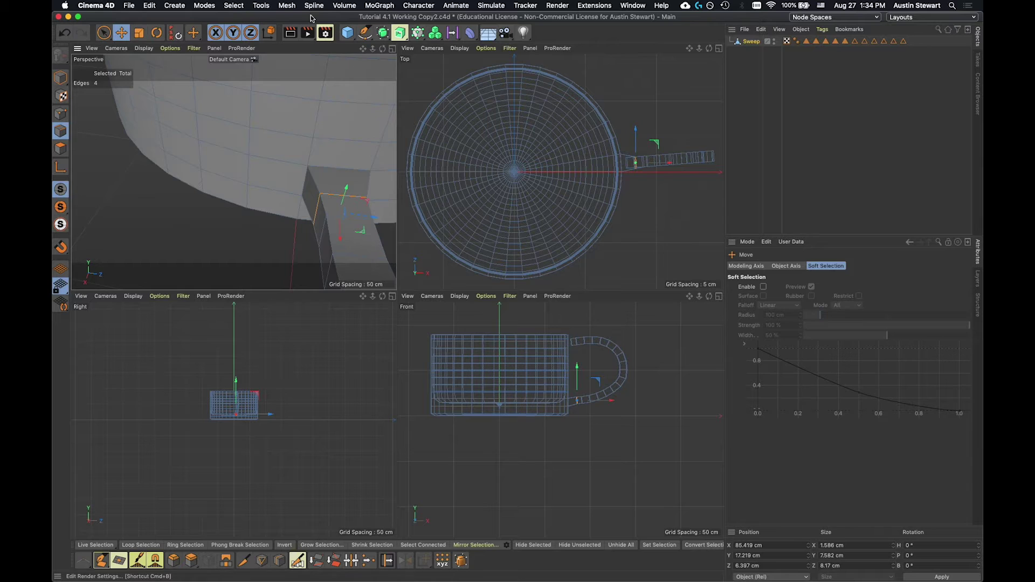
key(w)
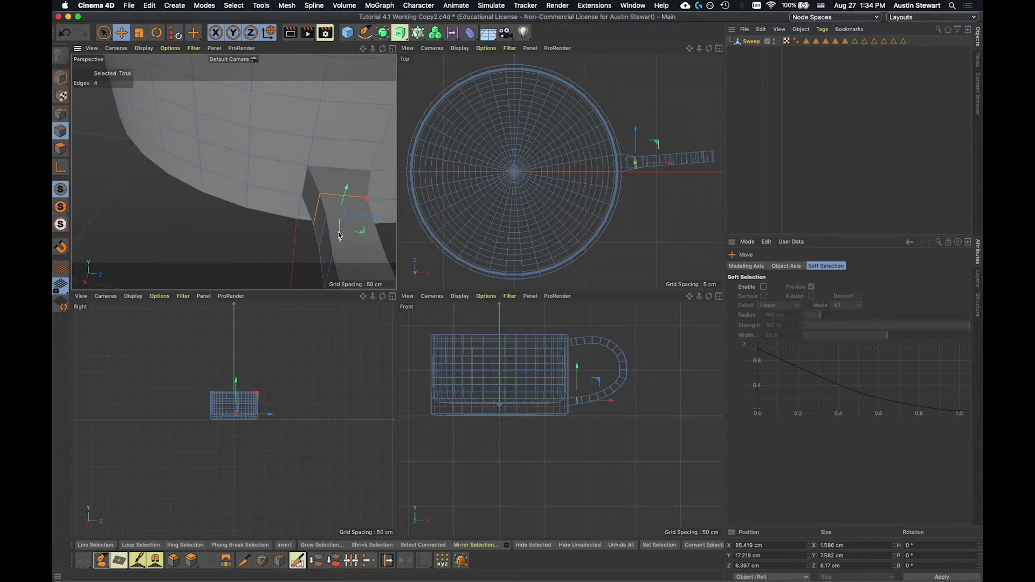
drag(339, 234, 373, 213)
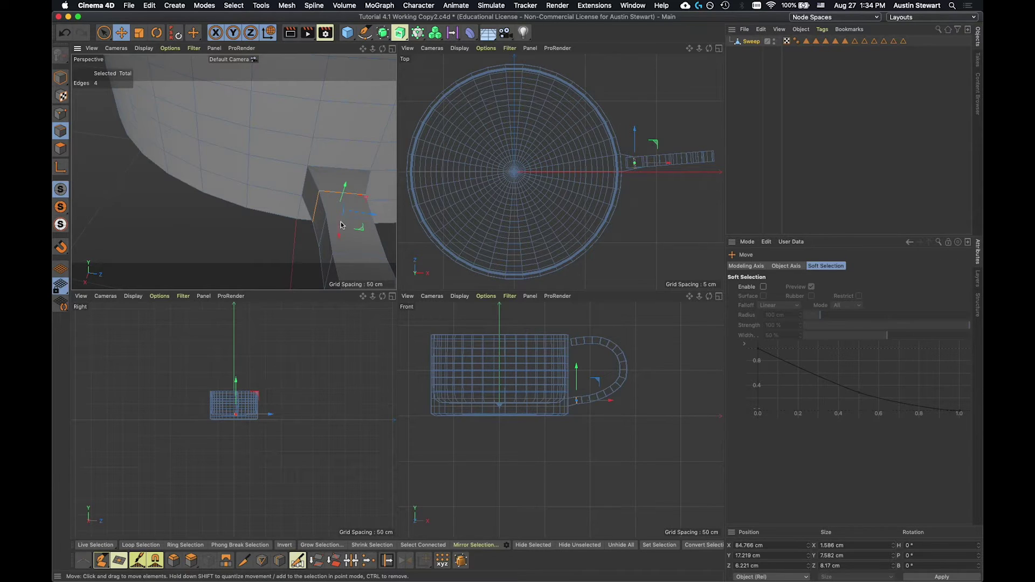
Step: Bridge the near-side corner points of the handle's upper end to the mug's upper opening in point mode, forming a side polygon
alt+drag(313, 229, 302, 254)
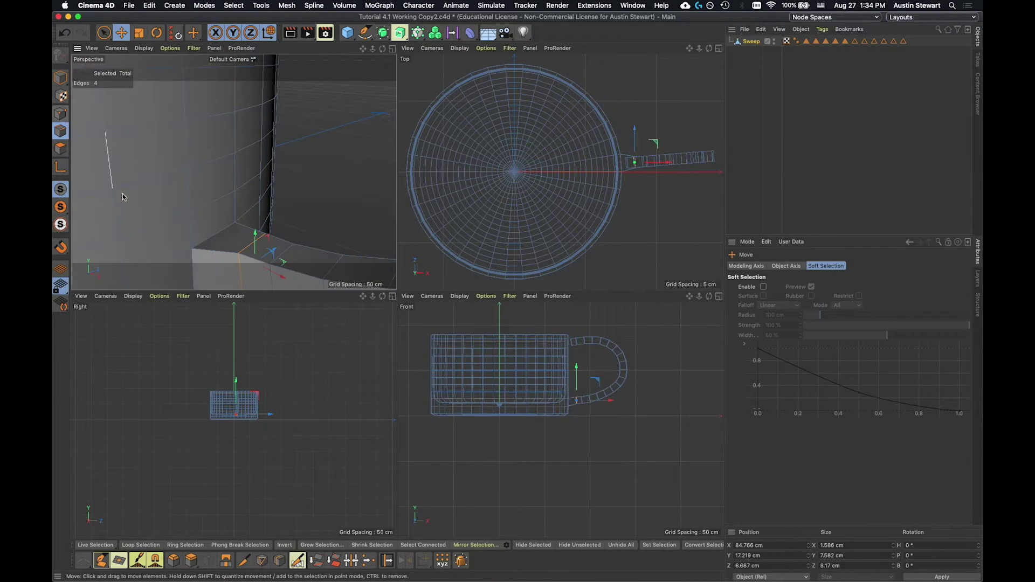
alt+drag(184, 156, 172, 259)
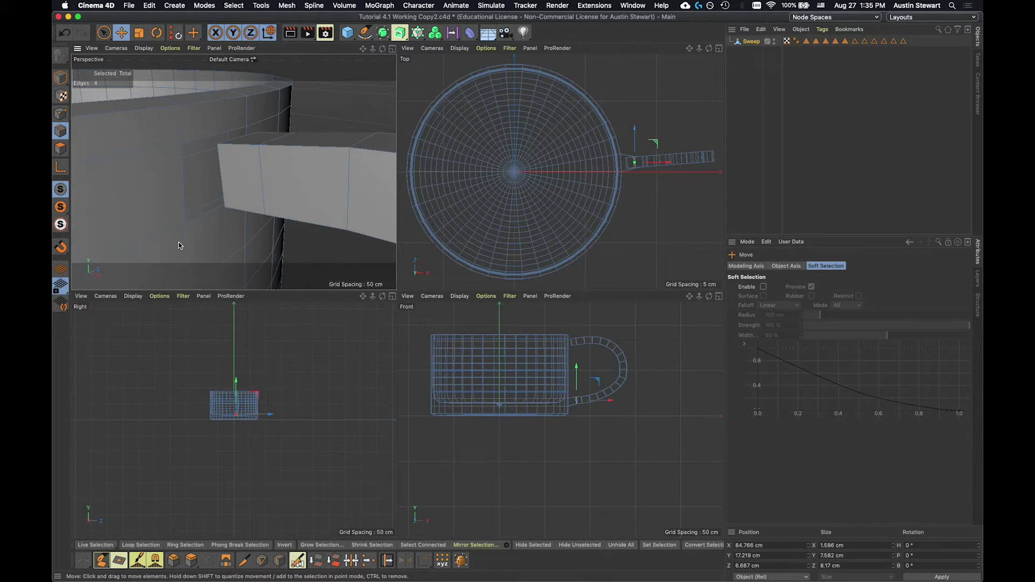
click(226, 561)
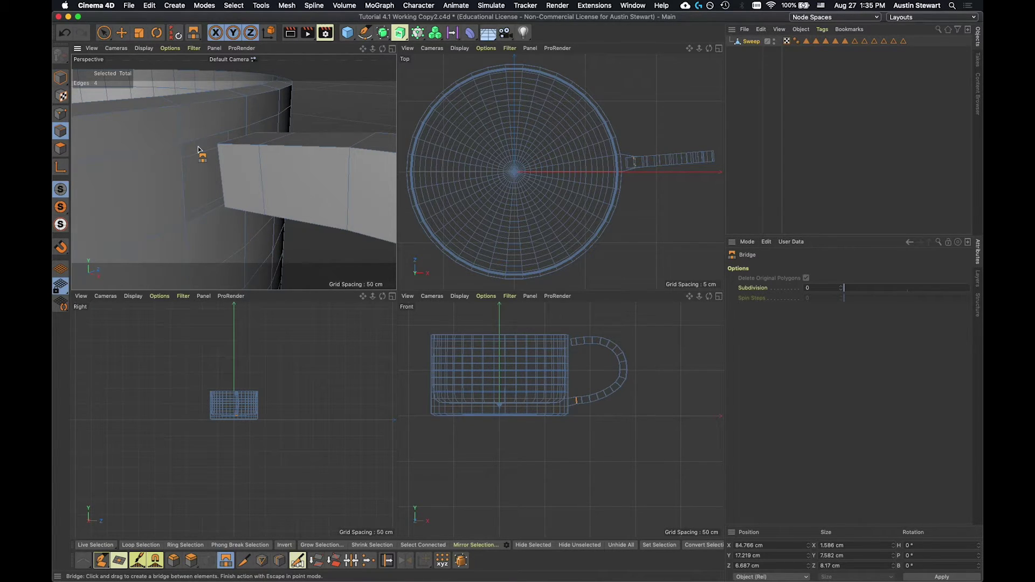
drag(198, 149, 216, 148)
key(super+z)
drag(236, 143, 199, 144)
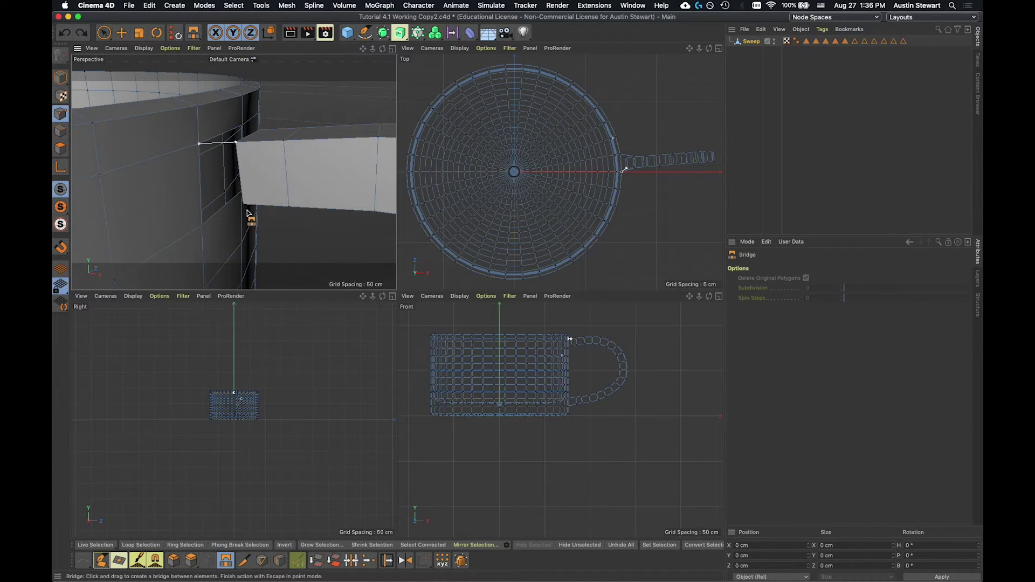
drag(243, 206, 205, 227)
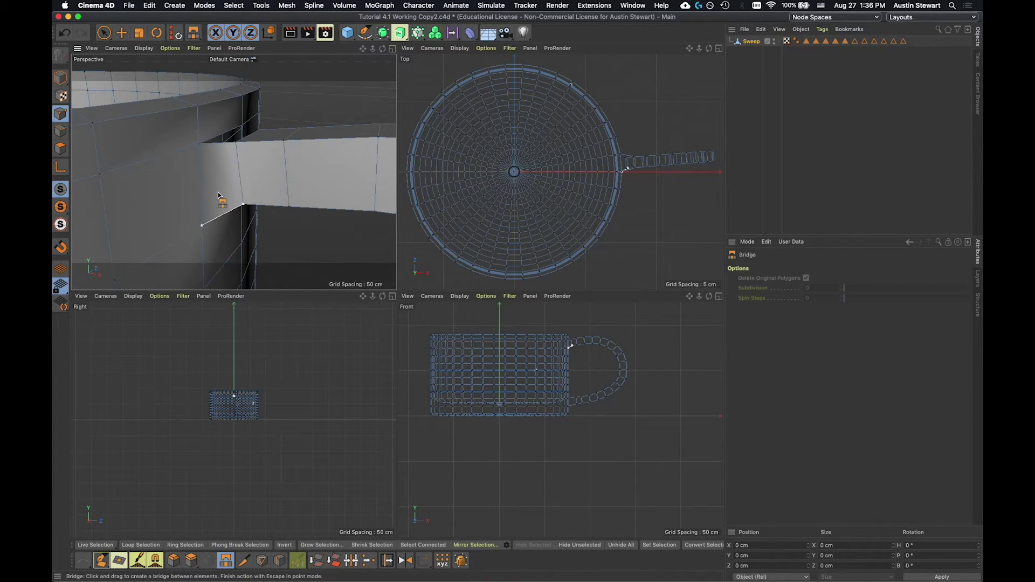
Step: Check the new side polygon, and bridge the top corner points of the handle's upper end to the mug opening, forming the top polygon
alt+drag(246, 204, 200, 213)
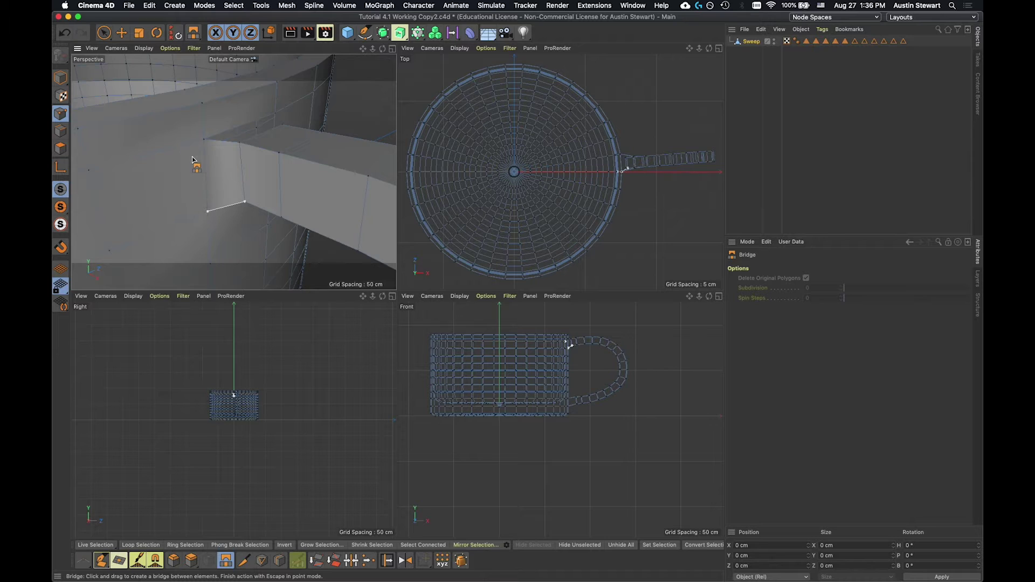
click(58, 151)
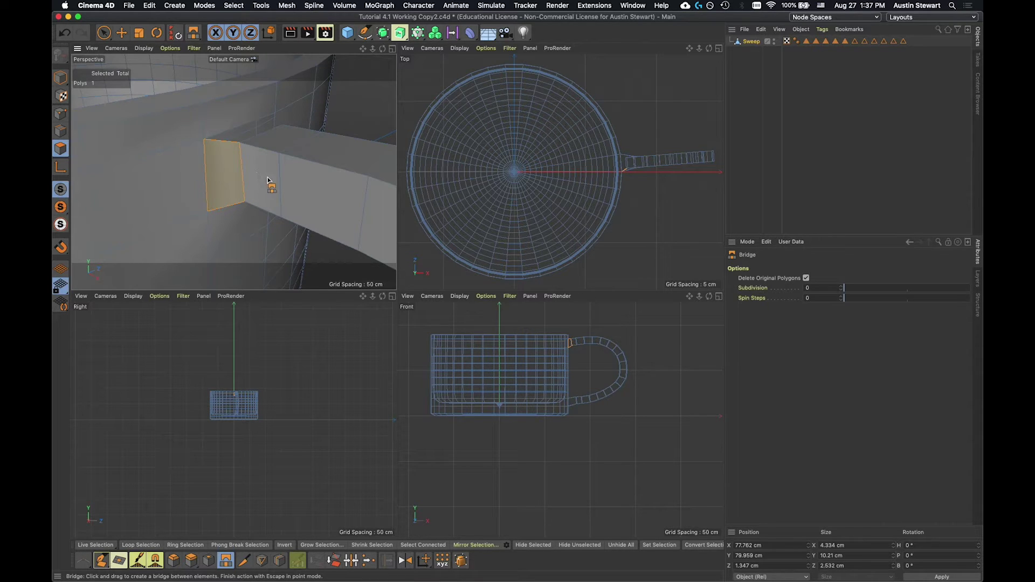
alt+drag(268, 177, 233, 165)
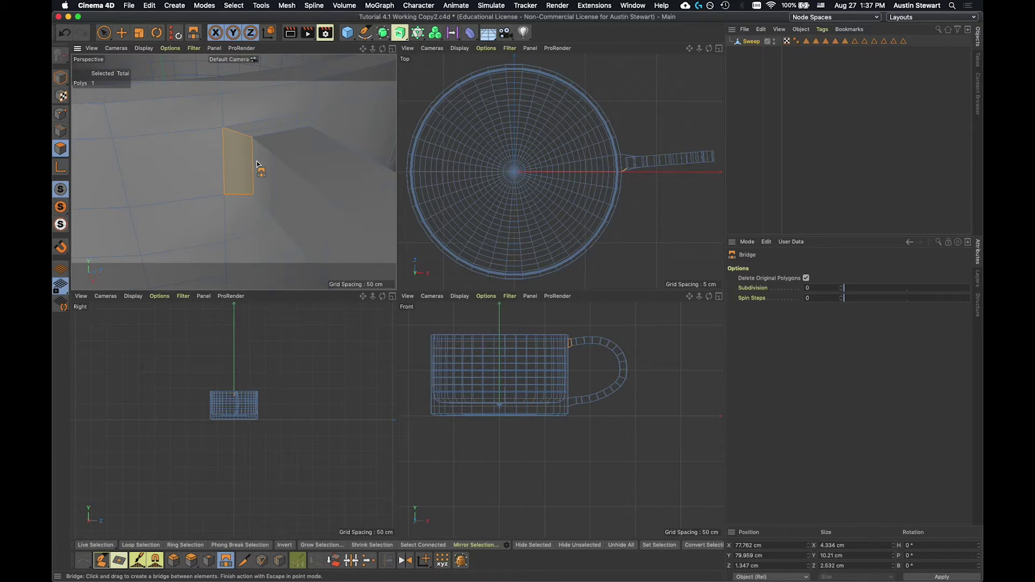
alt+drag(257, 164, 231, 180)
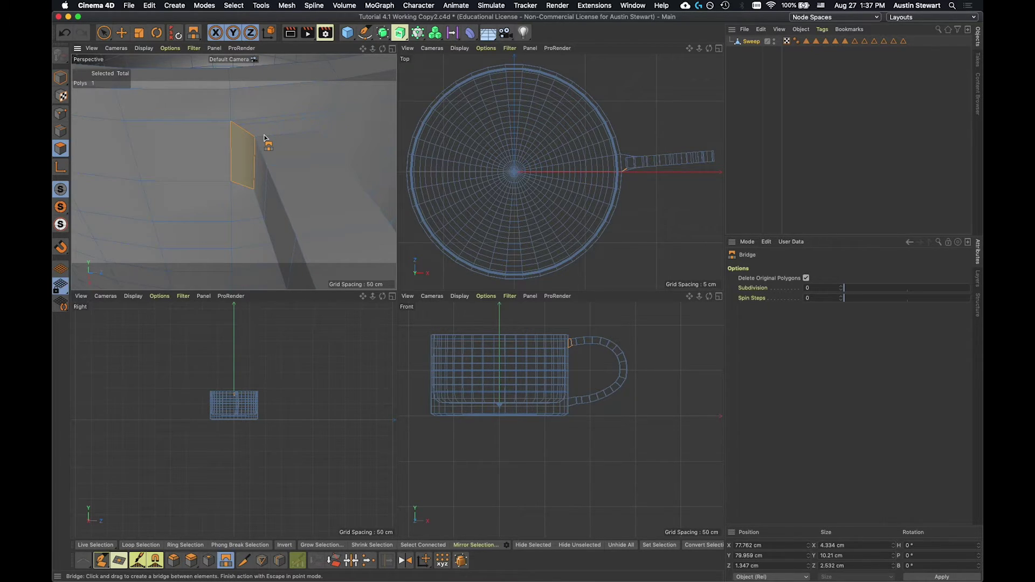
mouse_move(276, 159)
alt+mouse_down()
mouse_move(215, 157)
mouse_move(223, 146)
alt+mouse_up()
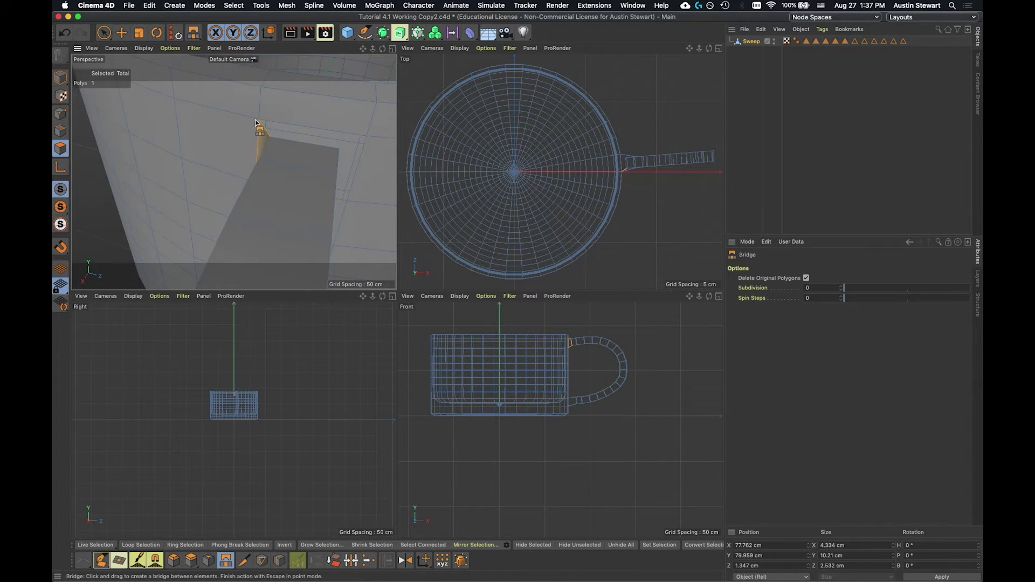
alt+drag(280, 193, 254, 199)
click(61, 113)
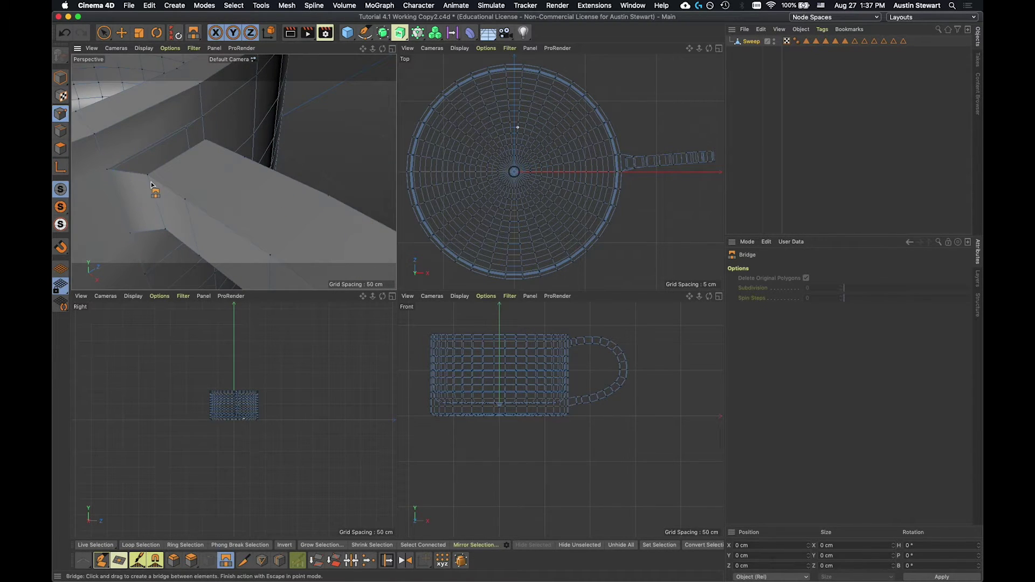
drag(147, 176, 106, 171)
drag(206, 141, 202, 116)
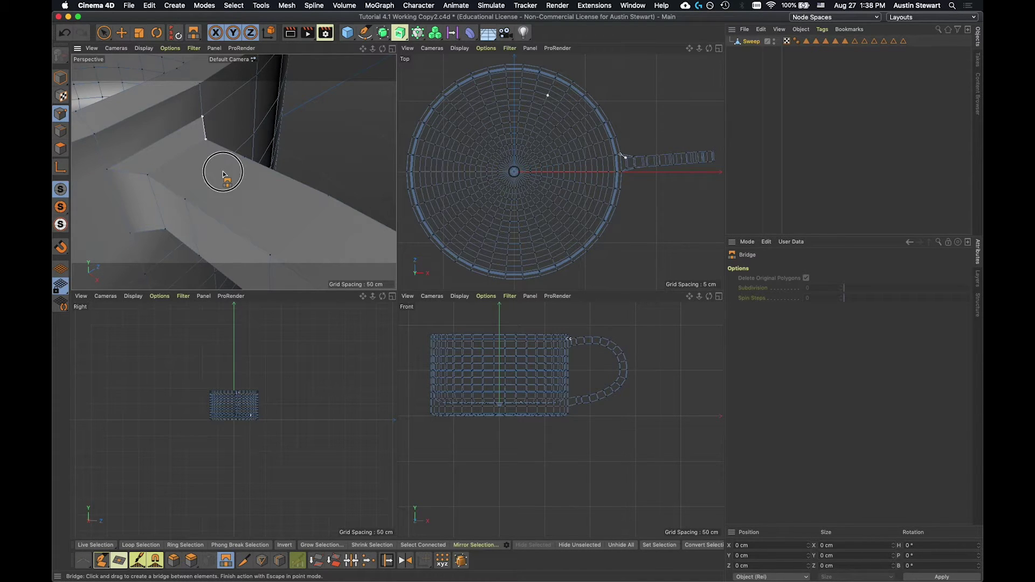
Step: Bridge the remaining corner points of the handle's upper end to the mug opening, forming the second side polygon and the bottom polygon
alt+drag(225, 173, 100, 147)
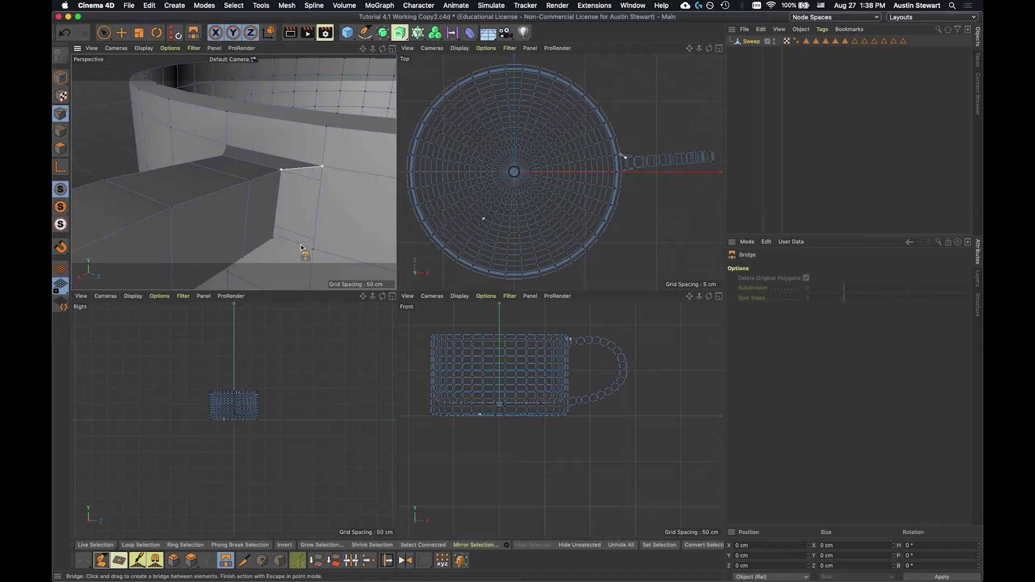
drag(273, 241, 278, 193)
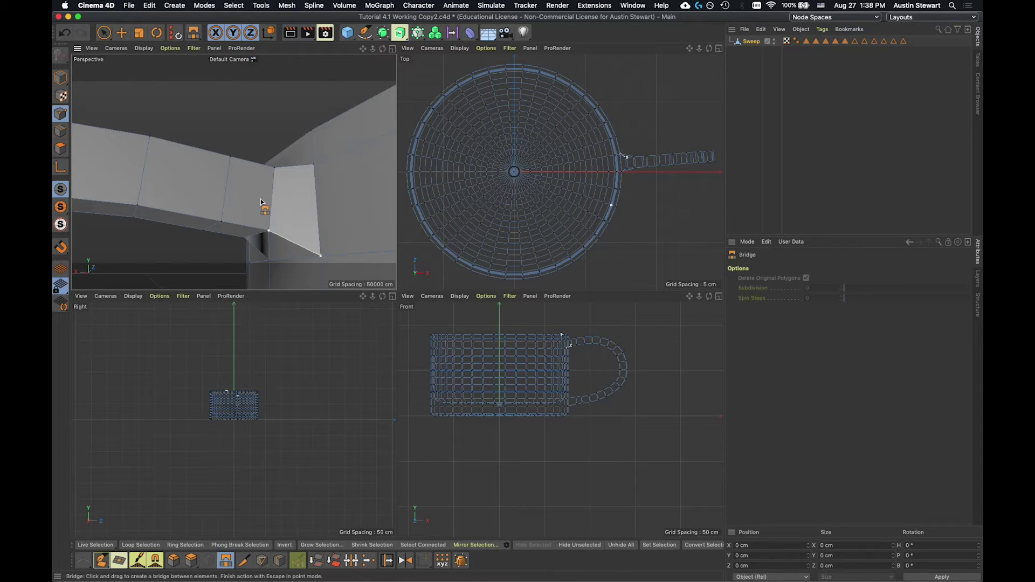
alt+drag(261, 200, 278, 177)
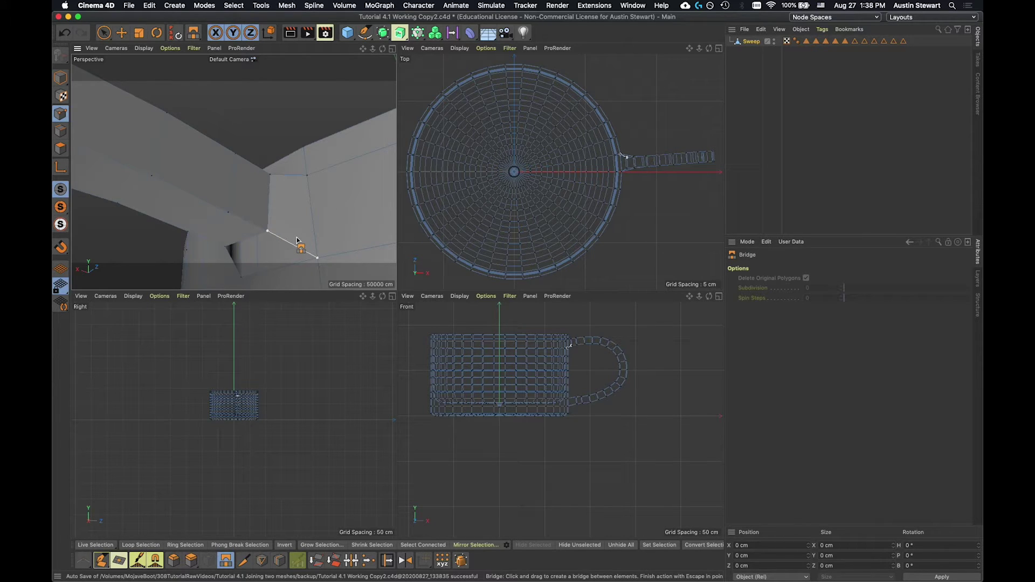
mouse_move(297, 241)
alt+mouse_down()
mouse_move(296, 225)
mouse_move(296, 234)
alt+mouse_up()
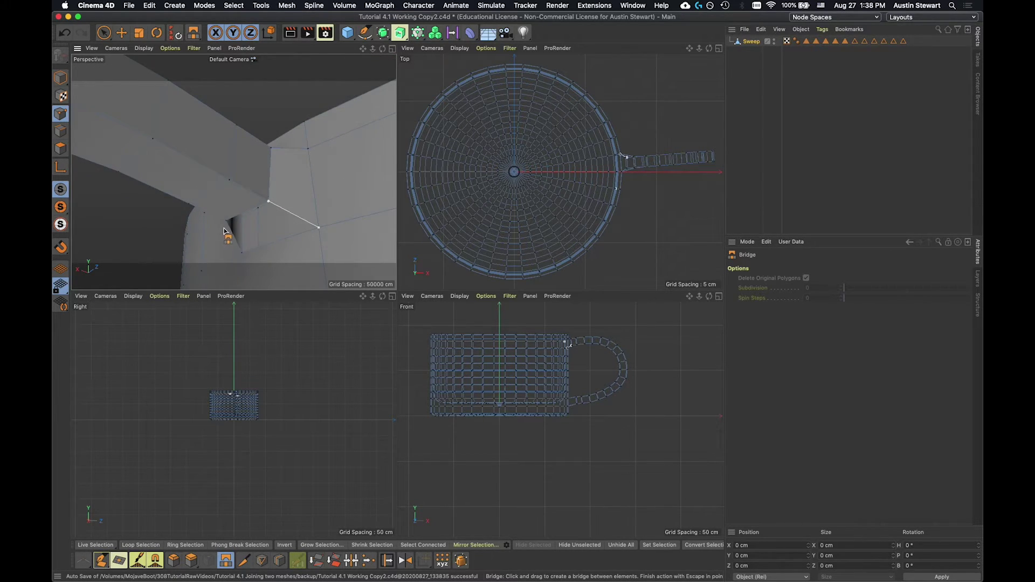
drag(226, 222, 237, 256)
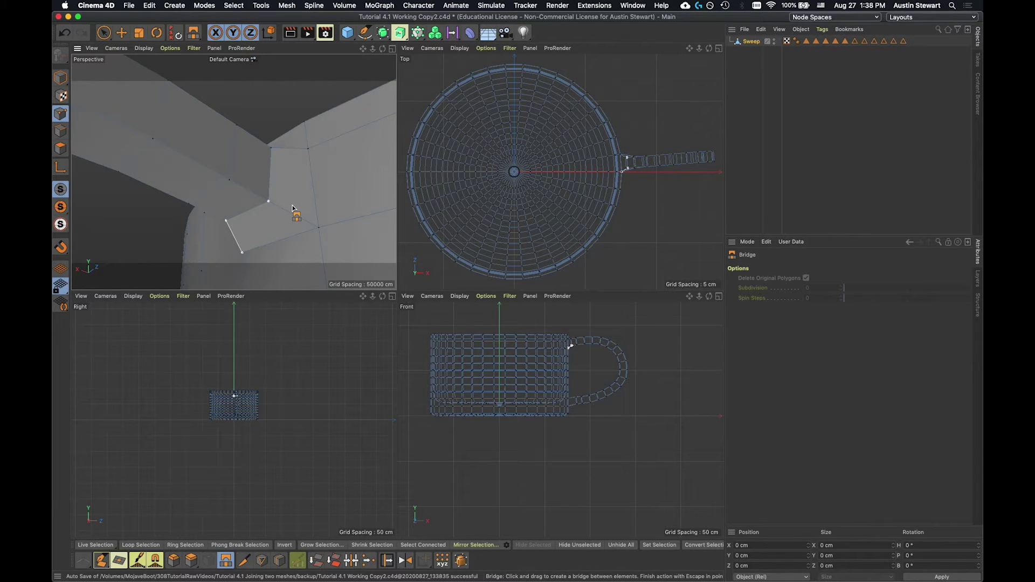
alt+drag(292, 208, 261, 252)
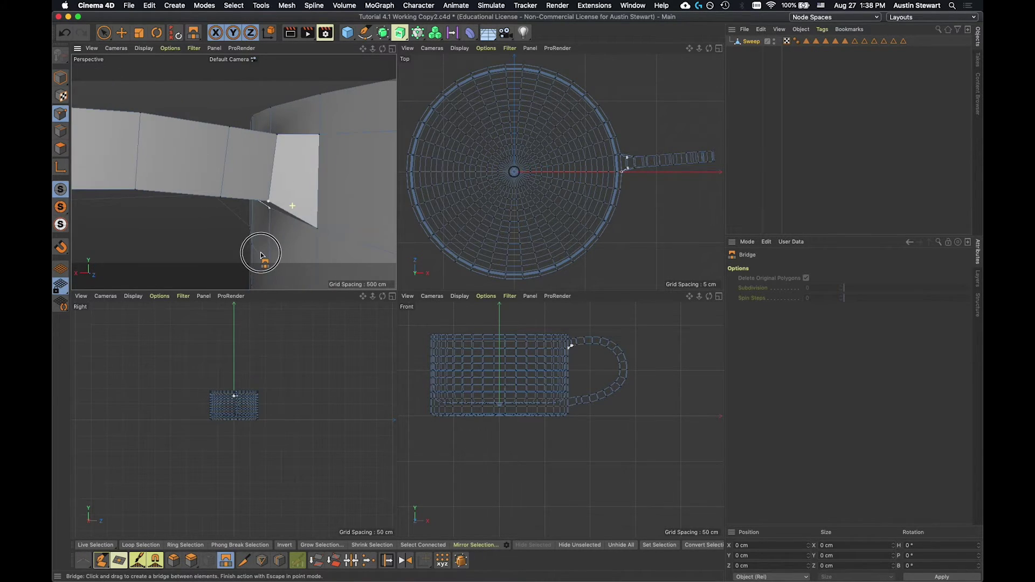
Step: In polygon mode, live-select the three blue-shaded bridge polygons at the handle's upper end: top, bottom and one side
click(60, 149)
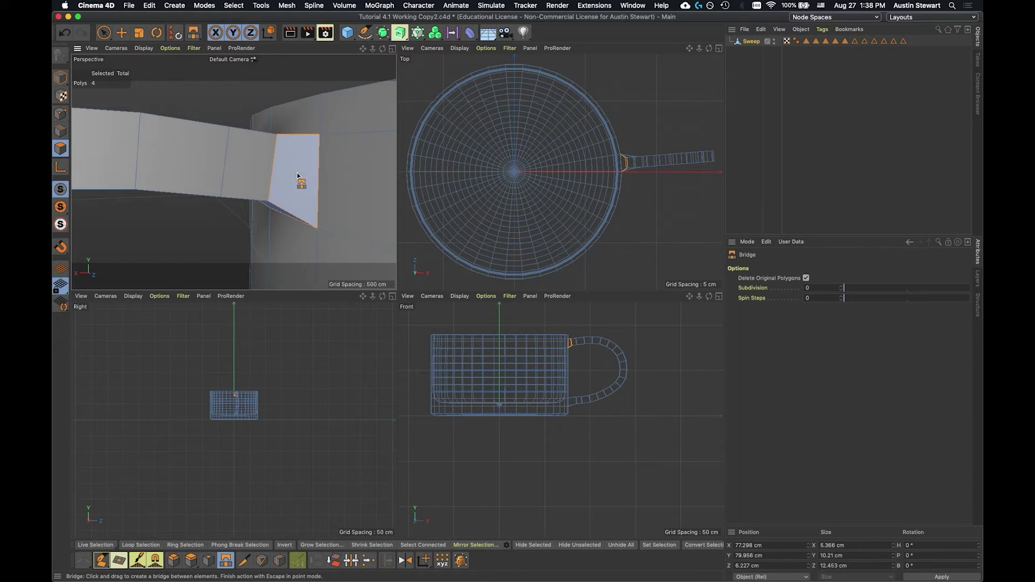
alt+drag(297, 176, 329, 213)
mouse_move(298, 173)
alt+mouse_down()
mouse_move(382, 155)
mouse_move(296, 173)
mouse_move(358, 215)
mouse_move(318, 180)
mouse_move(383, 127)
mouse_move(300, 175)
alt+mouse_up()
alt+drag(265, 139, 227, 184)
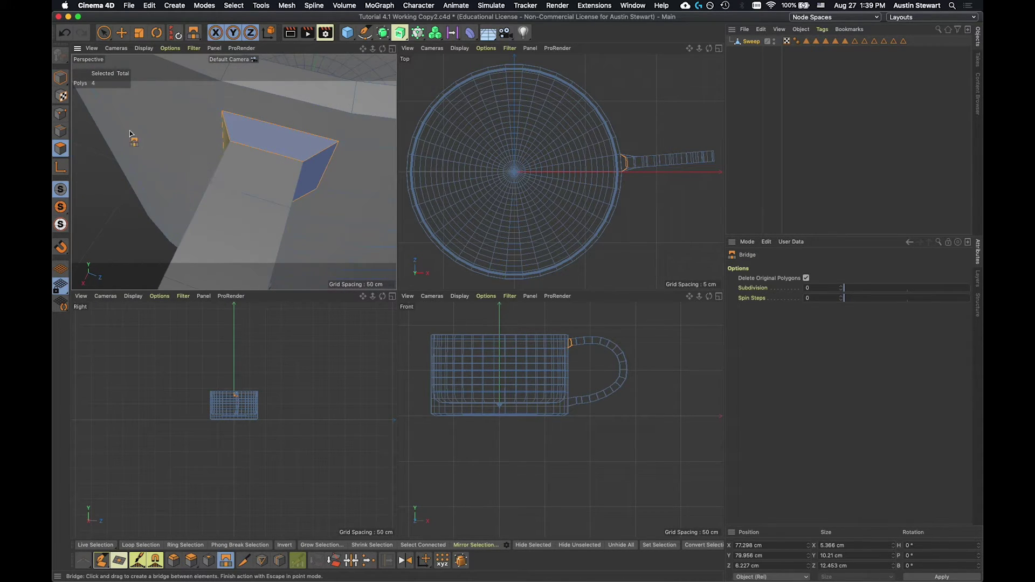
click(104, 32)
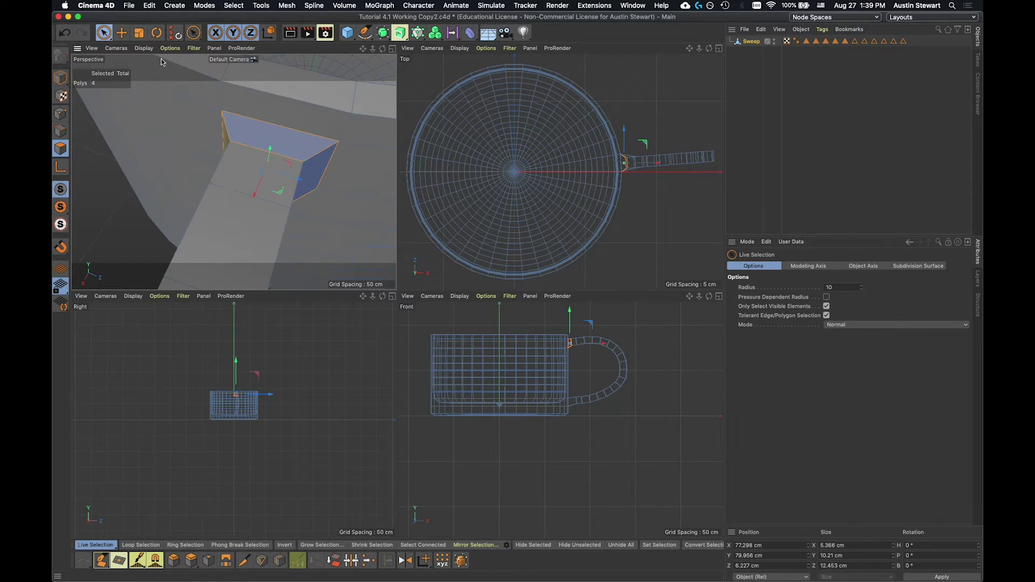
click(98, 176)
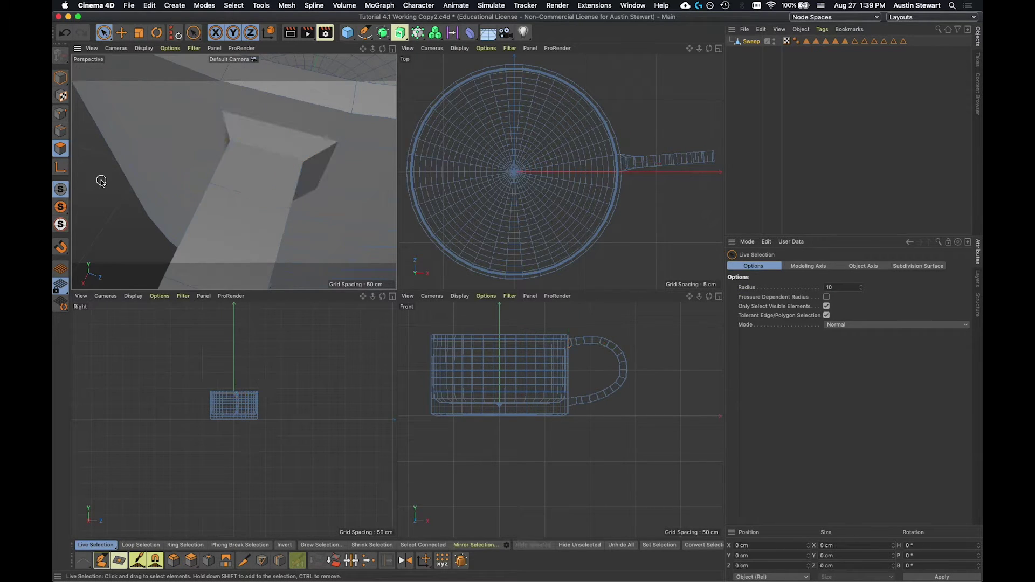
click(280, 138)
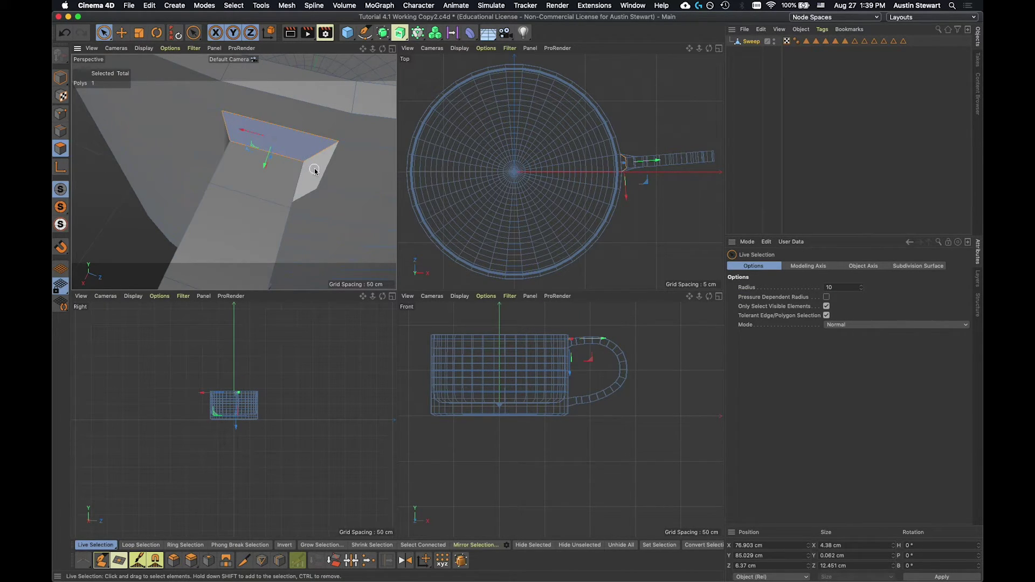
shift+click(315, 171)
alt+drag(330, 232, 273, 141)
shift+click(269, 144)
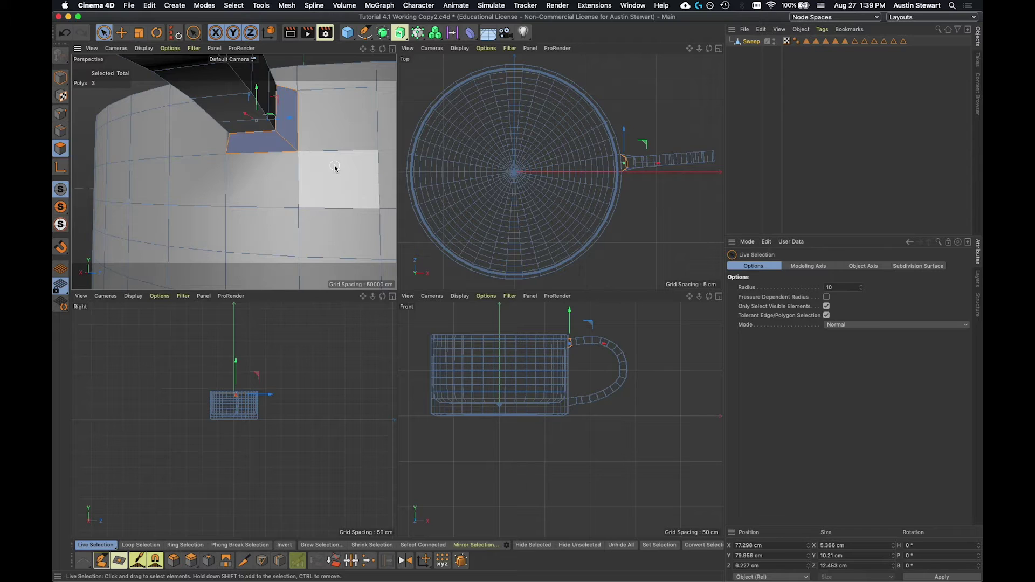
Step: Try to align the normals of the three selected bridge polygons with User Normals enabled
click(285, 5)
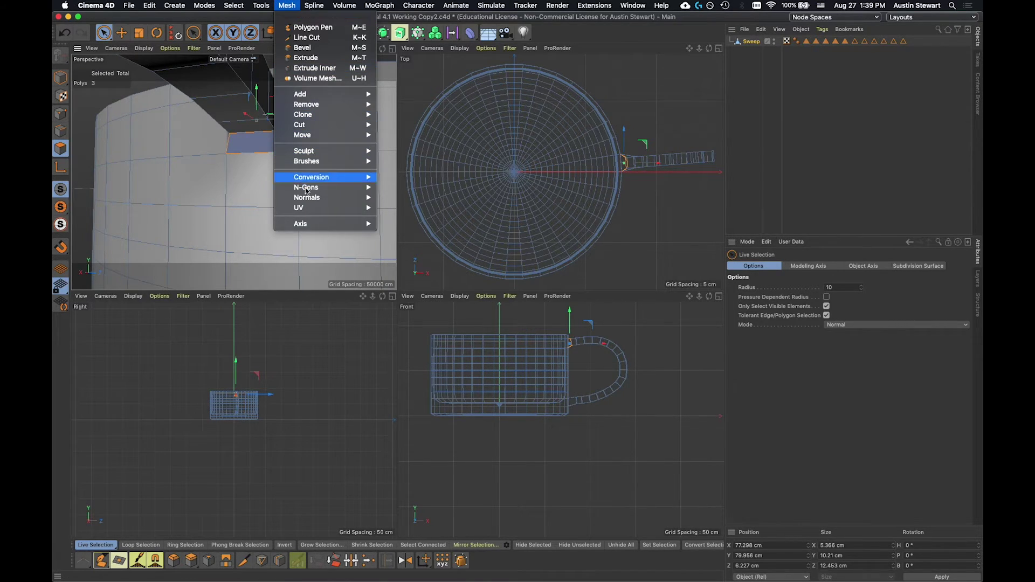
mouse_move(312, 201)
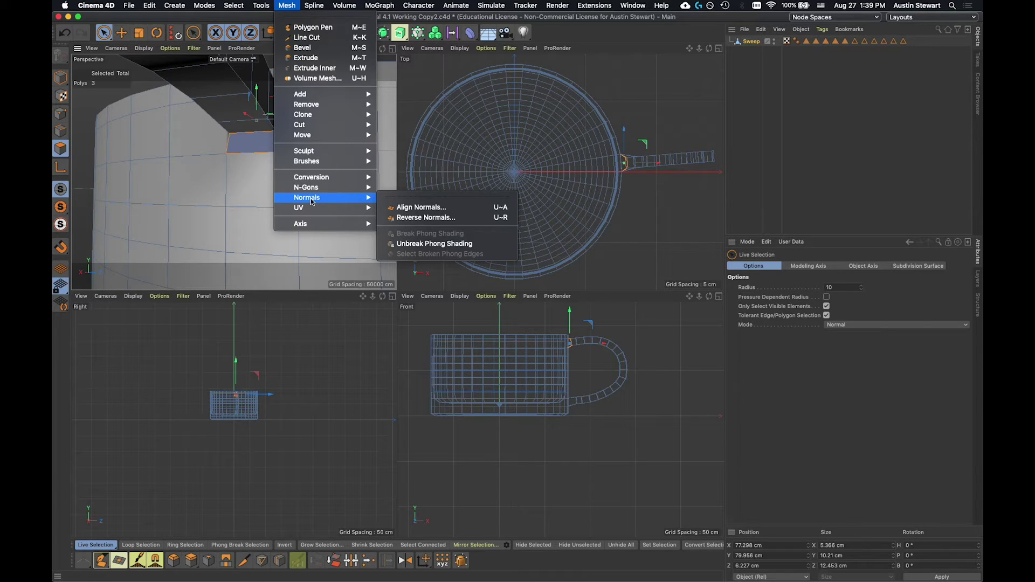
click(435, 209)
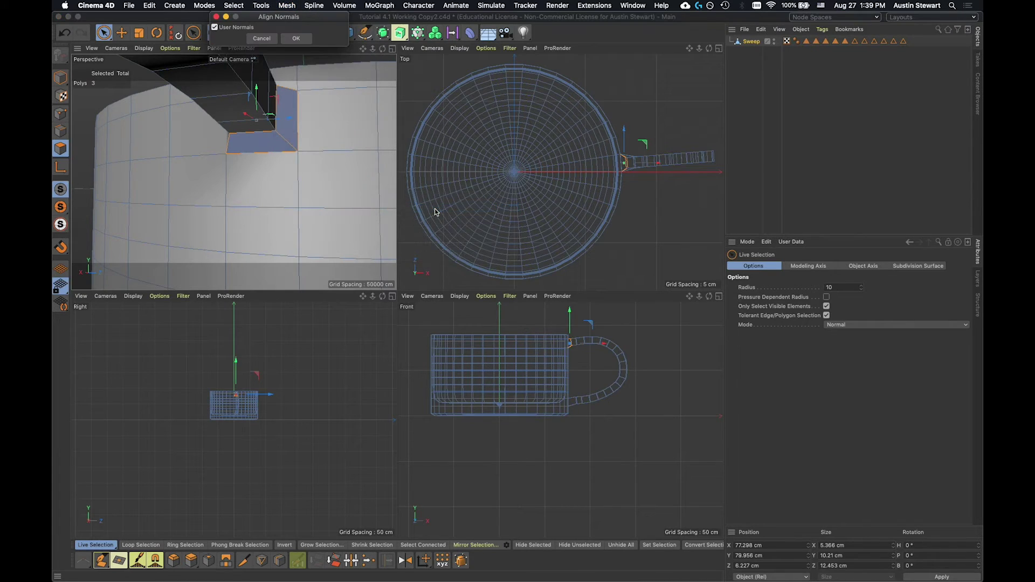
click(297, 39)
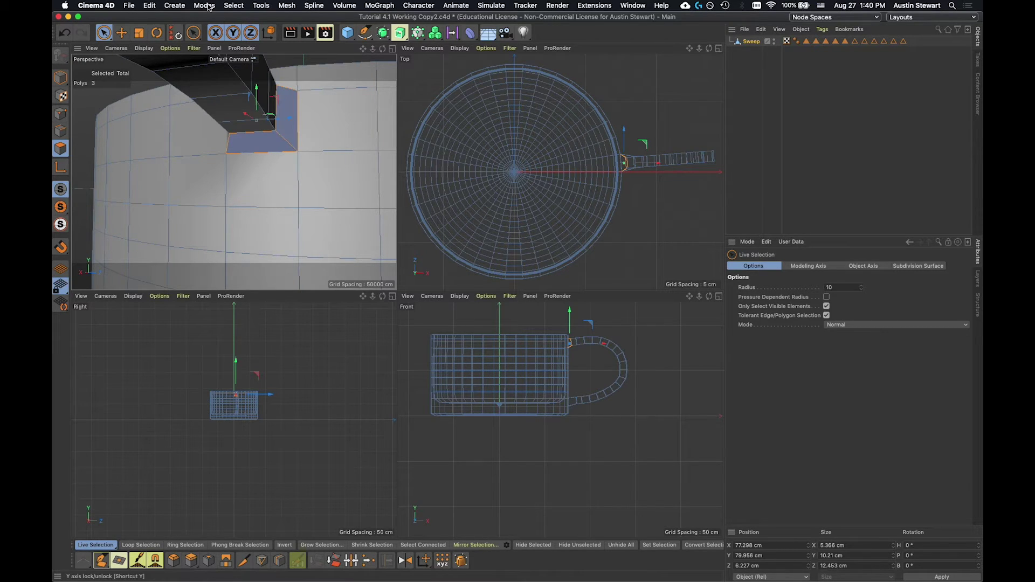
Step: Reverse the normals of the three selected bridge polygons with User Normals enabled
click(296, 6)
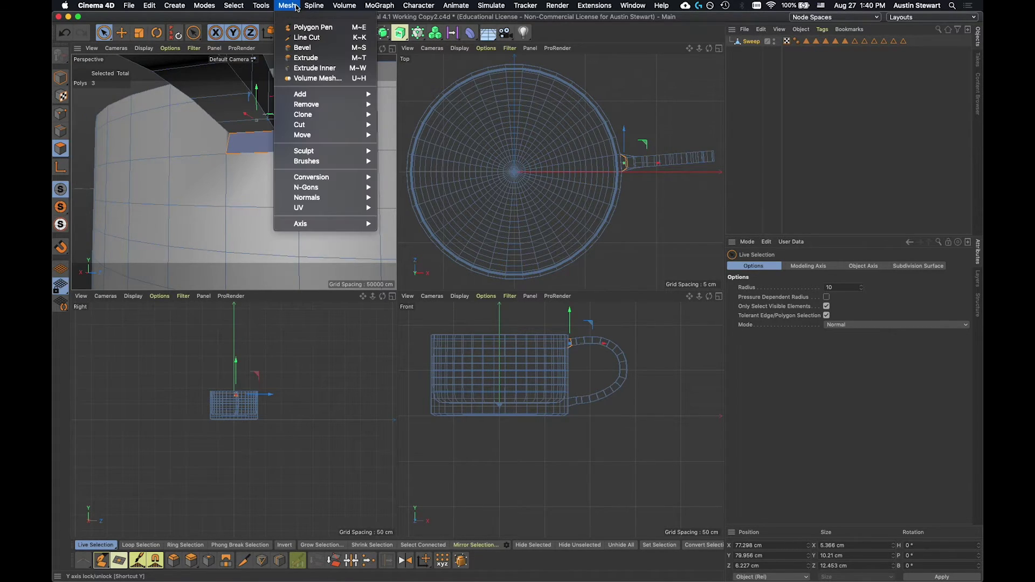
mouse_move(311, 160)
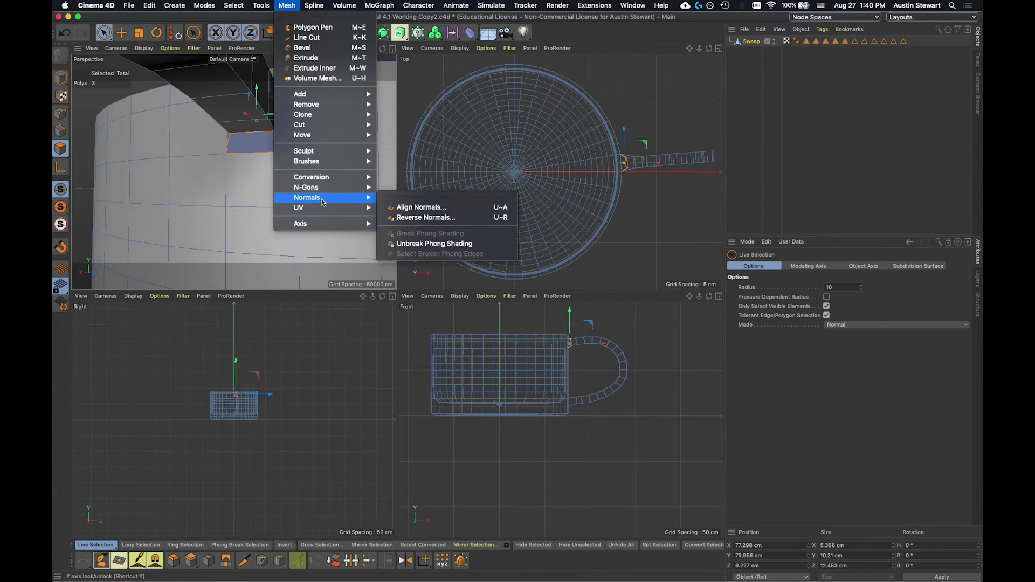
click(409, 218)
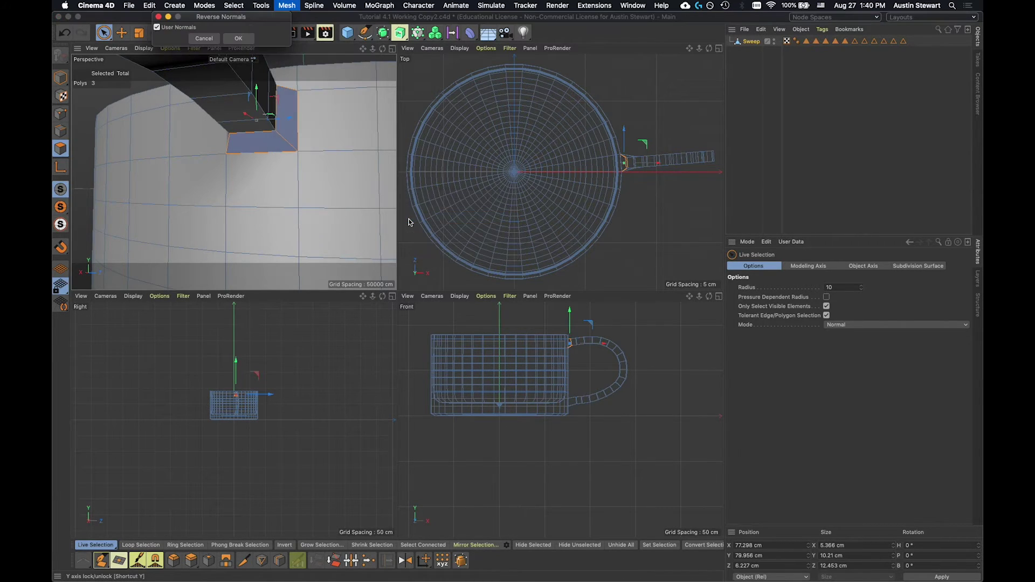
click(238, 41)
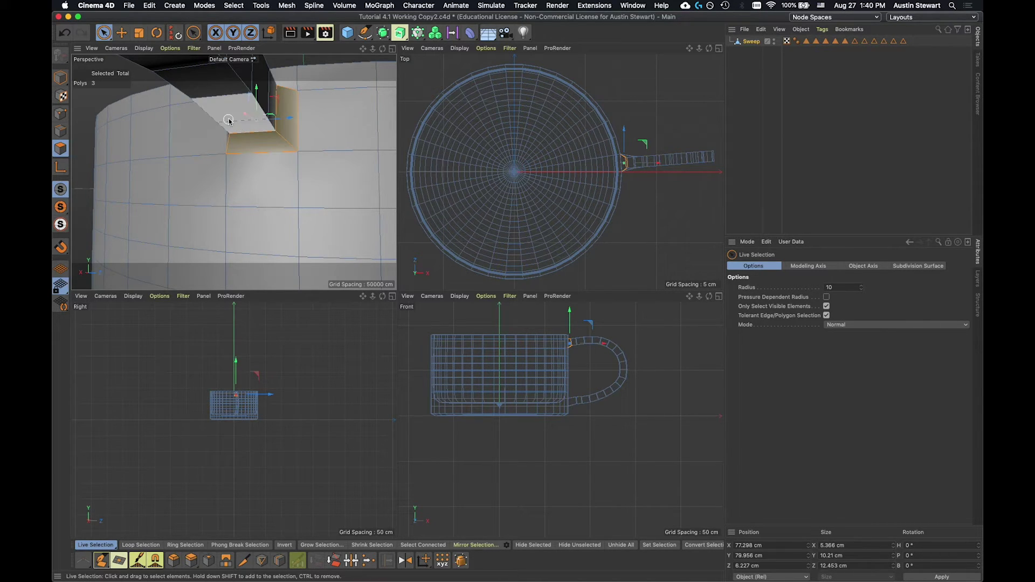
Step: Check the normal direction on the handle's underside and the bridge polygons, and examine the whole joined mug
drag(237, 116, 272, 106)
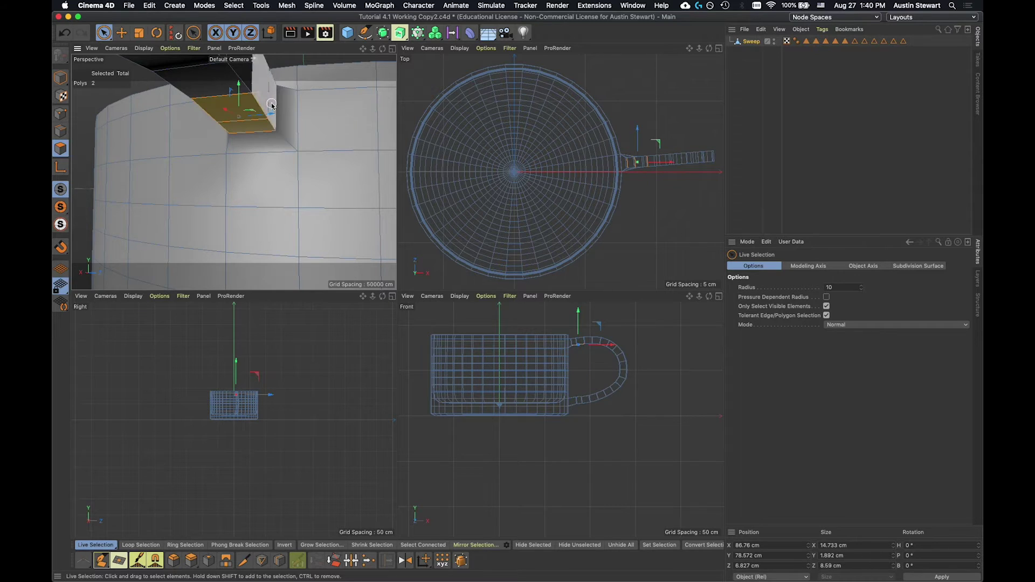
key(Delete)
click(254, 141)
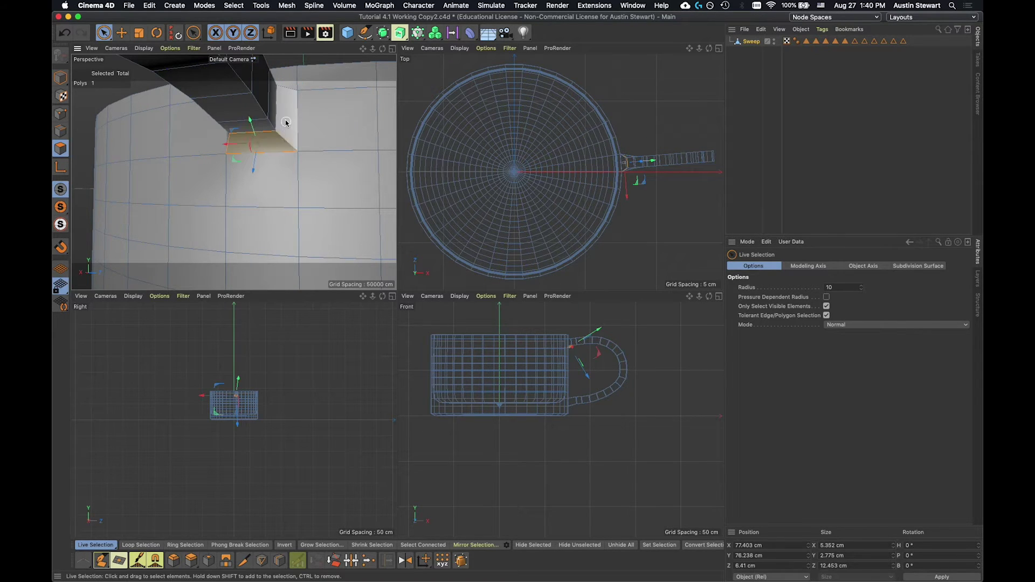
click(286, 123)
alt+drag(205, 181, 275, 220)
scroll(274, 220, down, 10)
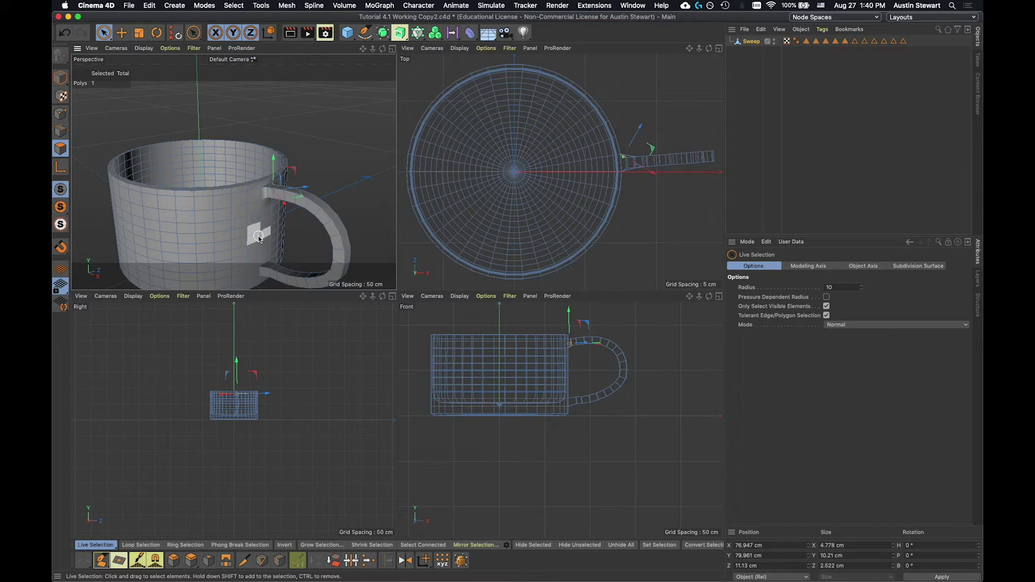
mouse_move(259, 237)
alt+mouse_down()
mouse_move(221, 195)
mouse_move(324, 184)
mouse_move(320, 173)
mouse_move(313, 178)
mouse_move(337, 232)
mouse_move(302, 187)
mouse_move(348, 165)
mouse_move(330, 182)
mouse_move(299, 180)
alt+mouse_up()
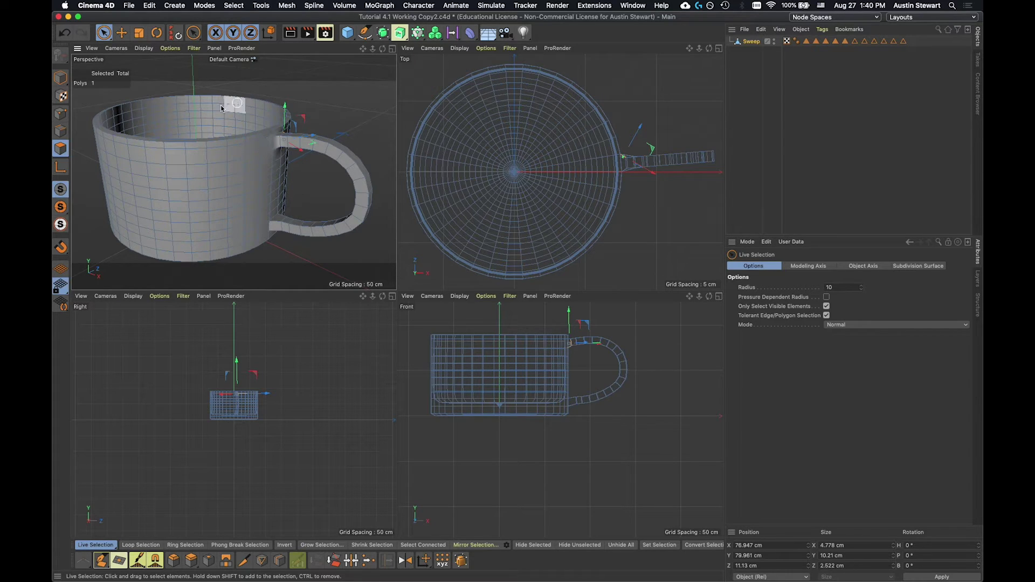
click(272, 132)
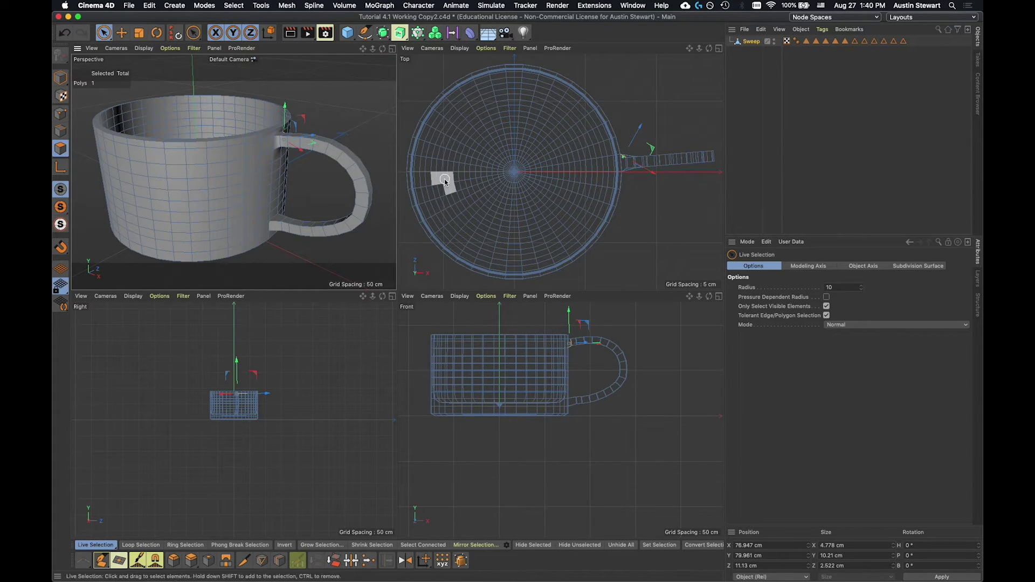
click(235, 167)
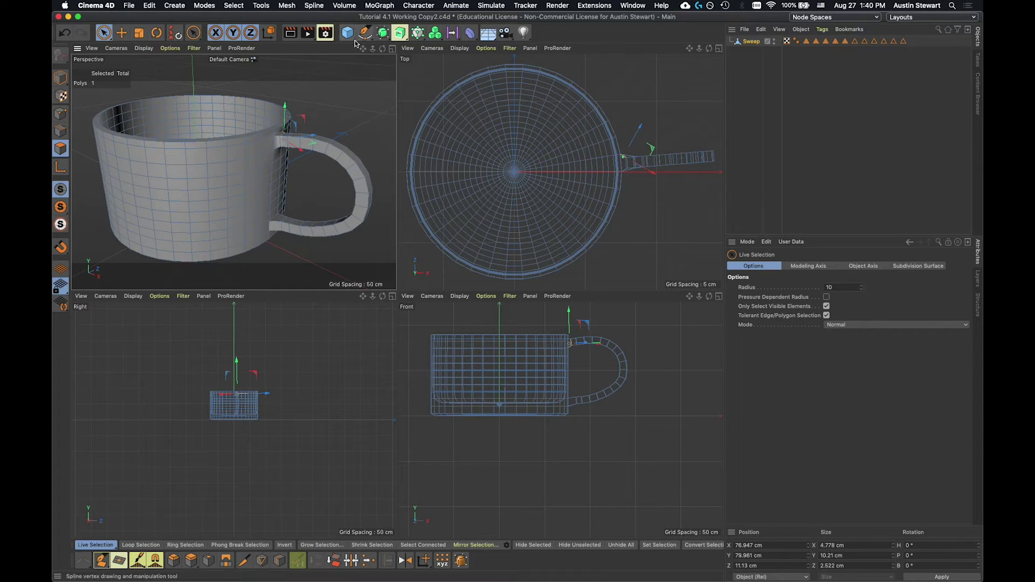
Step: Add a Subdivision Surface and make the Sweep mesh its child
click(383, 33)
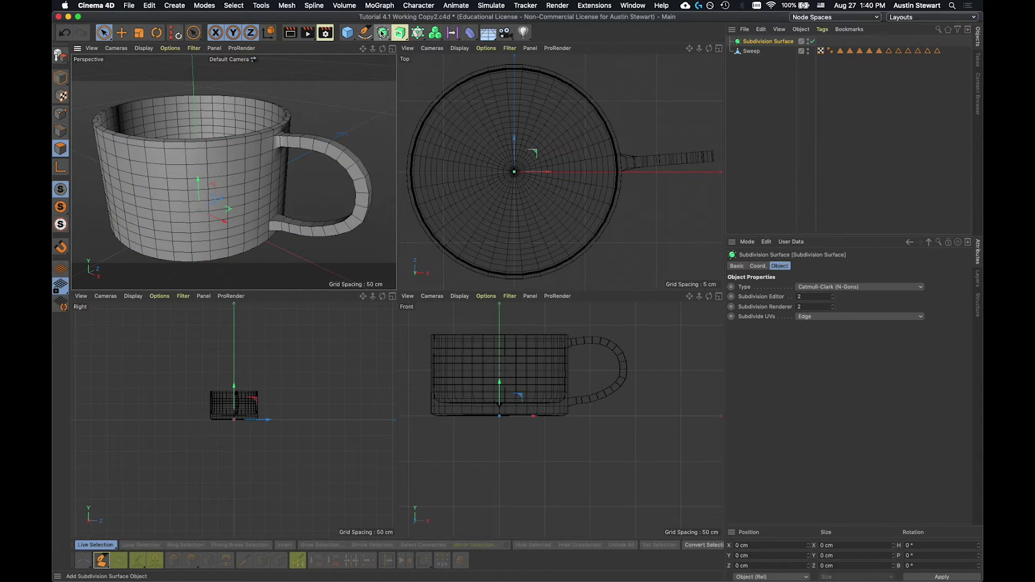
drag(755, 52, 759, 43)
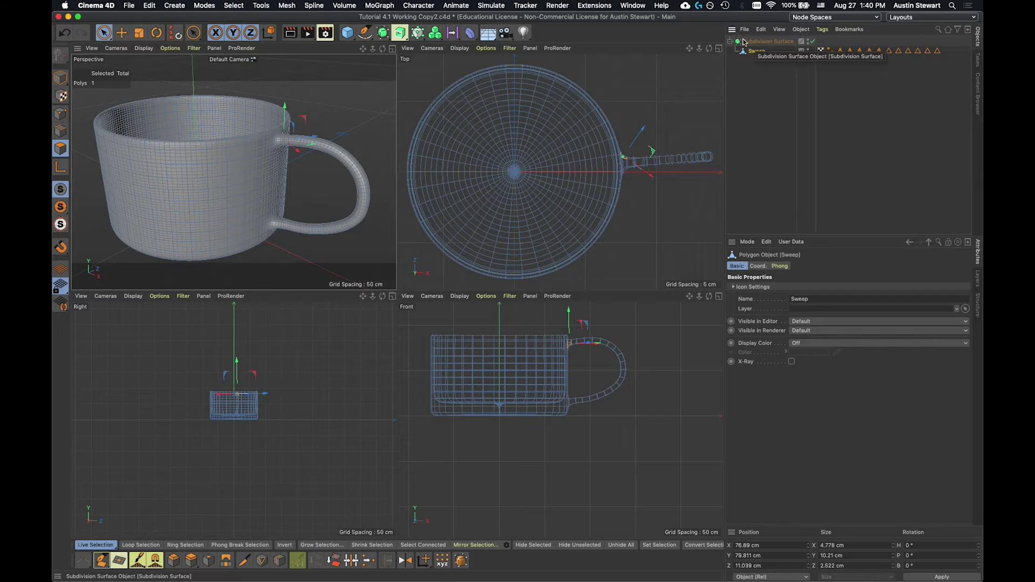
Step: Examine the smoothed mug, its rim and both handle joints up close and from several angles
alt+drag(185, 200, 160, 159)
scroll(270, 185, up, 5)
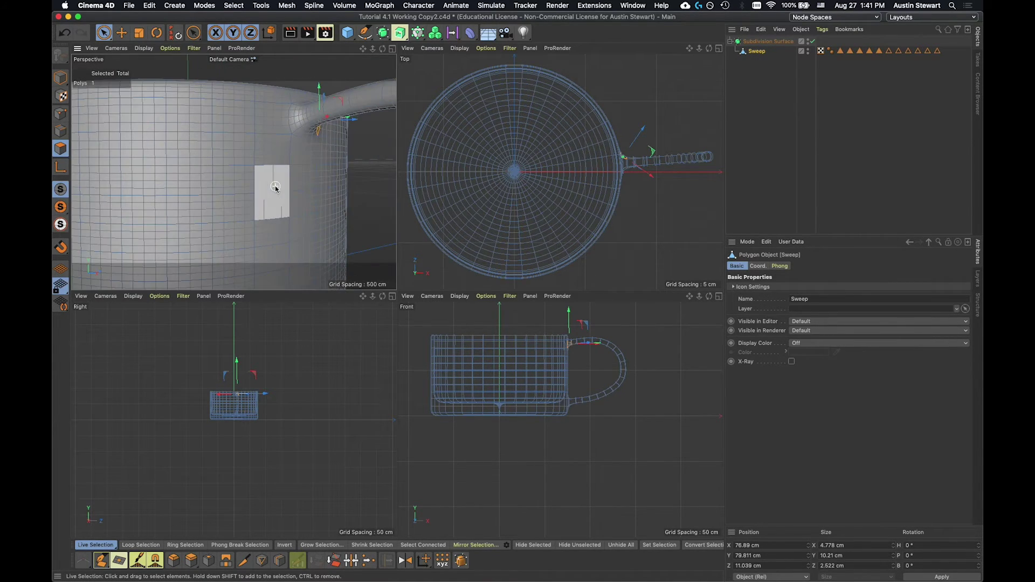
alt+drag(273, 162, 209, 251)
scroll(260, 217, down, 3)
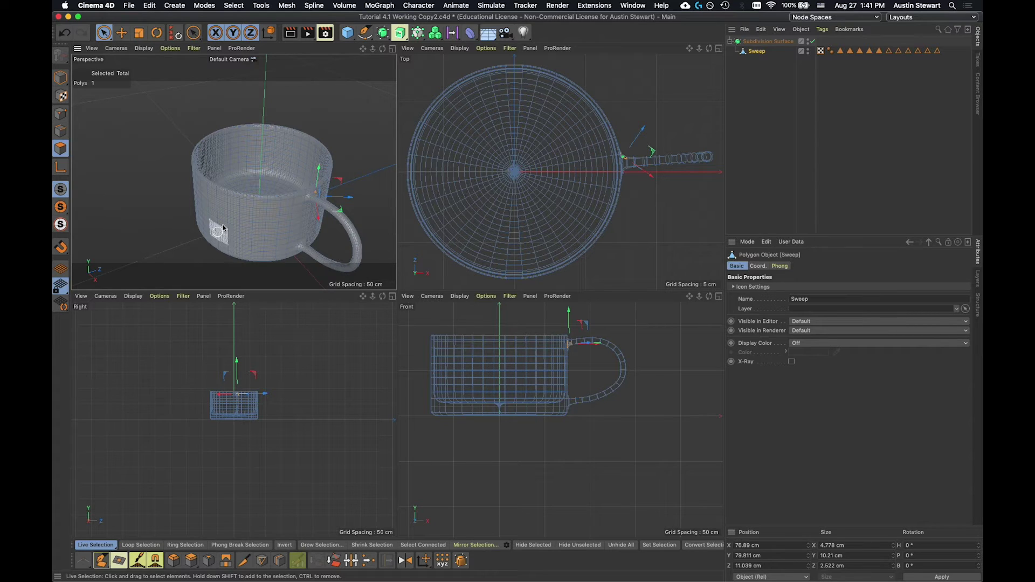
scroll(239, 209, up, 3)
alt+drag(240, 209, 299, 162)
click(279, 187)
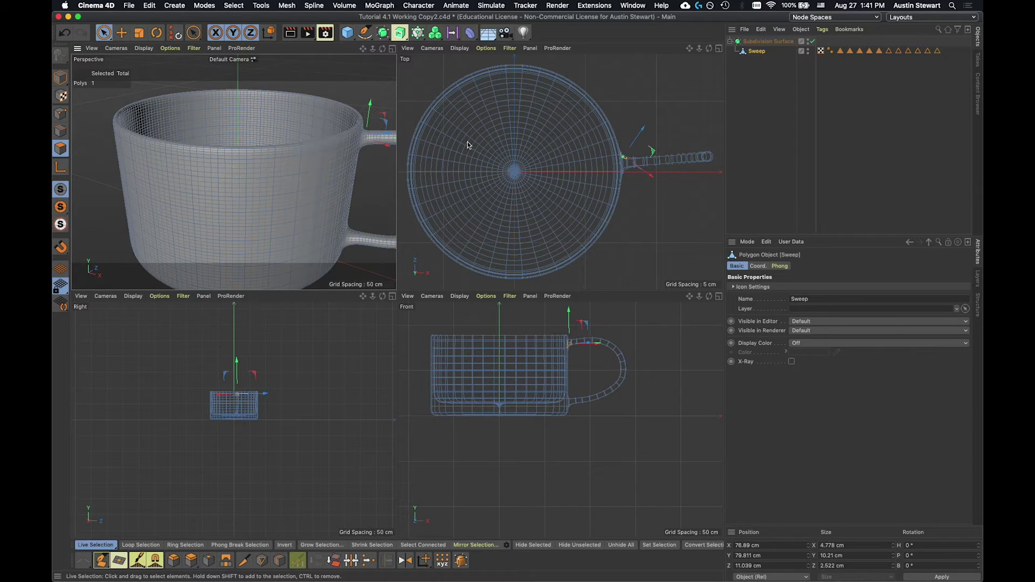
Step: Turn off the Subdivision Surface and loop-select the mug's outer rim edge in edge mode
click(812, 42)
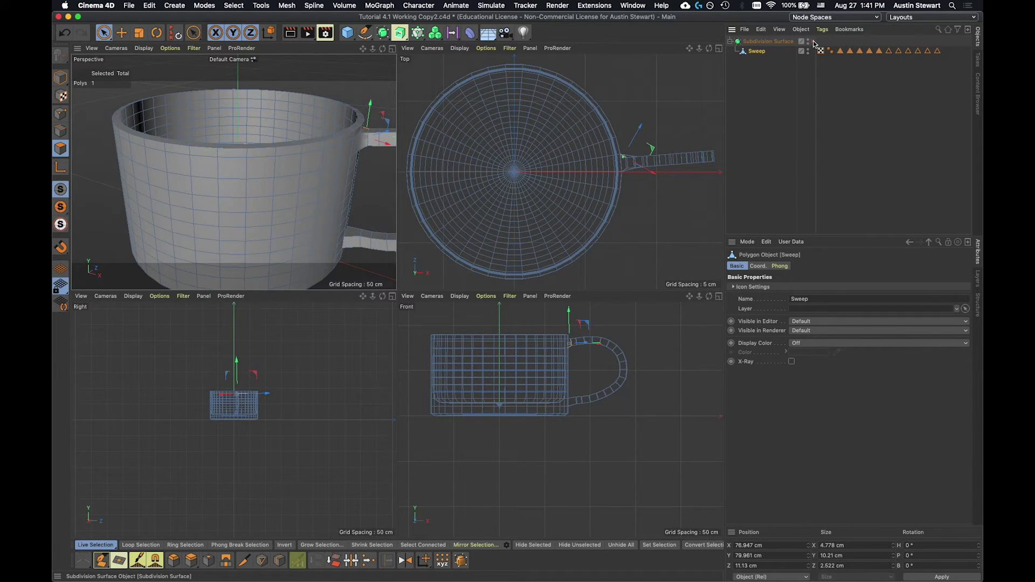
alt+drag(308, 195, 348, 200)
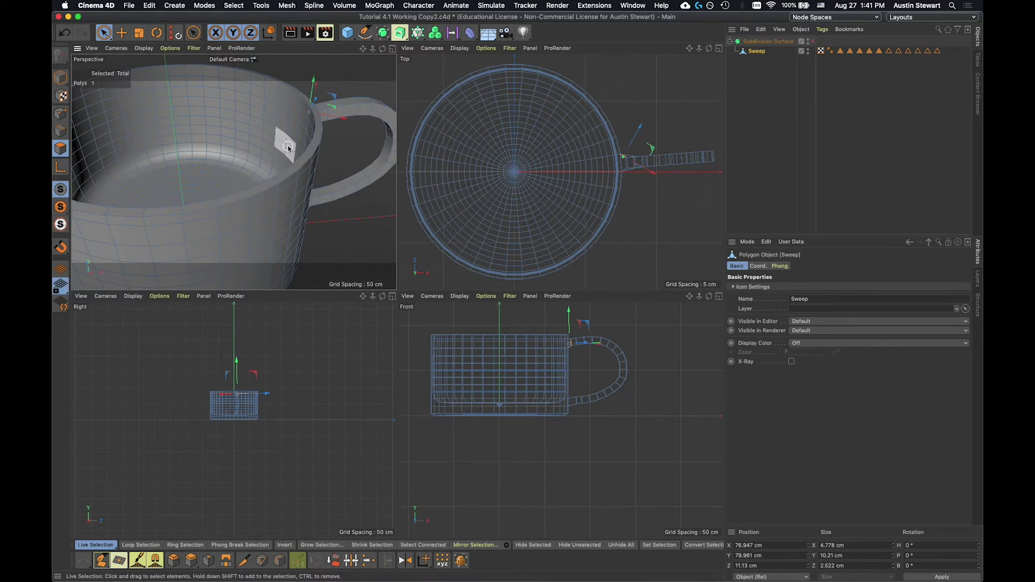
click(61, 132)
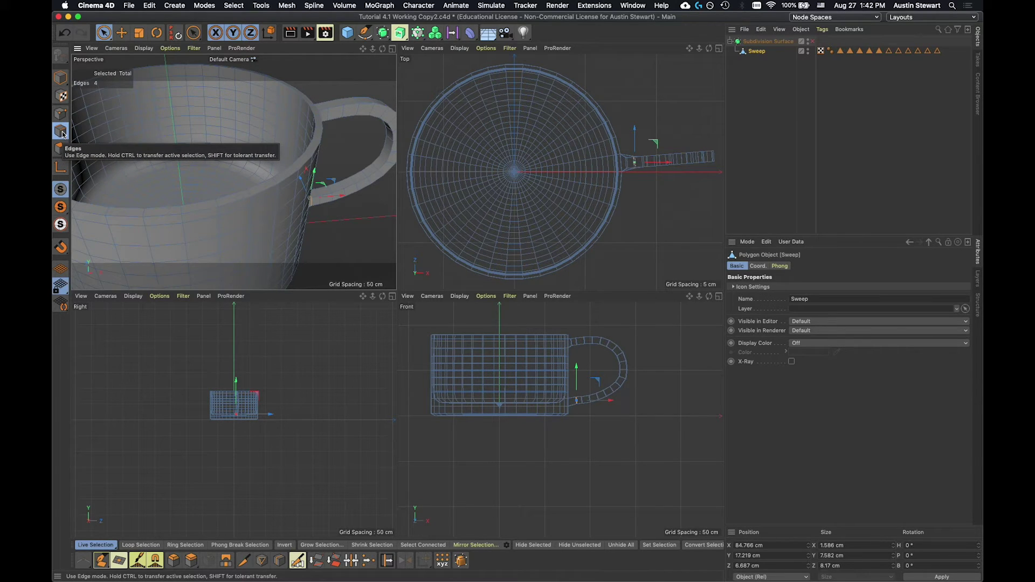
click(140, 545)
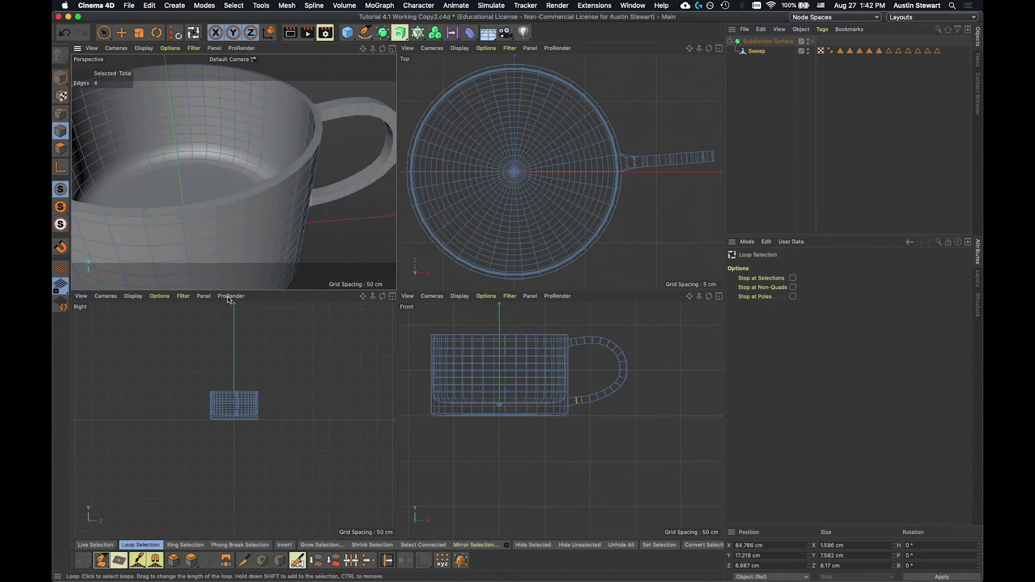
click(285, 182)
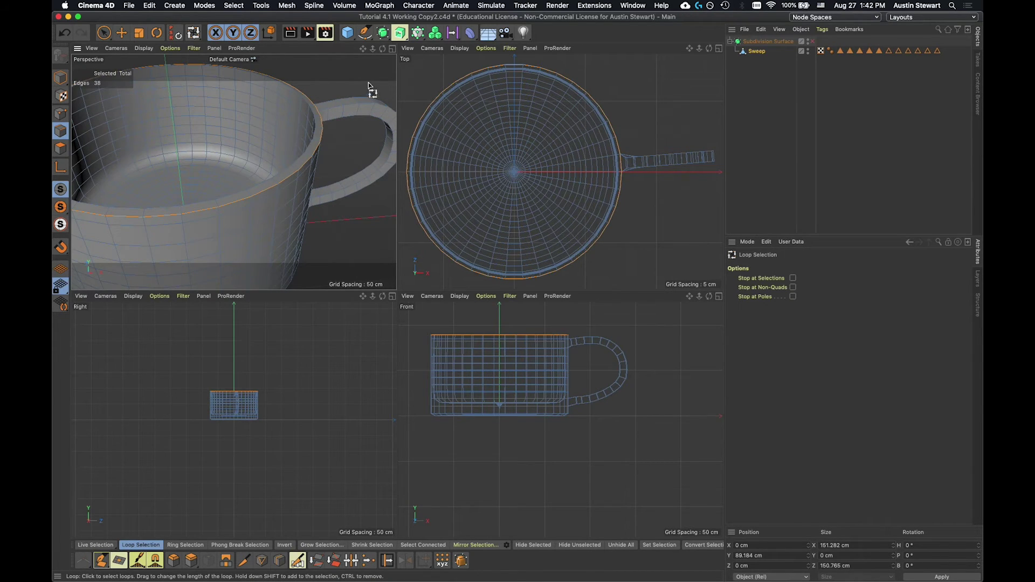
click(392, 48)
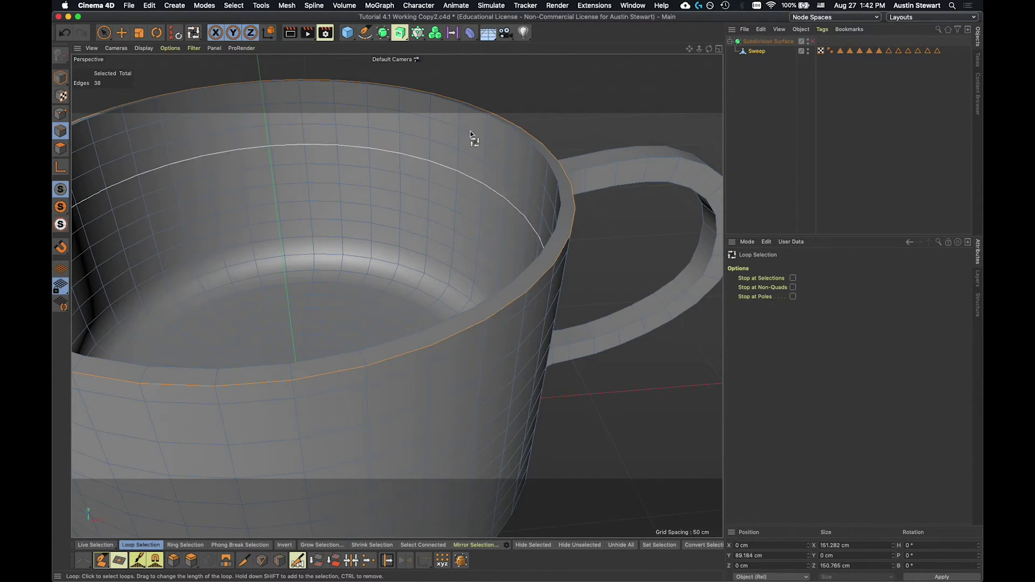
Step: Turn the Subdivision Surface back on and raise the outer rim loop's subdivision weight to sharpen it
click(813, 42)
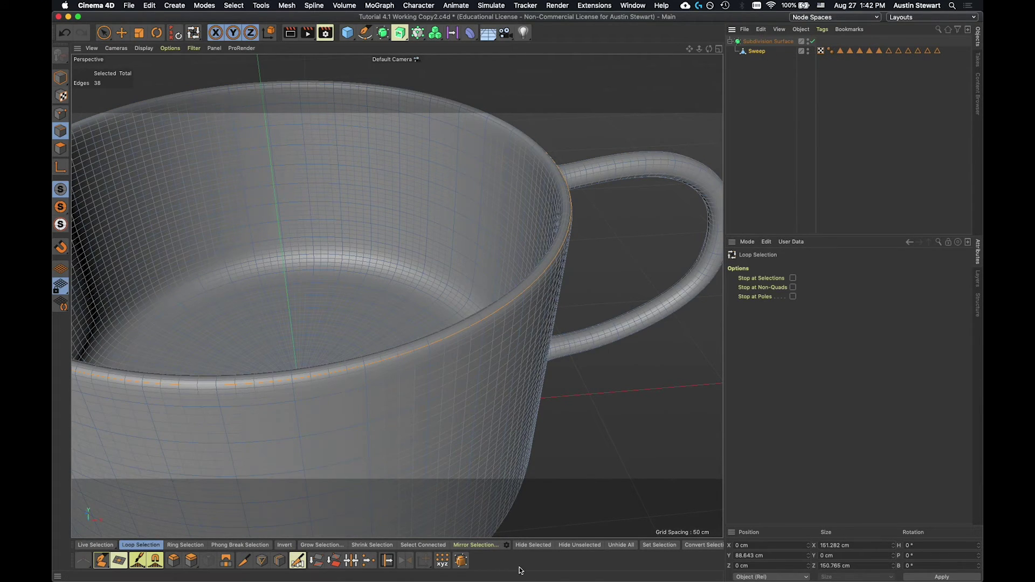
click(460, 560)
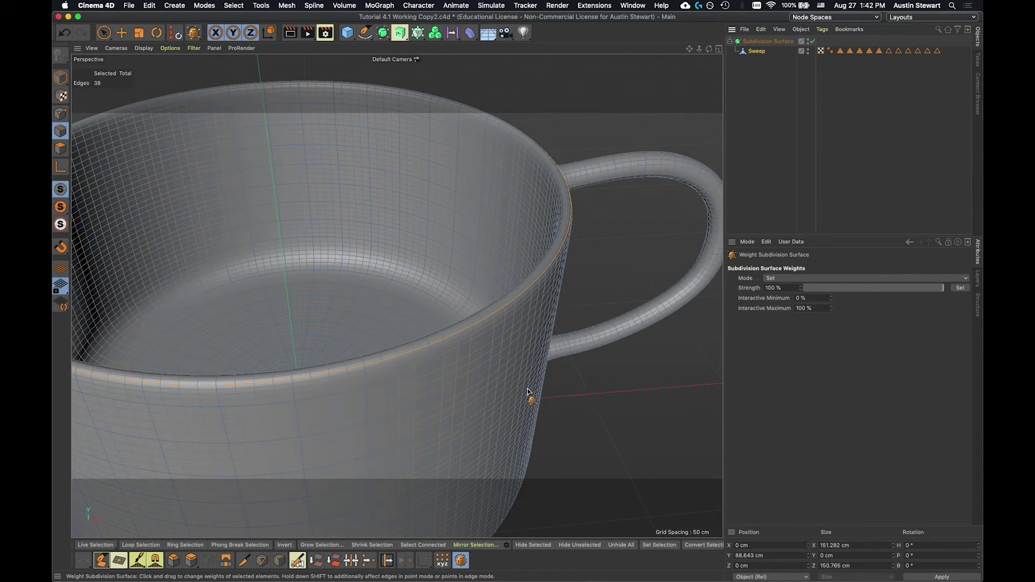
drag(606, 411, 674, 411)
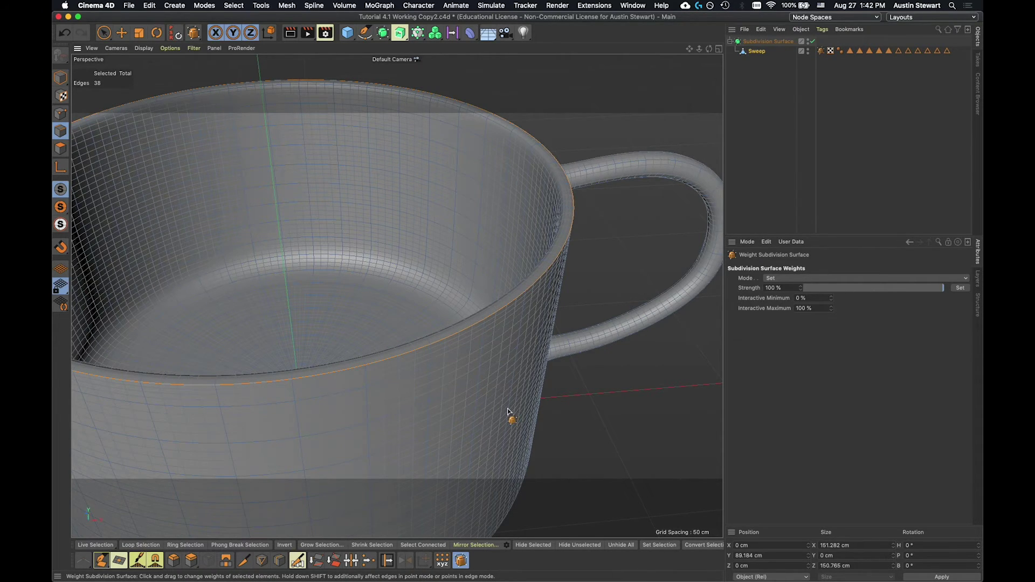
Step: Loop-select the mug's inner rim edge and raise its subdivision weight to sharpen it partially
alt+drag(509, 412, 564, 374)
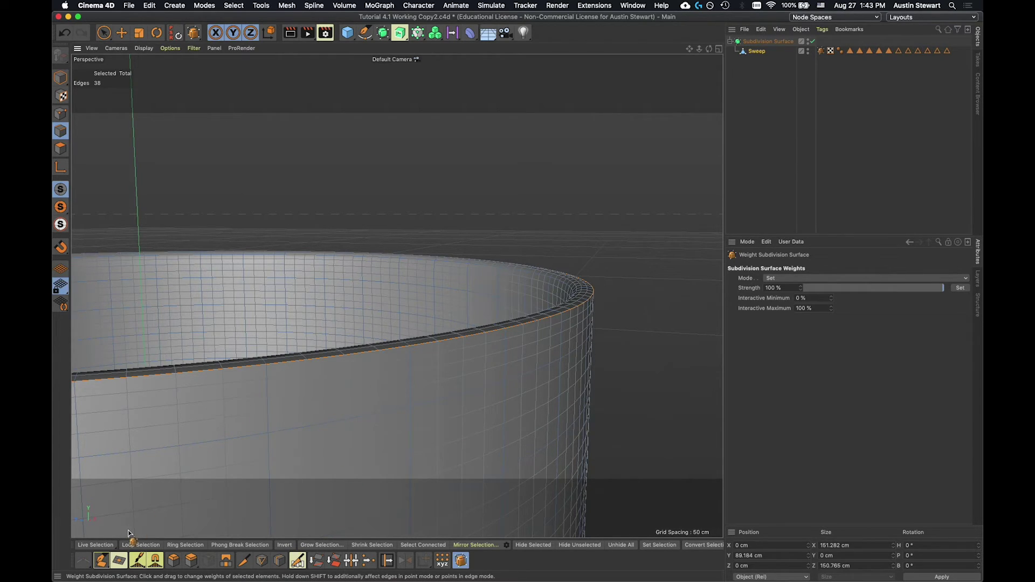
click(135, 546)
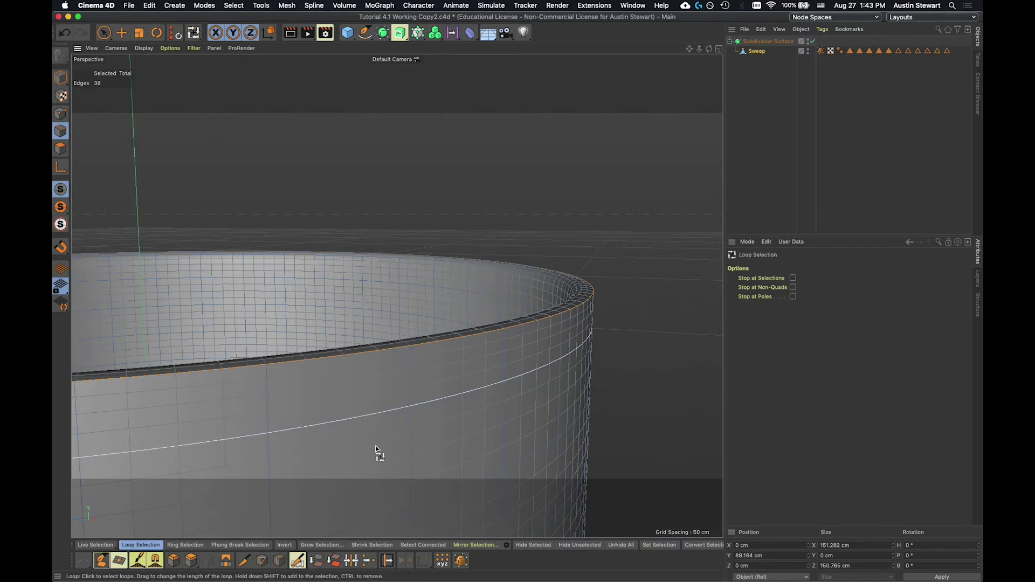
click(572, 295)
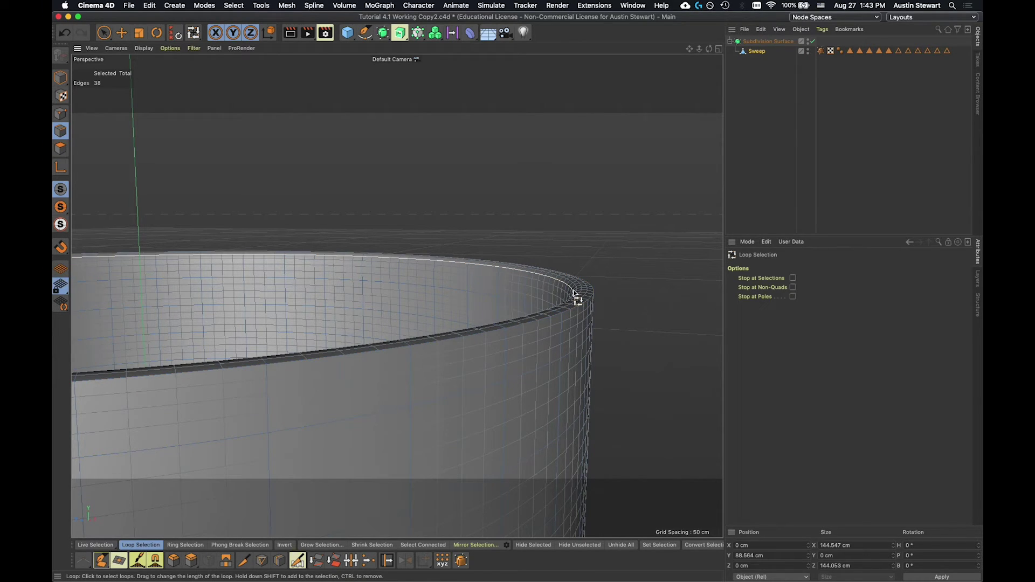
click(461, 561)
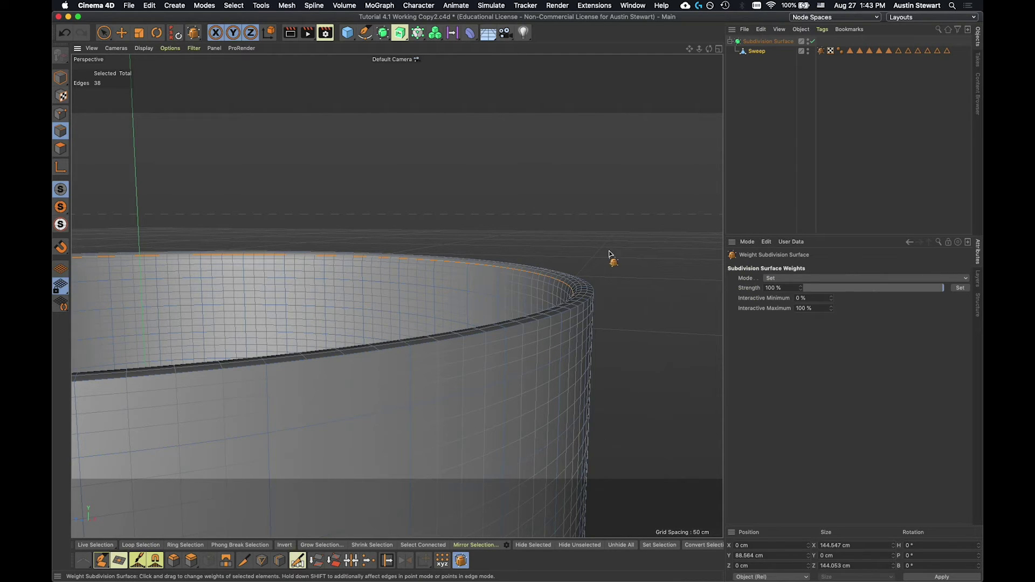
drag(582, 238, 393, 277)
Step: Loop-select the long edges running along both sides of the handle's outer face
alt+drag(603, 321, 420, 291)
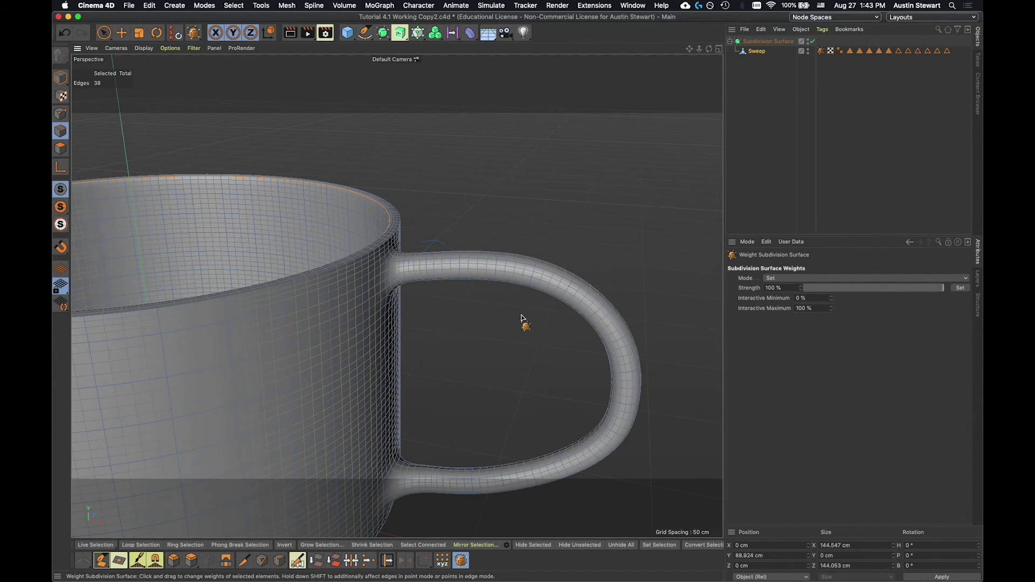
alt+drag(522, 319, 458, 323)
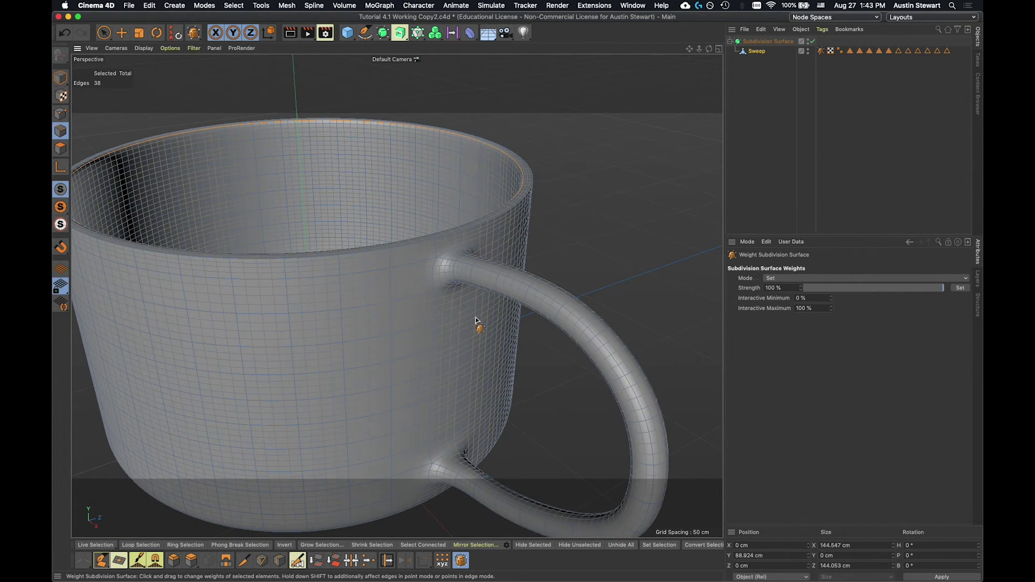
click(141, 545)
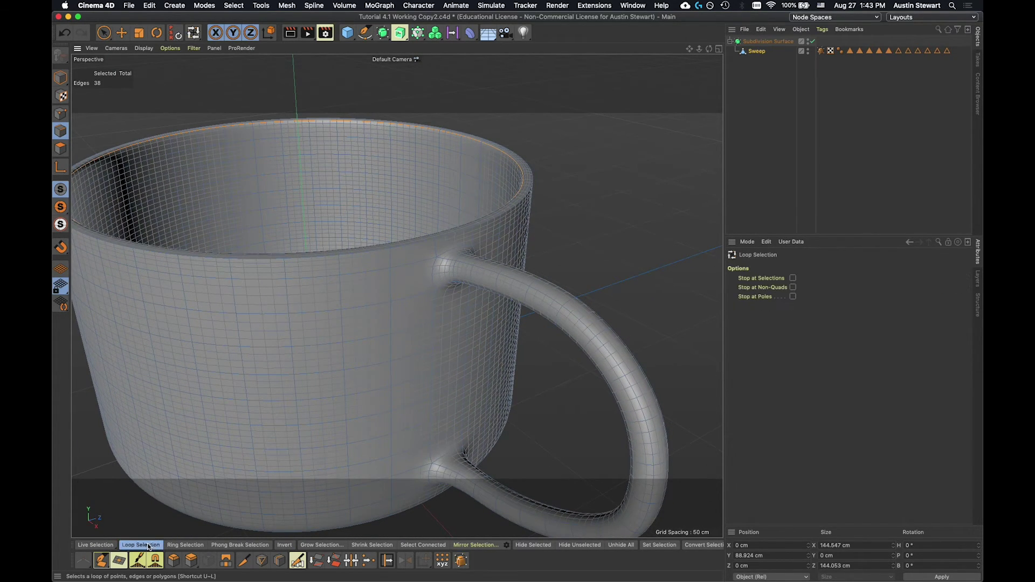
click(492, 280)
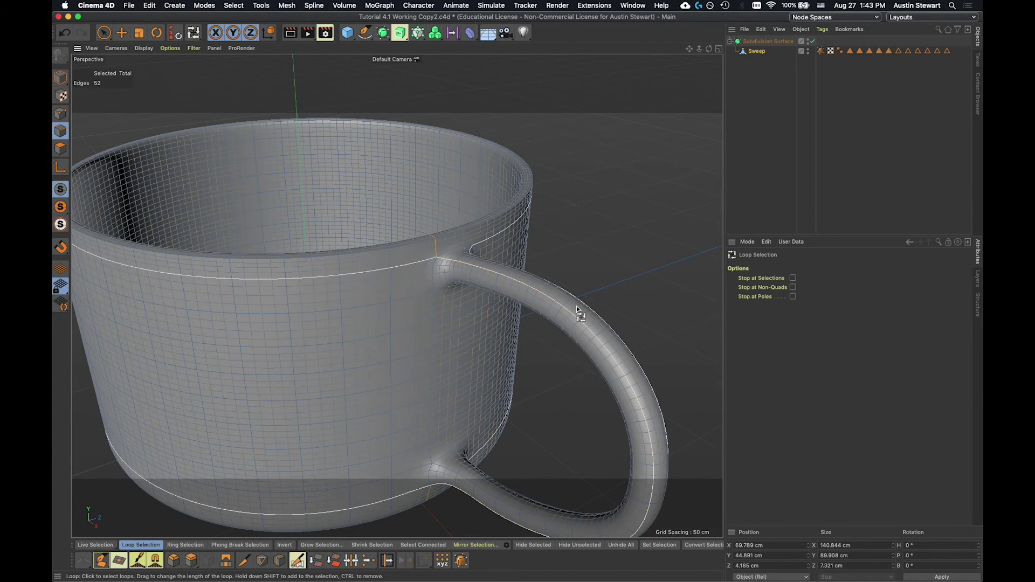
alt+drag(577, 306, 494, 307)
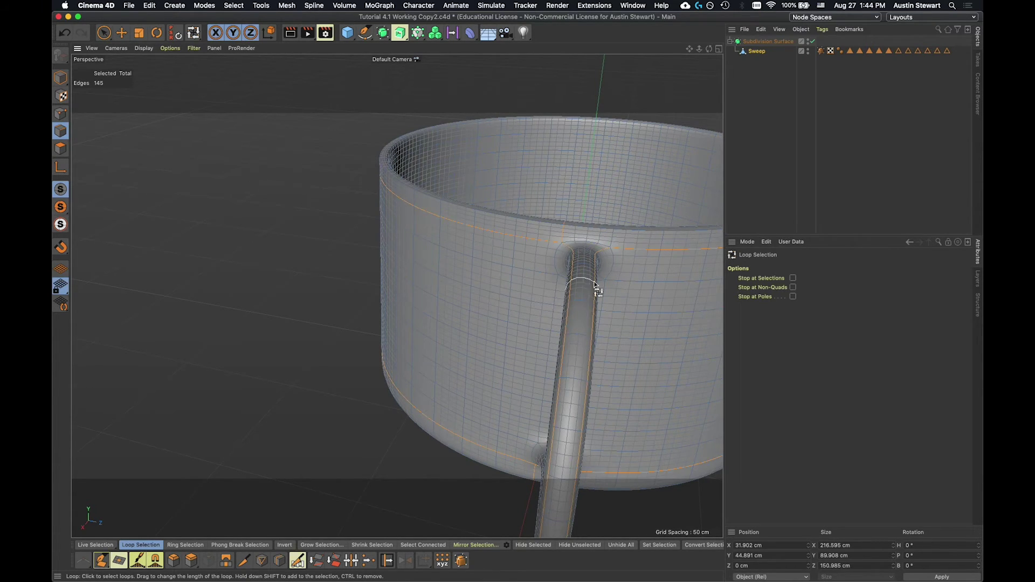
click(579, 360)
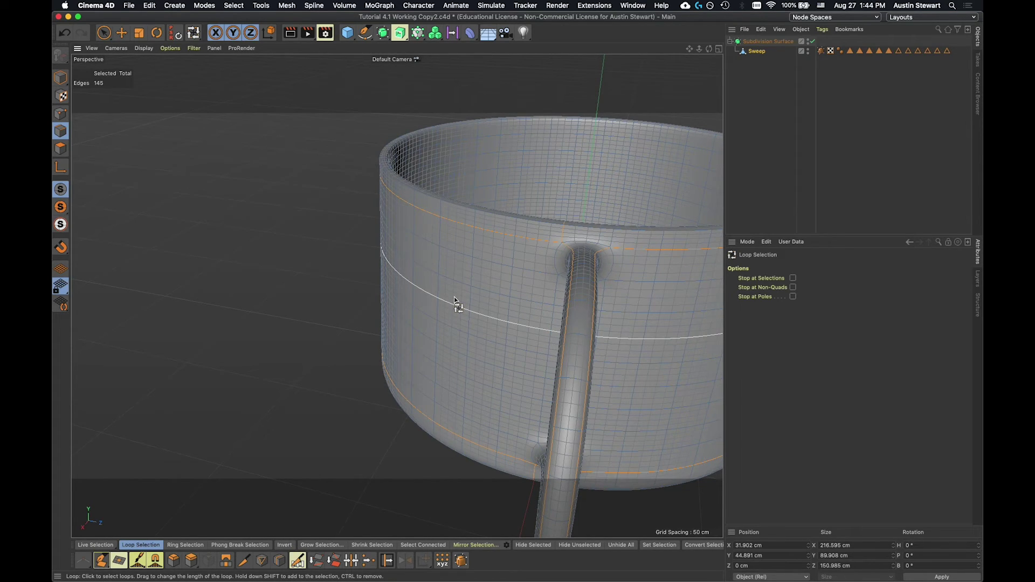
Step: Remove the cup body's edges from the selection with a Rectangle Selection around the body in the Front view
alt+drag(455, 302, 548, 307)
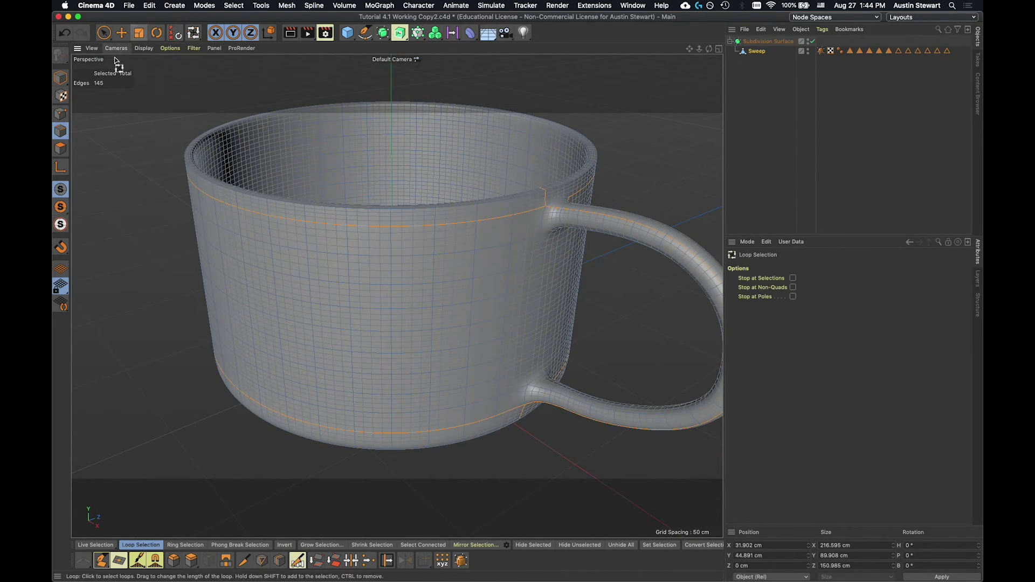
click(140, 33)
click(233, 6)
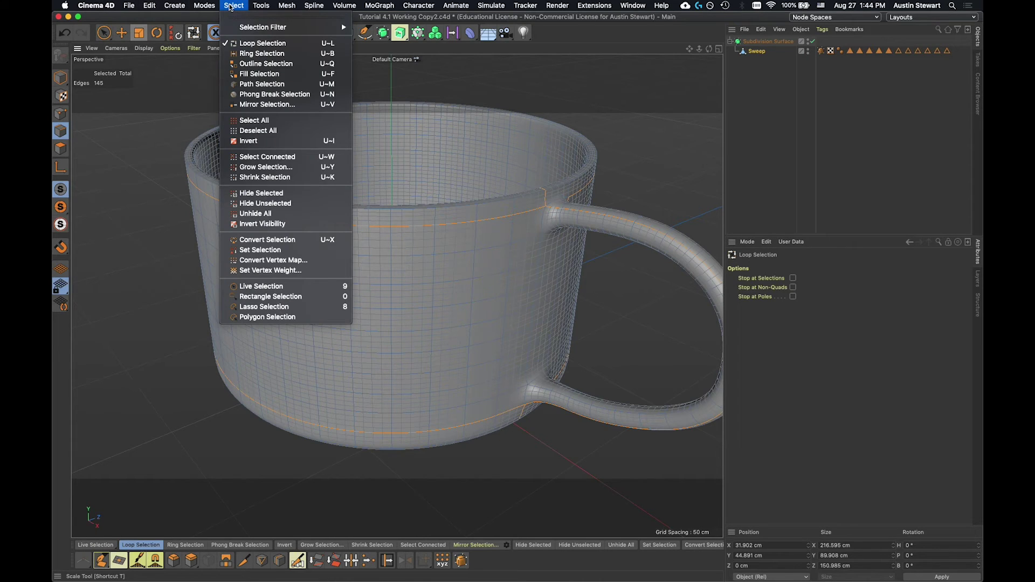
click(288, 297)
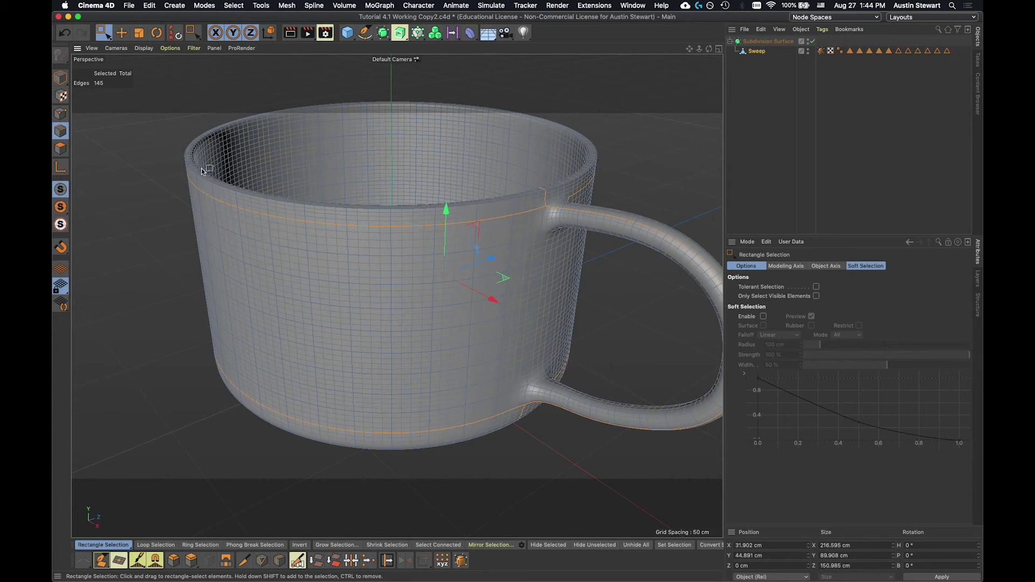
click(719, 49)
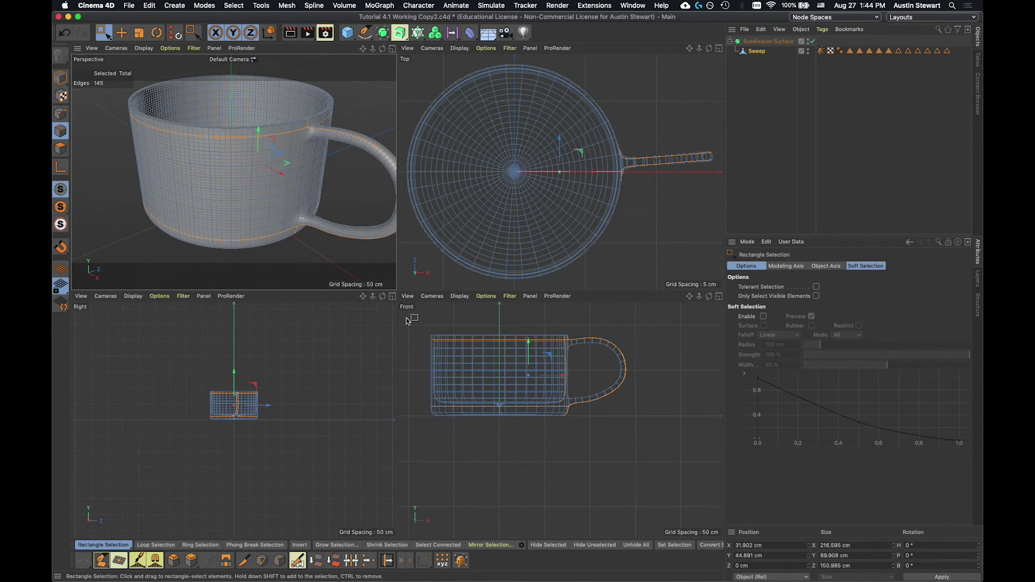
drag(406, 317, 568, 443)
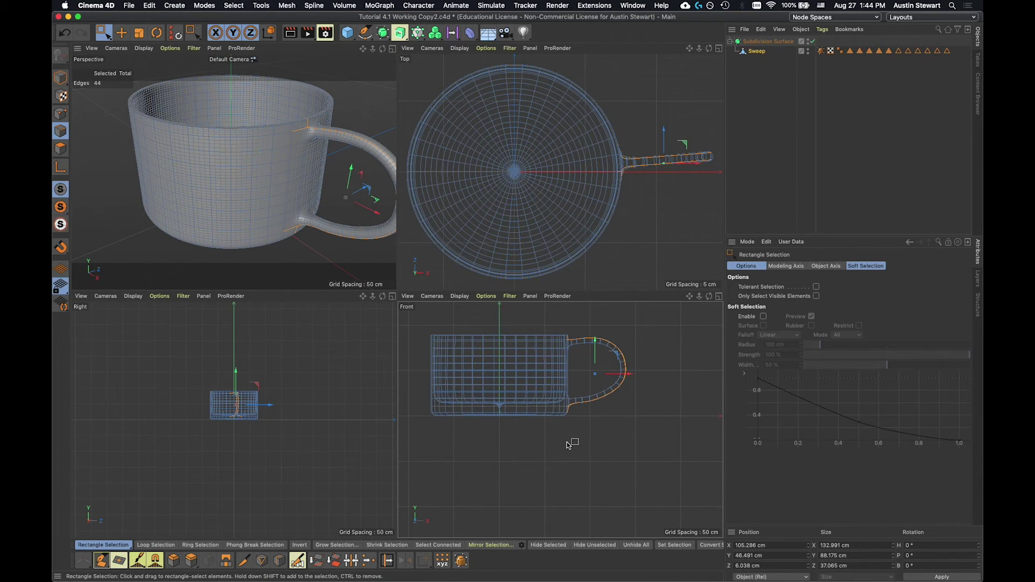
Step: Deselect the stray cup edges around the upper and lower handle joints with Live Selection, keeping only the handle's outer edges
scroll(300, 134, up, 4)
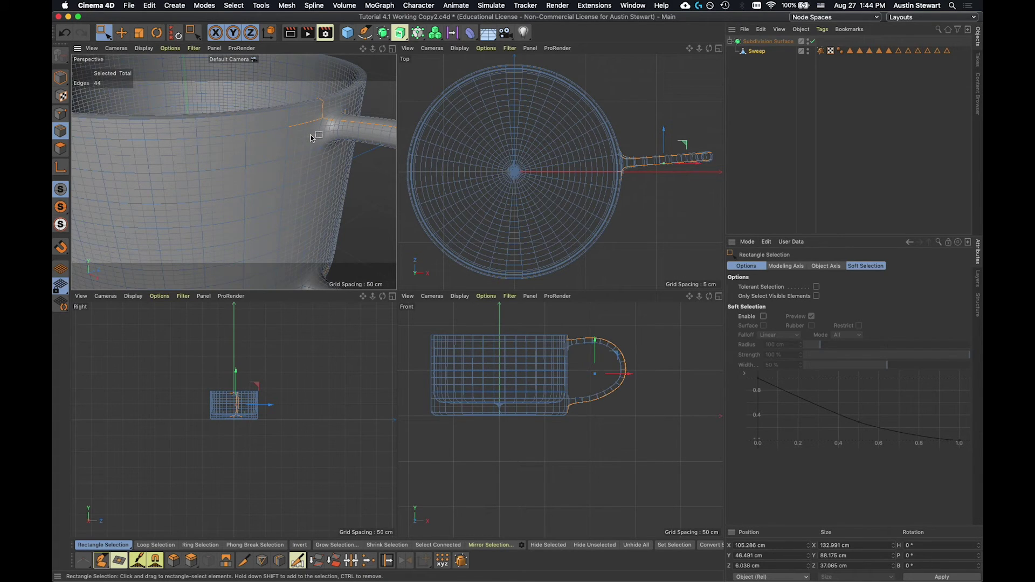
alt+drag(312, 135, 275, 141)
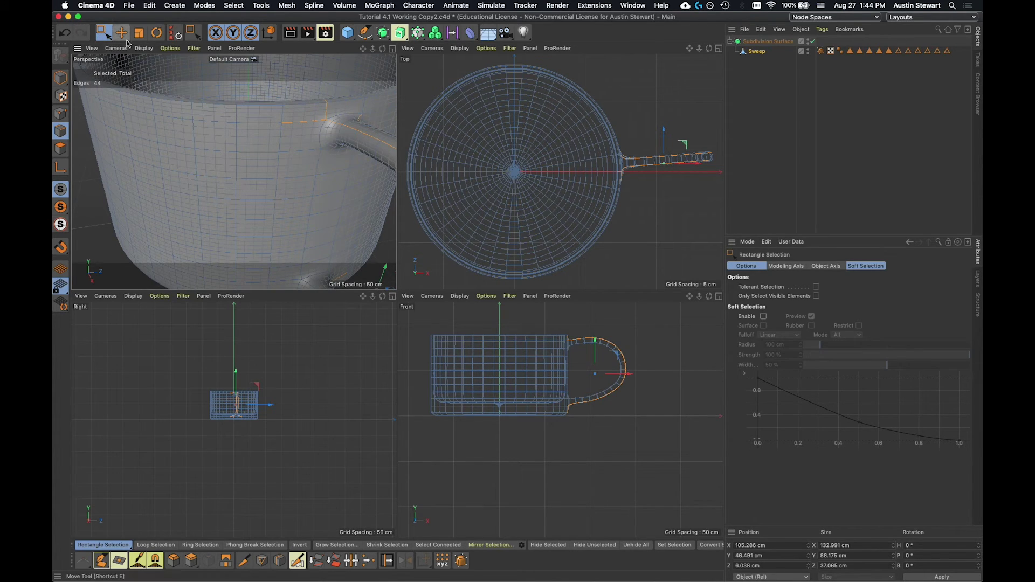
drag(103, 33, 135, 46)
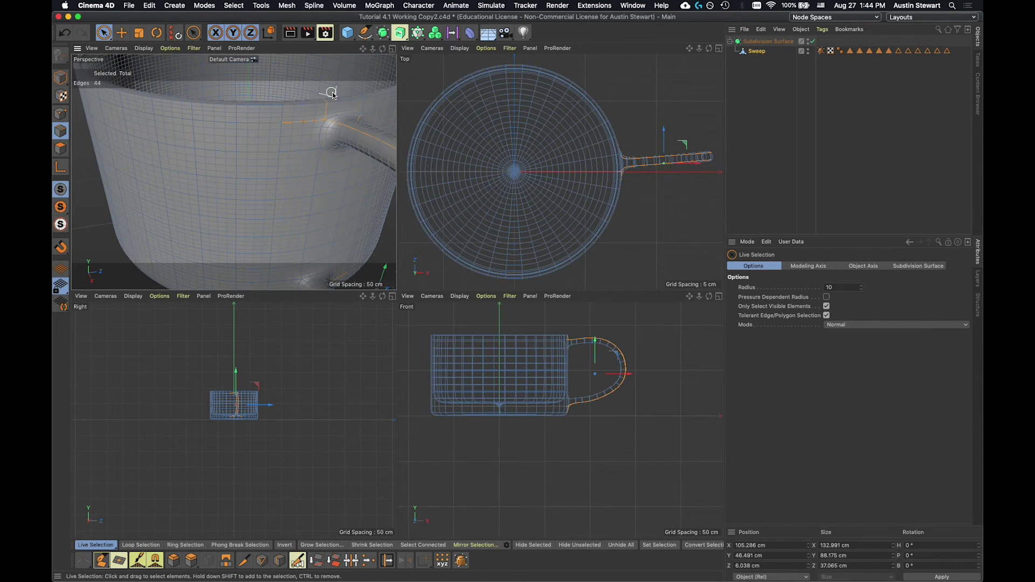
ctrl+drag(324, 97, 309, 119)
scroll(281, 230, down, 5)
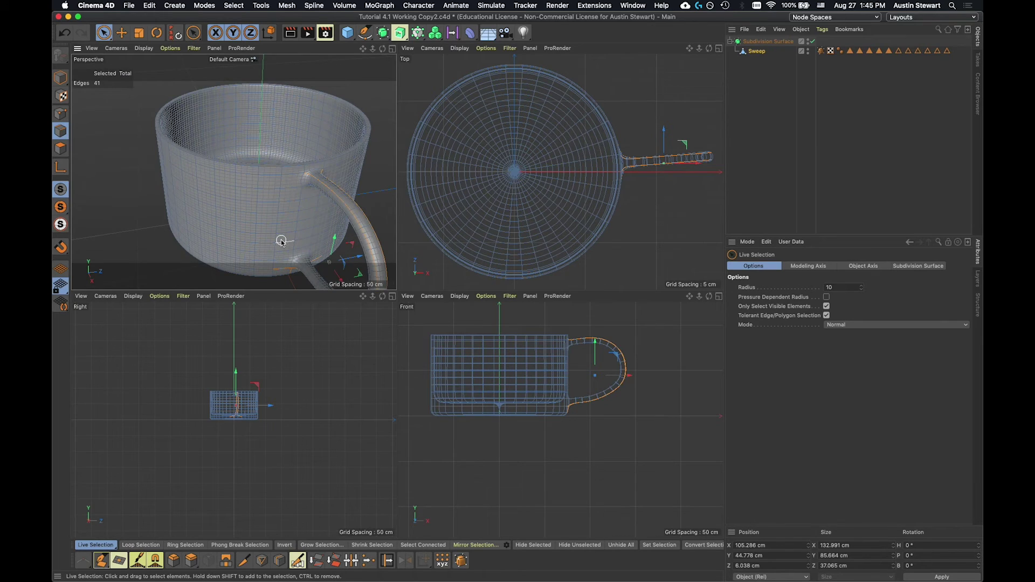
alt+middle_drag(281, 240, 289, 104)
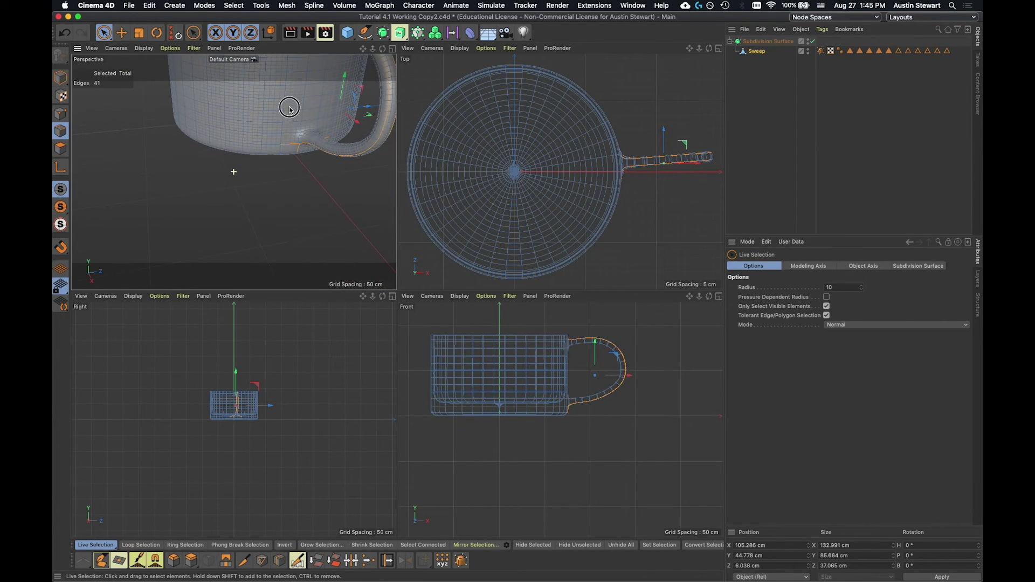
mouse_move(282, 143)
ctrl+mouse_down()
mouse_move(296, 152)
mouse_move(289, 133)
ctrl+mouse_up()
alt+drag(309, 189, 225, 176)
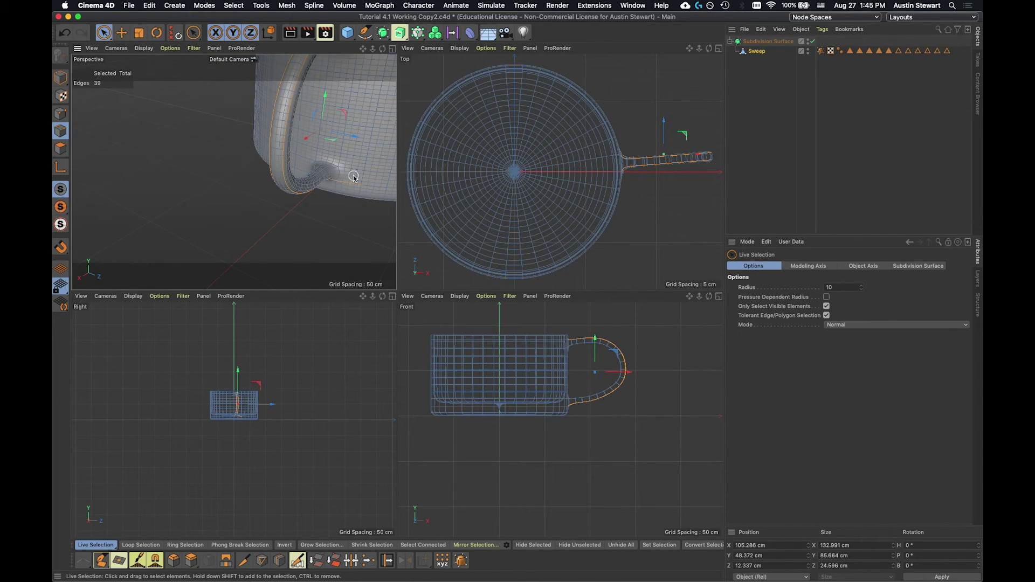
ctrl+drag(354, 178, 335, 199)
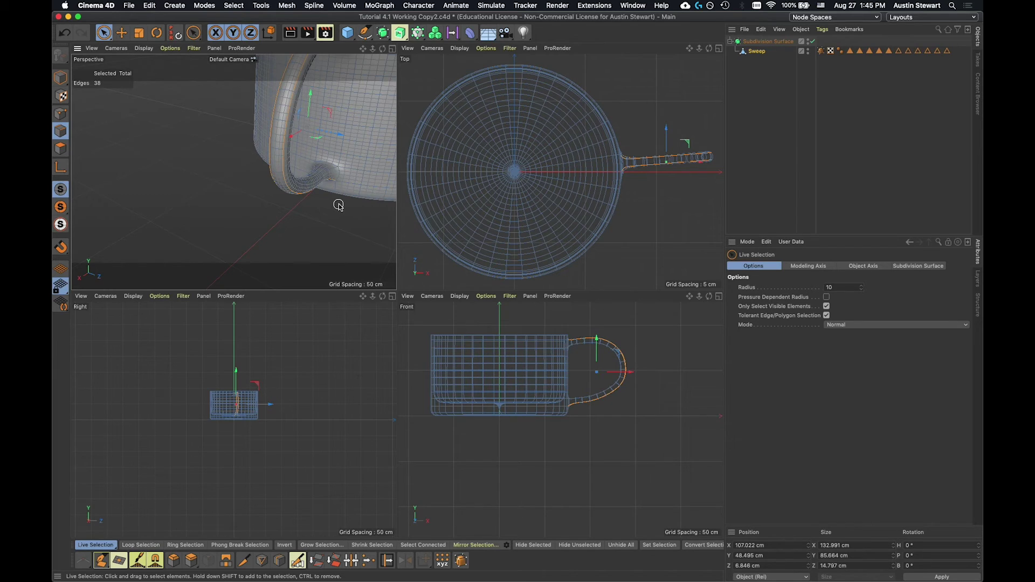
Step: Raise the subdivision weight of the handle's selected outer edges to sharpen them partially, and inspect the whole mug
click(461, 561)
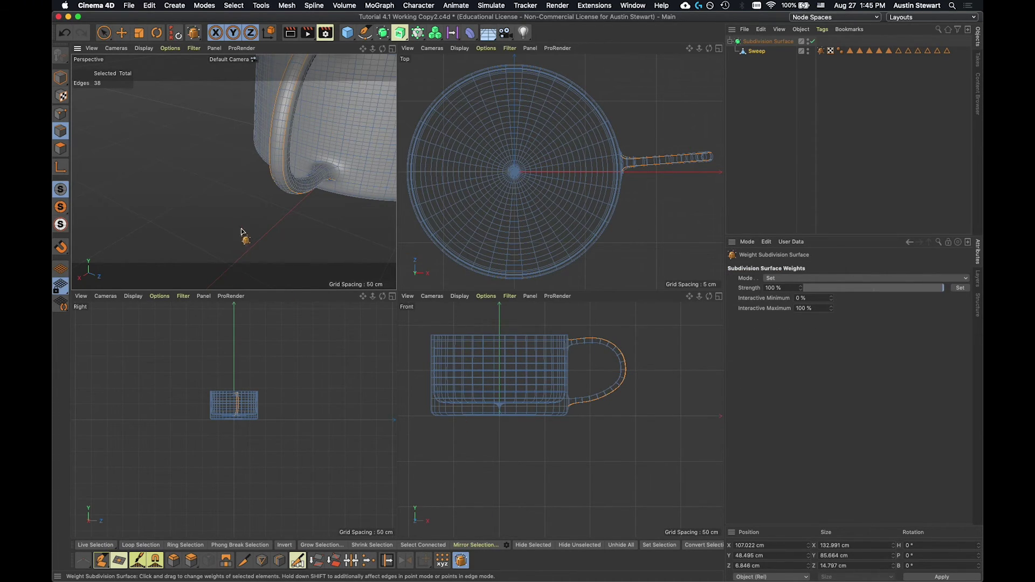
mouse_move(185, 208)
mouse_down()
mouse_move(302, 208)
mouse_move(178, 206)
mouse_move(237, 192)
mouse_move(176, 176)
mouse_move(169, 148)
mouse_move(143, 173)
mouse_move(162, 203)
mouse_move(200, 212)
mouse_up()
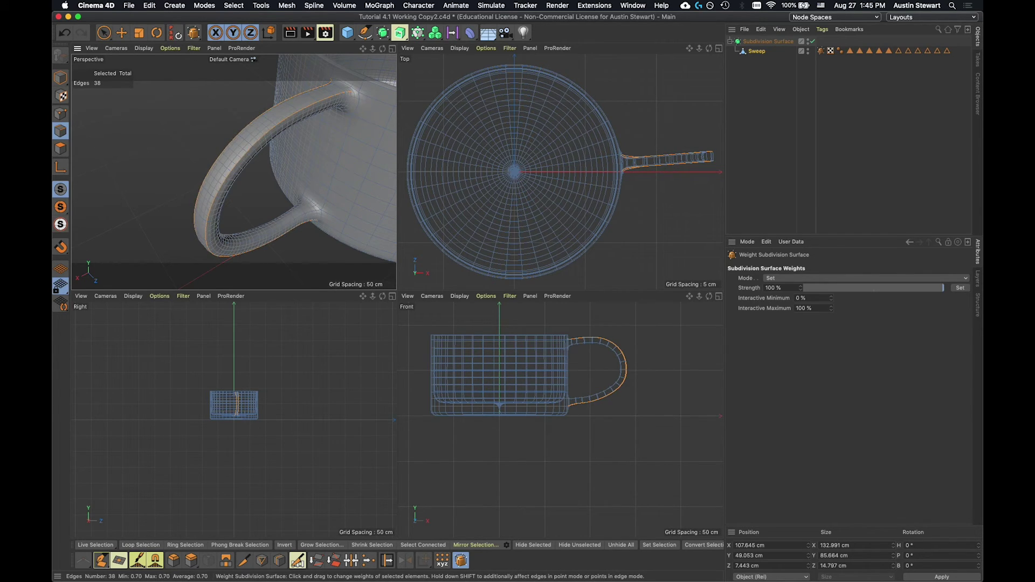
drag(160, 184, 90, 123)
alt+drag(88, 123, 331, 157)
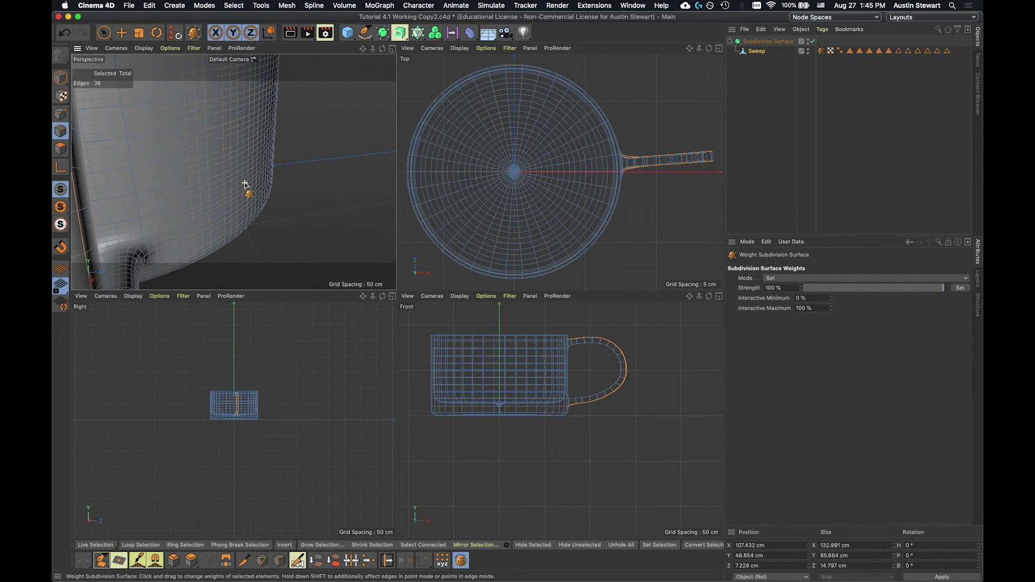
alt+drag(131, 177, 238, 184)
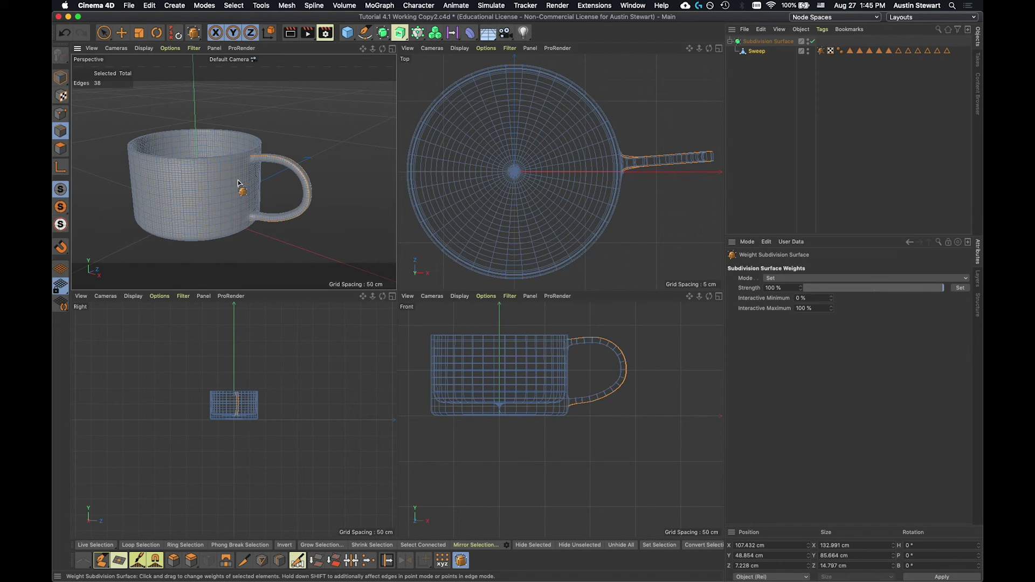
Step: Open the Subdivision Surface's object properties, review its subdivision type options, and maximise the Perspective view
click(762, 46)
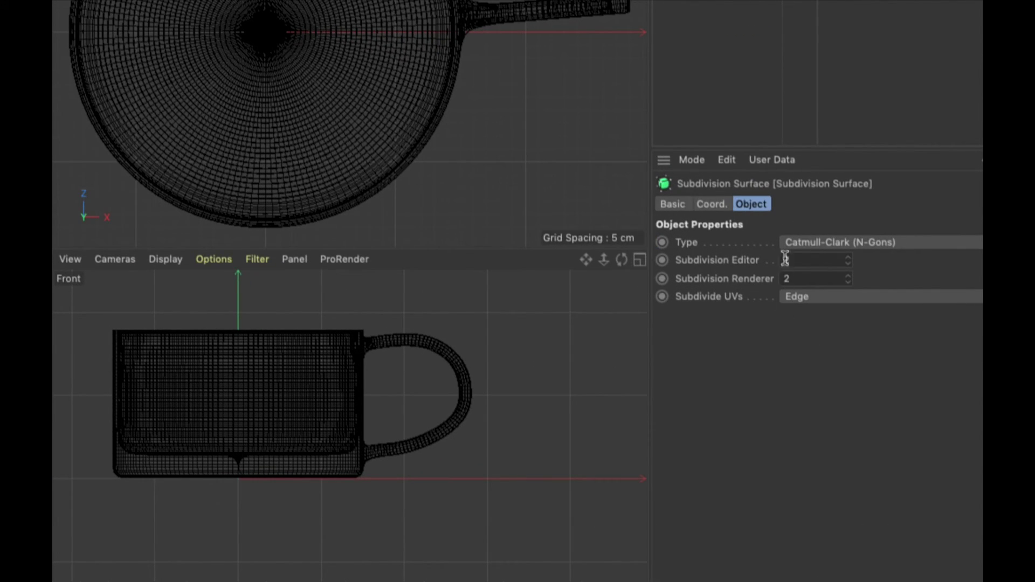
click(829, 244)
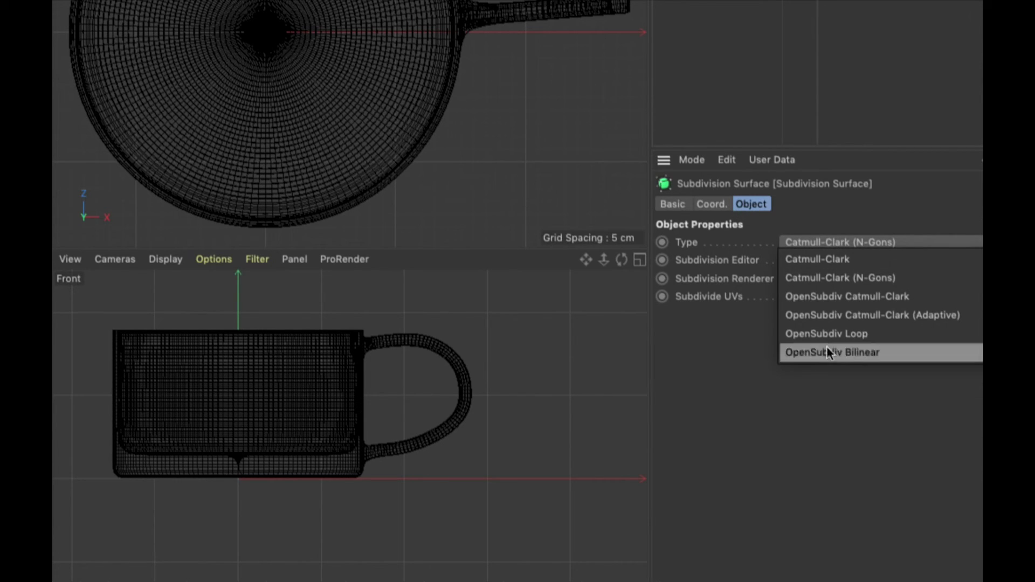
click(817, 227)
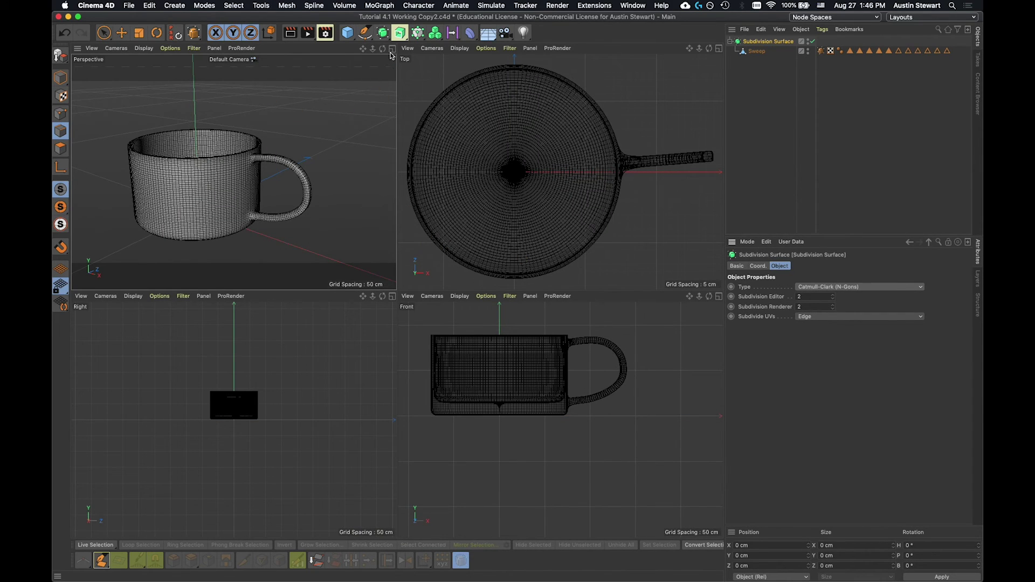
click(393, 49)
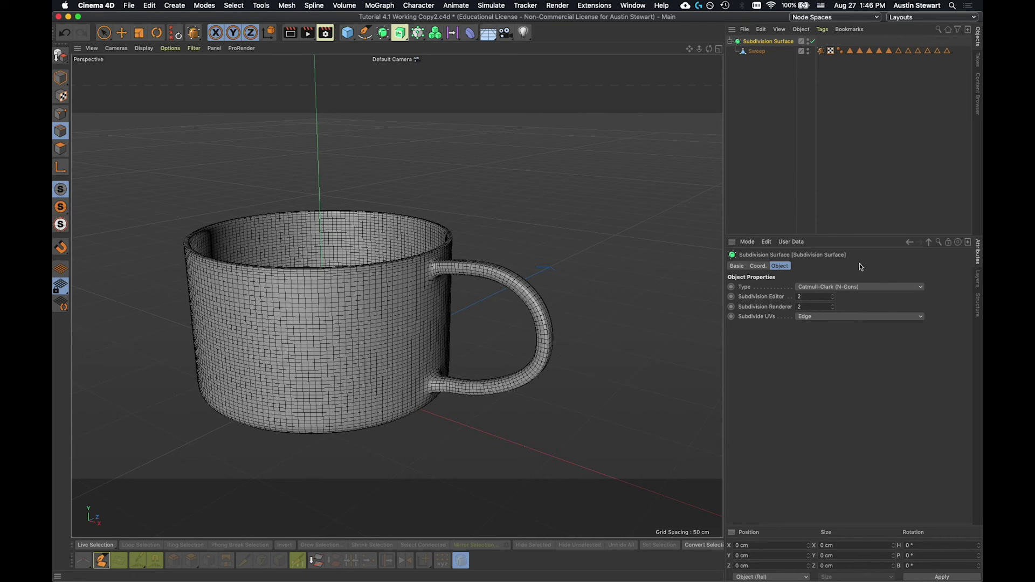
Step: Try the Catmull-Clark, OpenSubdiv Catmull-Clark and OpenSubdiv Catmull-Clark (Adaptive) subdivision types on the mug
click(874, 289)
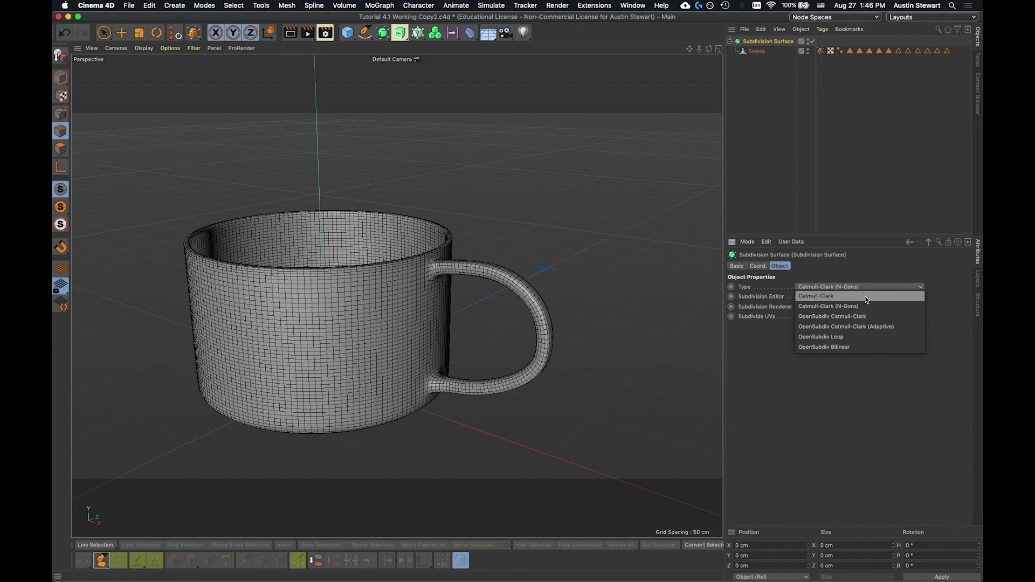
click(866, 300)
click(864, 288)
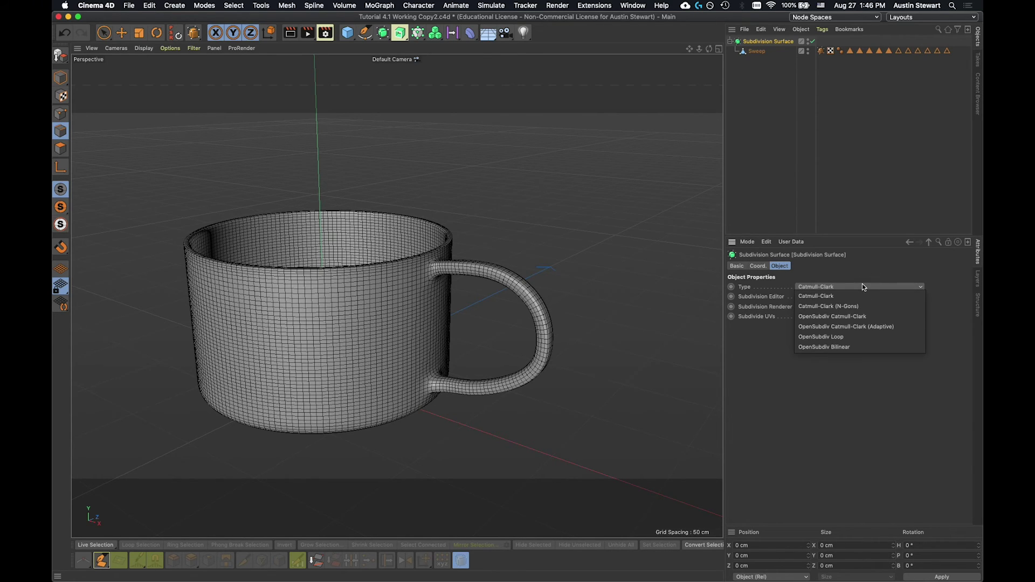
click(866, 318)
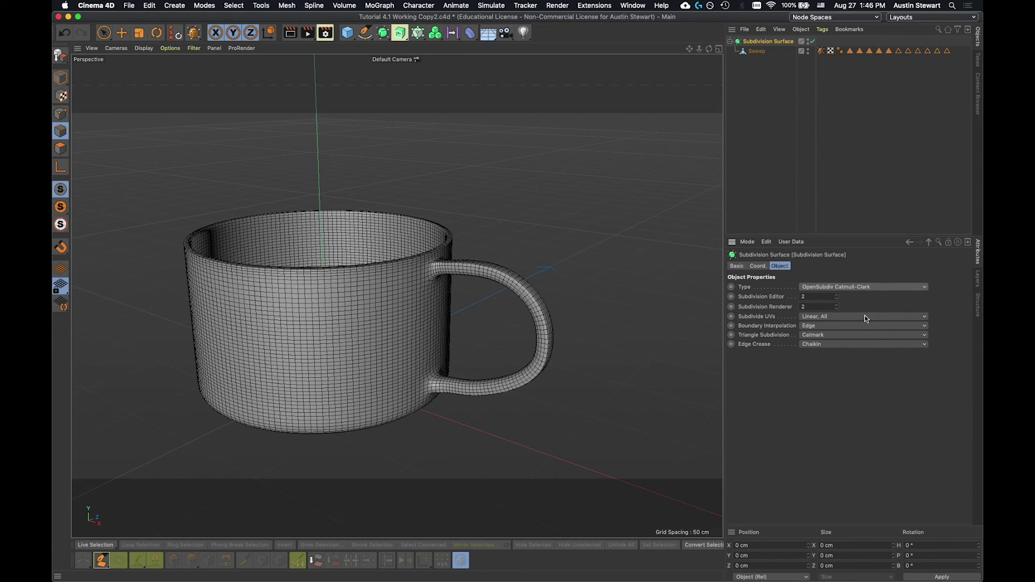
click(857, 289)
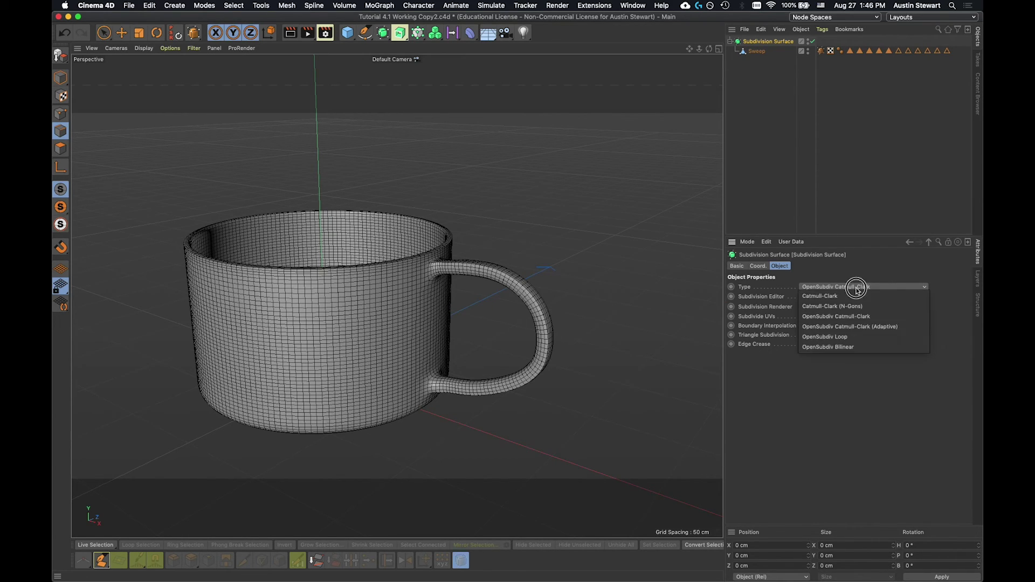
click(860, 327)
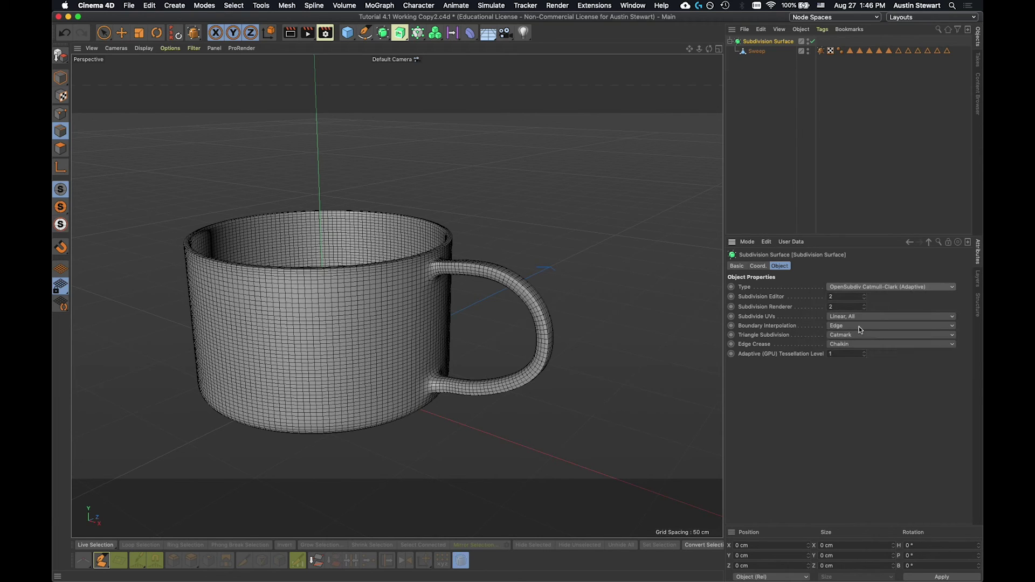
Step: Try the OpenSubdiv Loop and OpenSubdiv Bilinear types on the mug and return the type to Catmull-Clark (N-Gons)
click(857, 289)
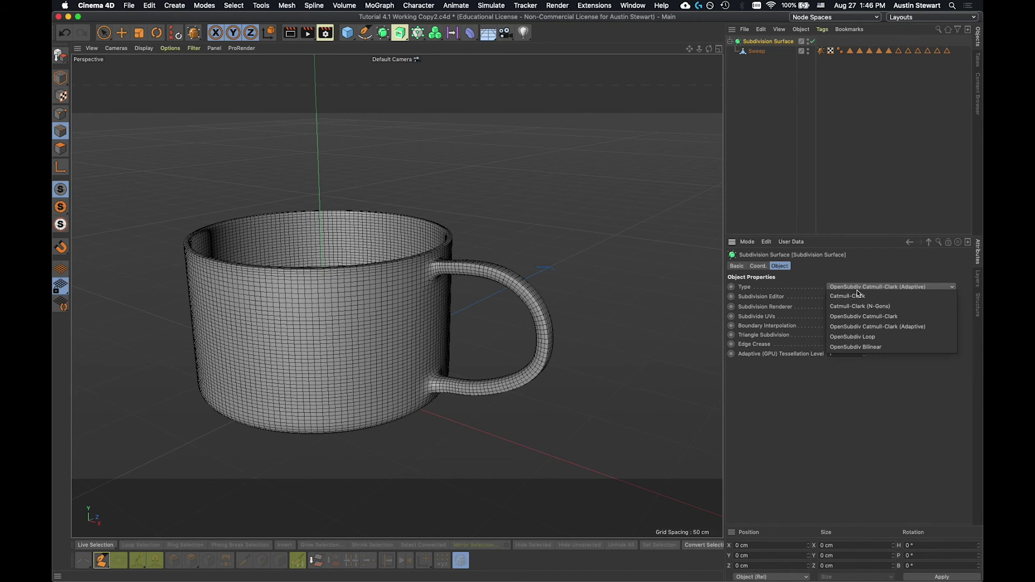
click(867, 339)
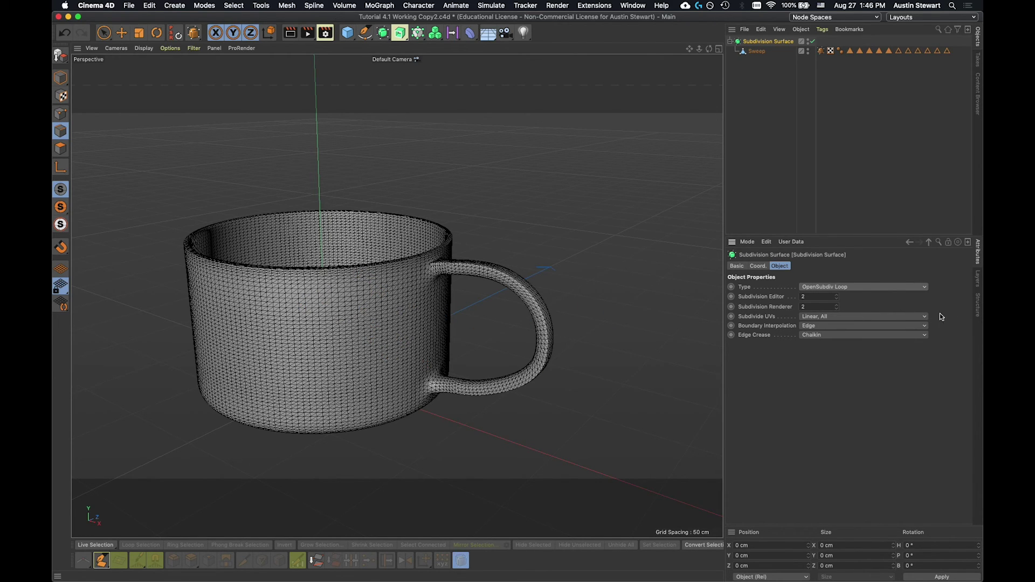
click(877, 290)
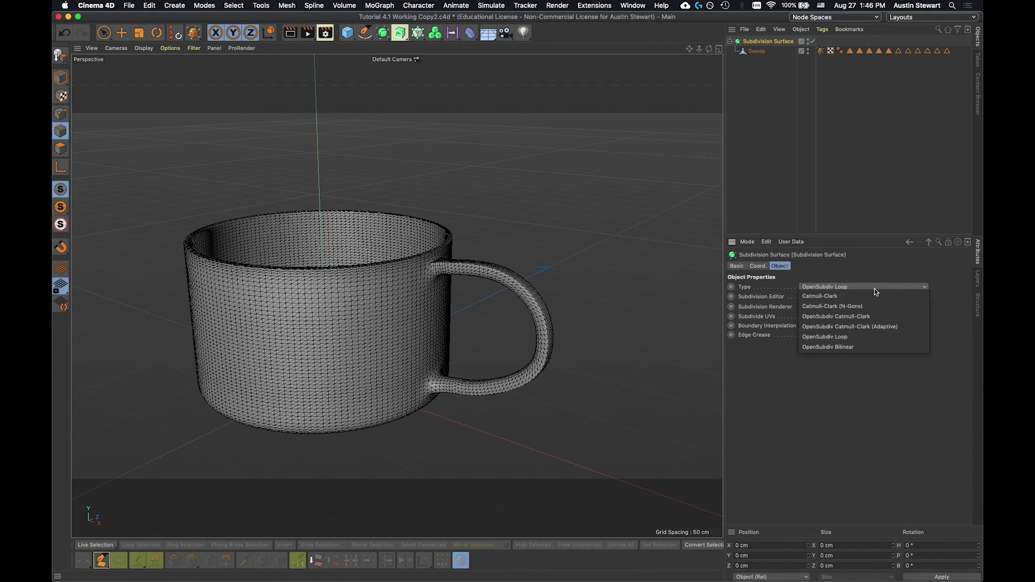
click(858, 347)
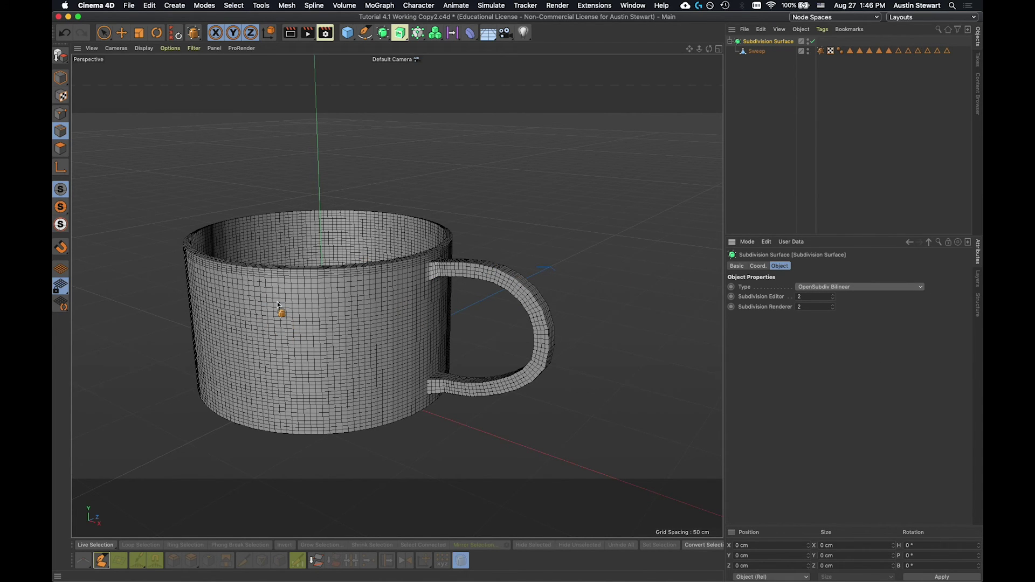
click(849, 290)
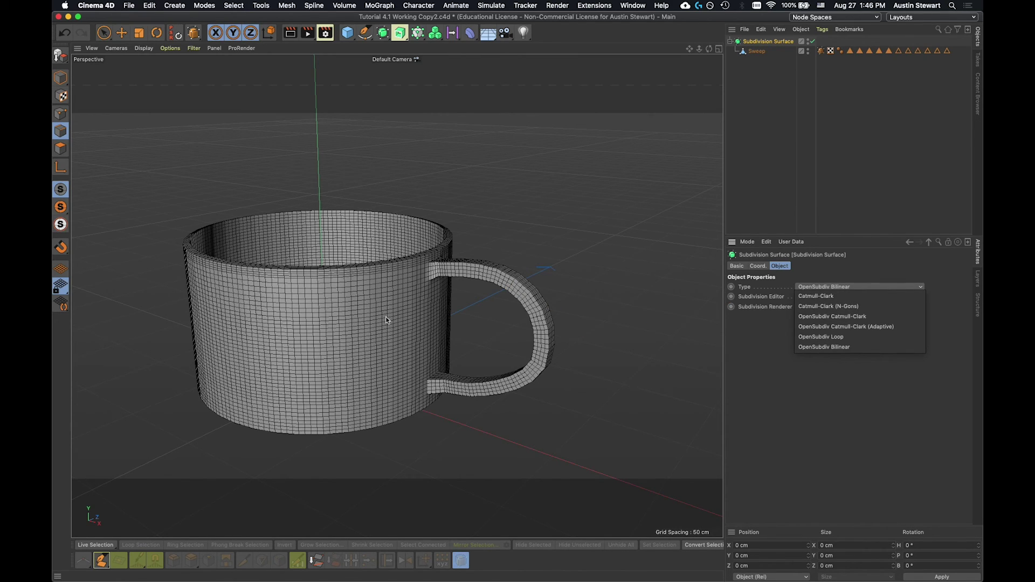
click(819, 306)
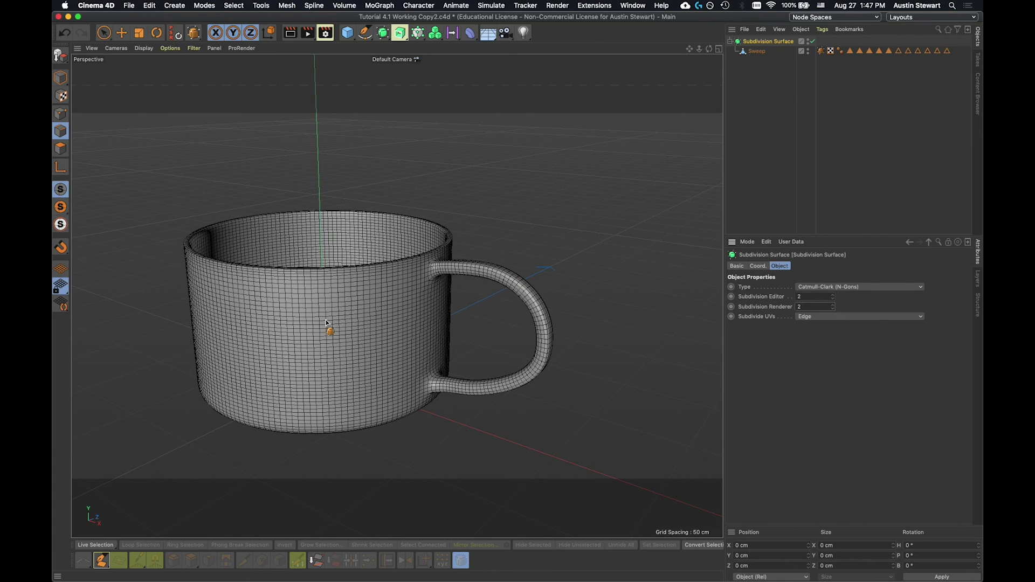
Step: Review the Subdivide UVs options of the Subdivision Surface, keeping Edge selected
key(Return)
key(Return)
click(879, 318)
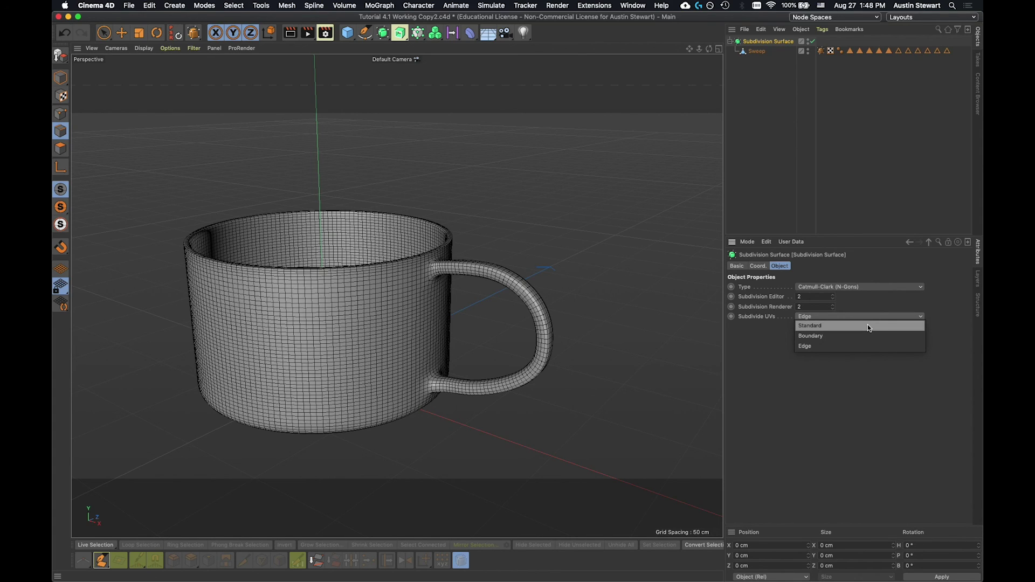
click(752, 339)
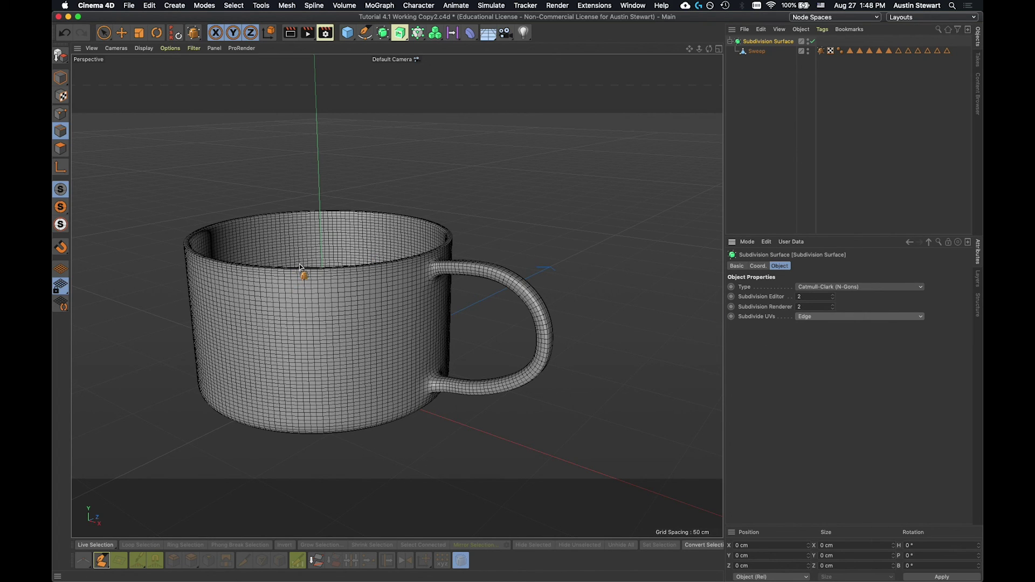
Step: Inspect the smoothed mug up close and save the project
scroll(328, 261, up, 2)
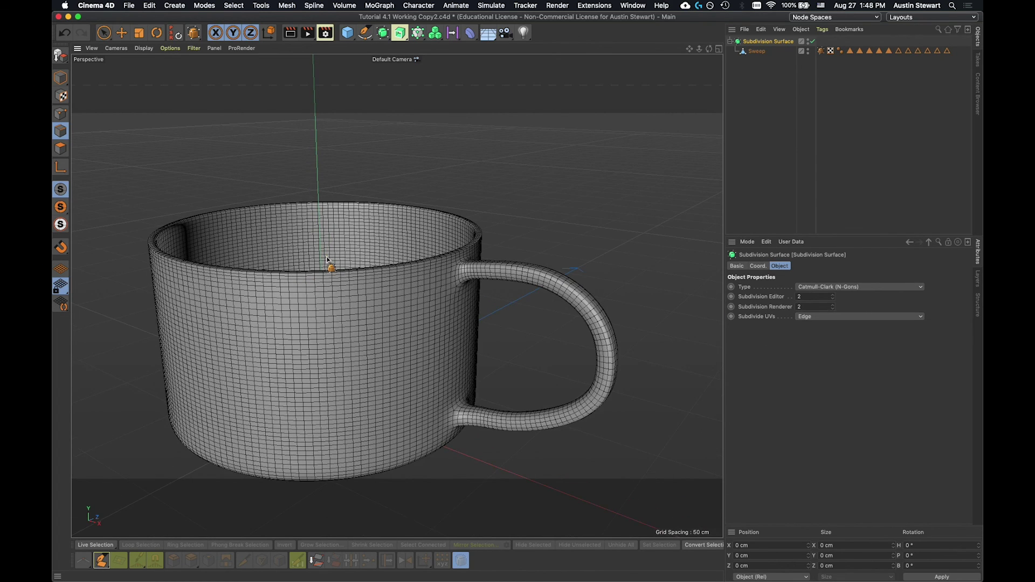
scroll(328, 260, down, 2)
key(super+s)
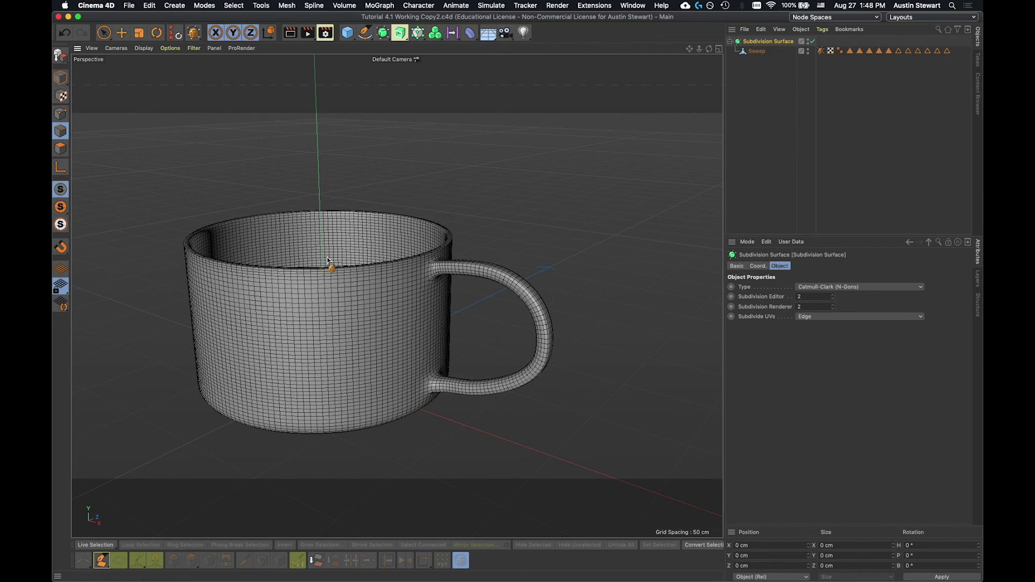